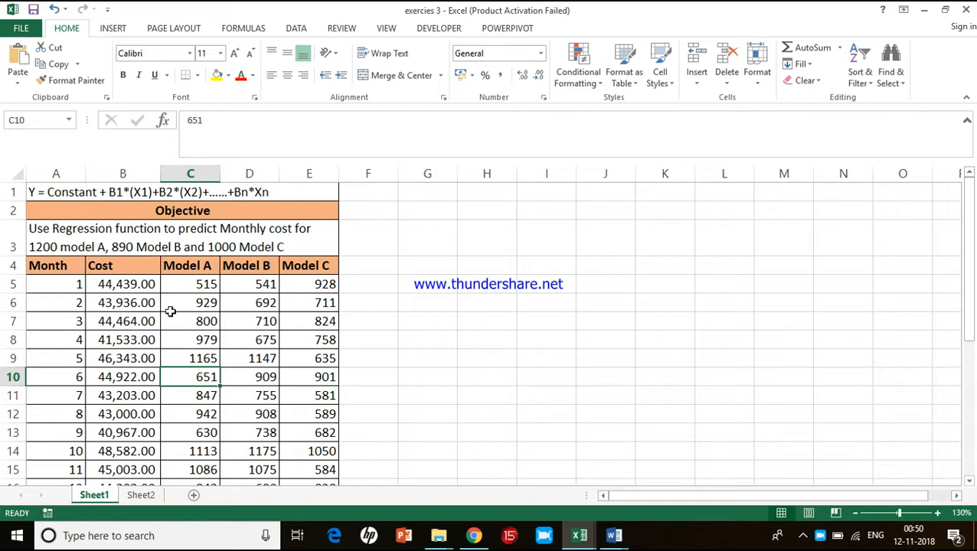
Examine the full monthly table, including the Cost column and the Model A, Model B and Model C headers.
scroll(72, 287, "down", 8)
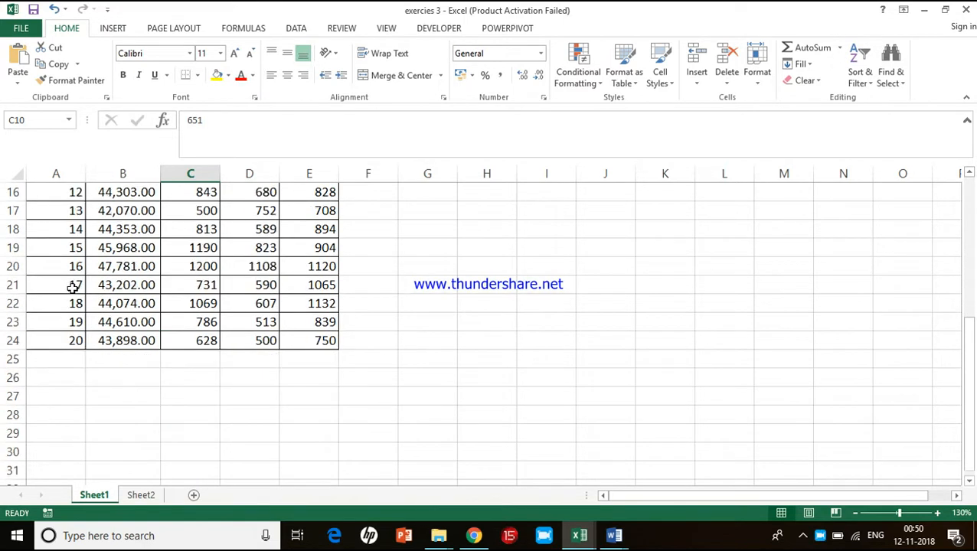
scroll(72, 288, "up", 6)
scroll(72, 288, "up", 2)
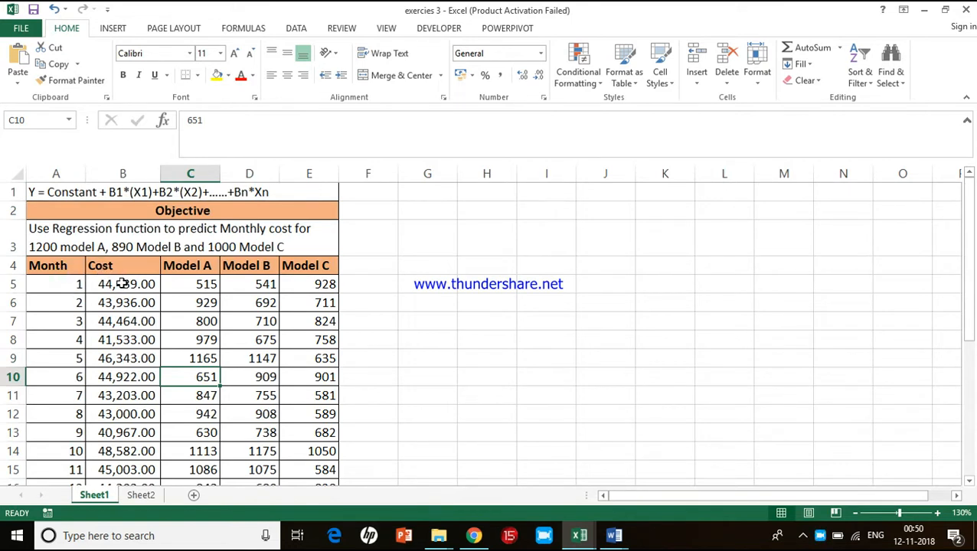
scroll(103, 284, "down", 7)
scroll(103, 284, "up", 7)
scroll(102, 284, "up", 1)
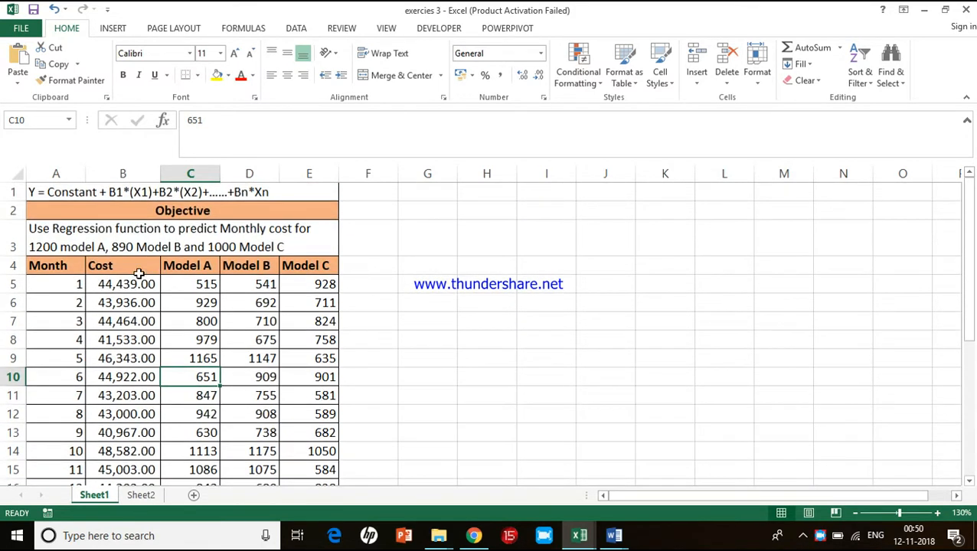
left_click(191, 266)
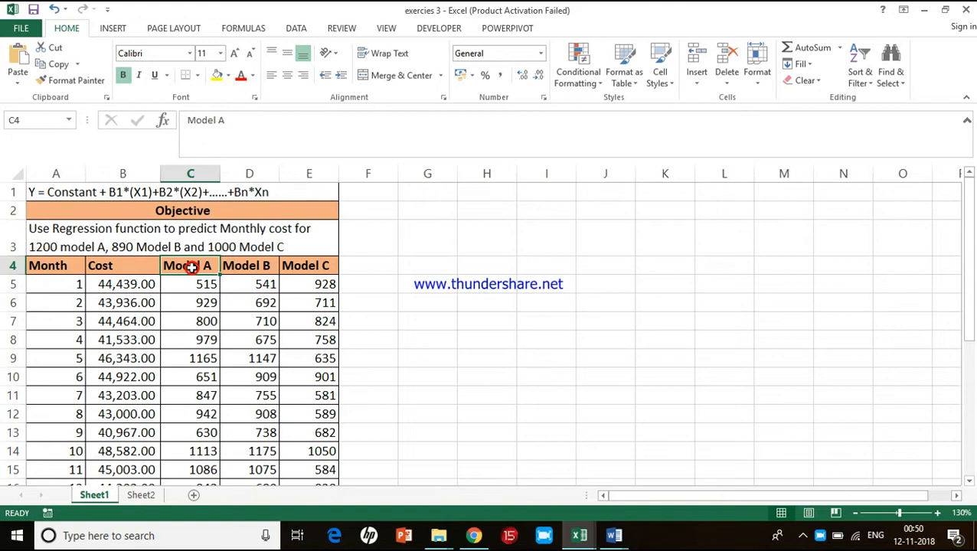
left_click(245, 266)
left_click(285, 265)
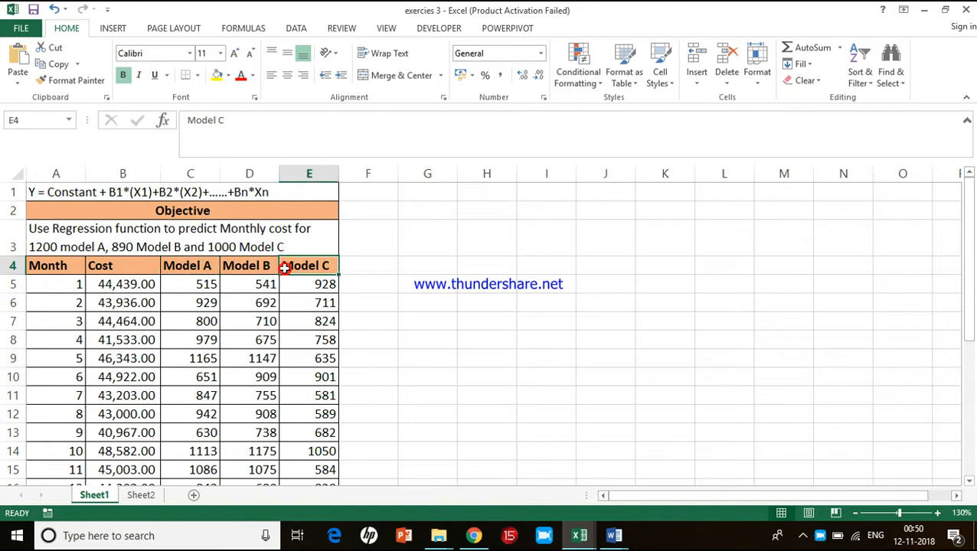
Examine the month 1 cost and model quantities, the remaining rows, and the regression equation in cell A1.
left_click(14, 285)
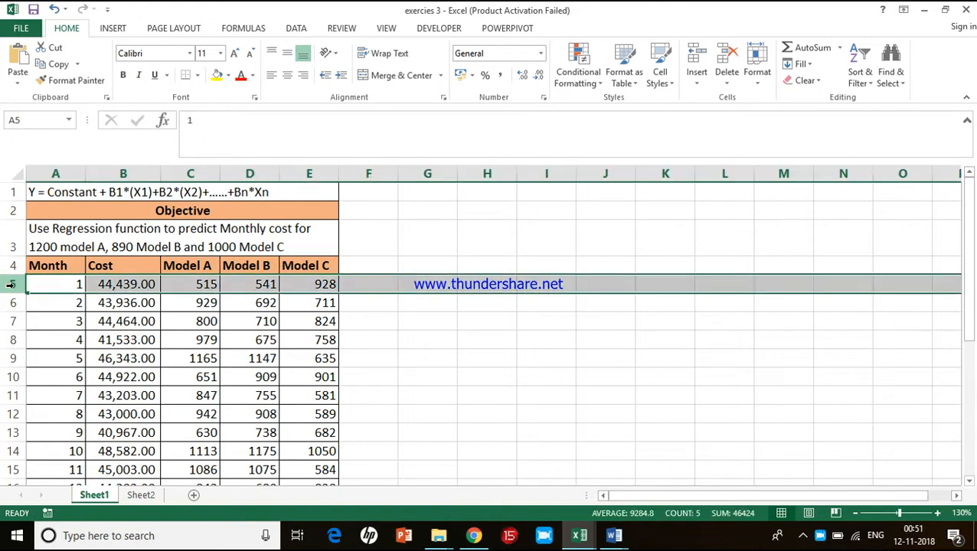
left_click(108, 286)
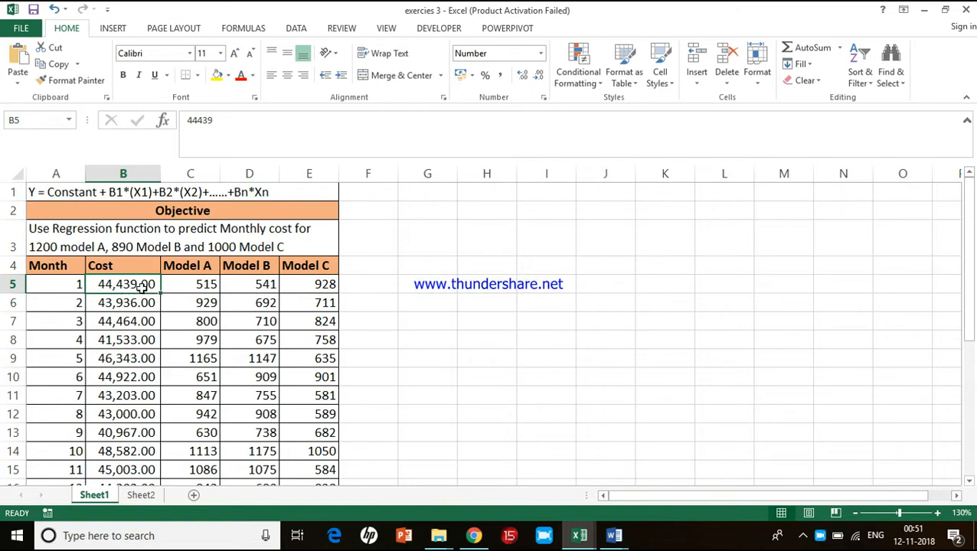
left_click(193, 284)
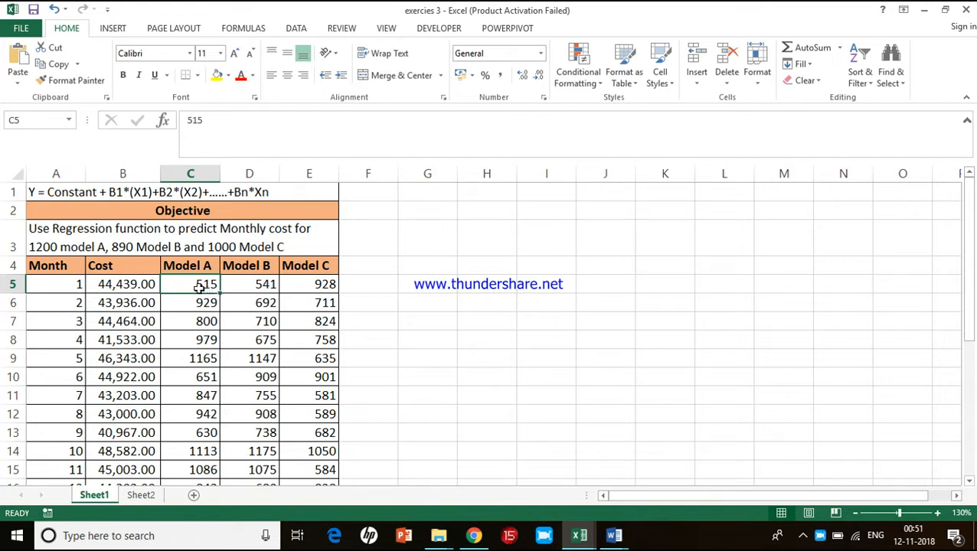
left_click(259, 286)
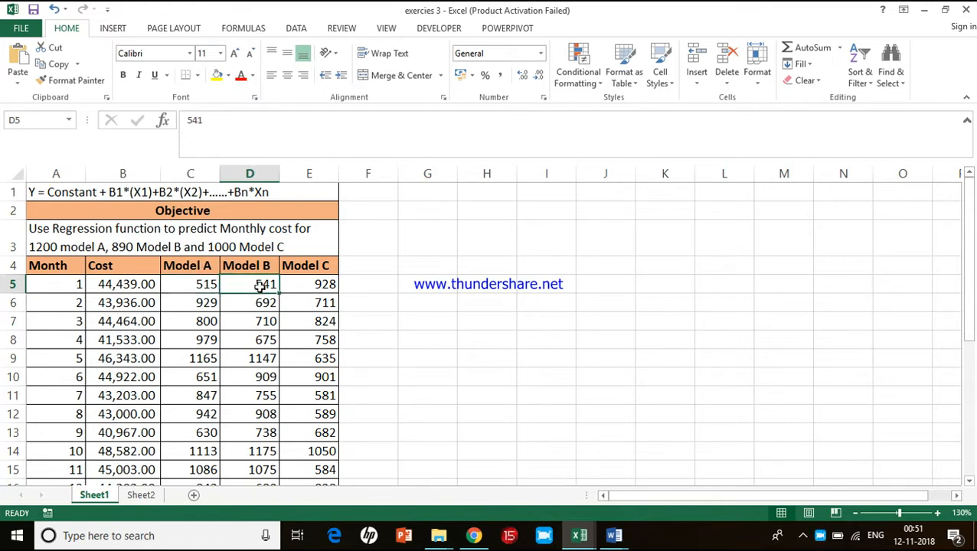
left_click(325, 284)
left_click(314, 264)
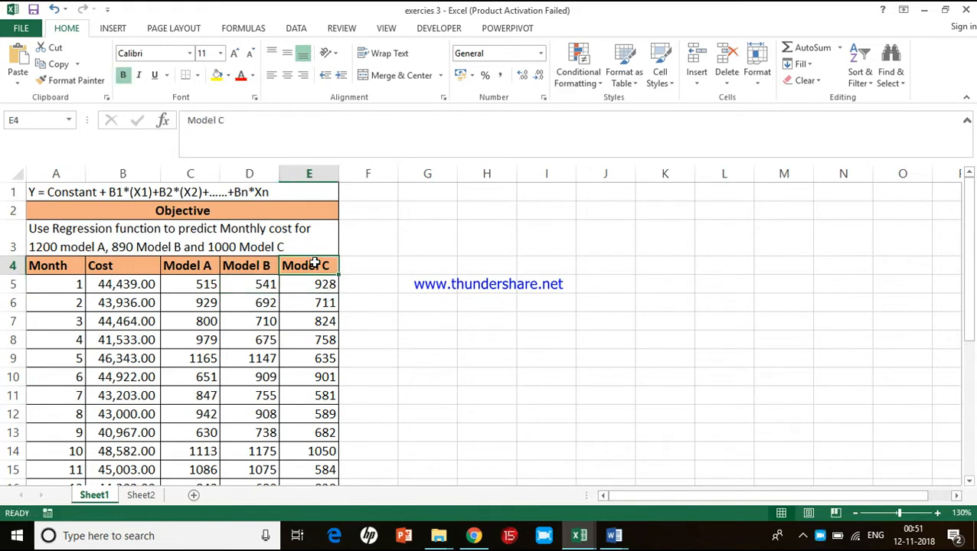
scroll(241, 356, "down", 6)
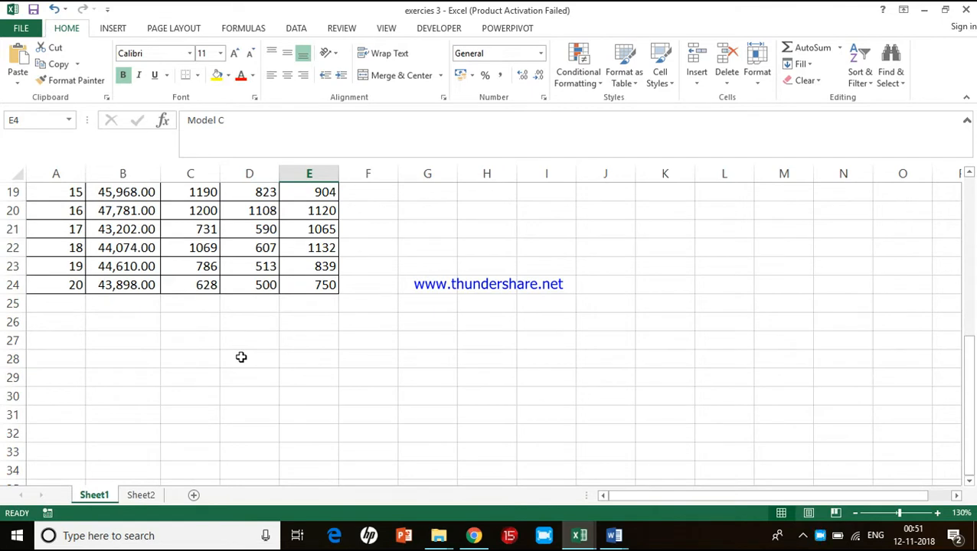
scroll(241, 356, "up", 6)
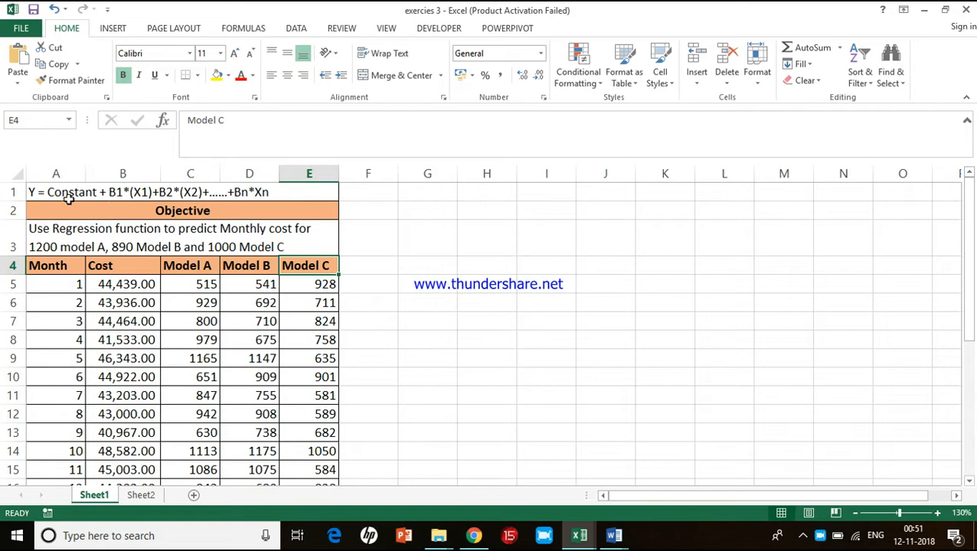
left_click(29, 188)
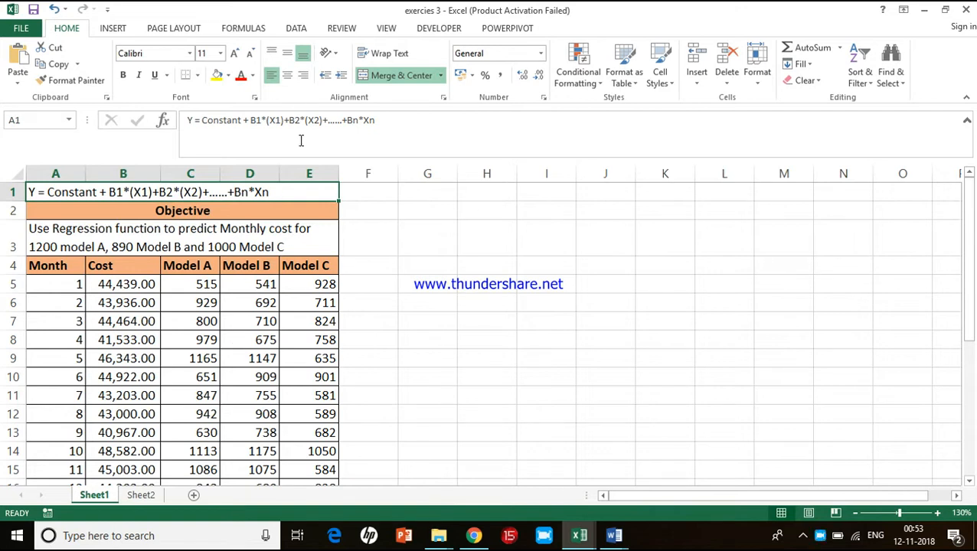
Check in the Excel add-ins settings that the Analysis ToolPak is enabled, leaving the settings without changes.
left_click(295, 30)
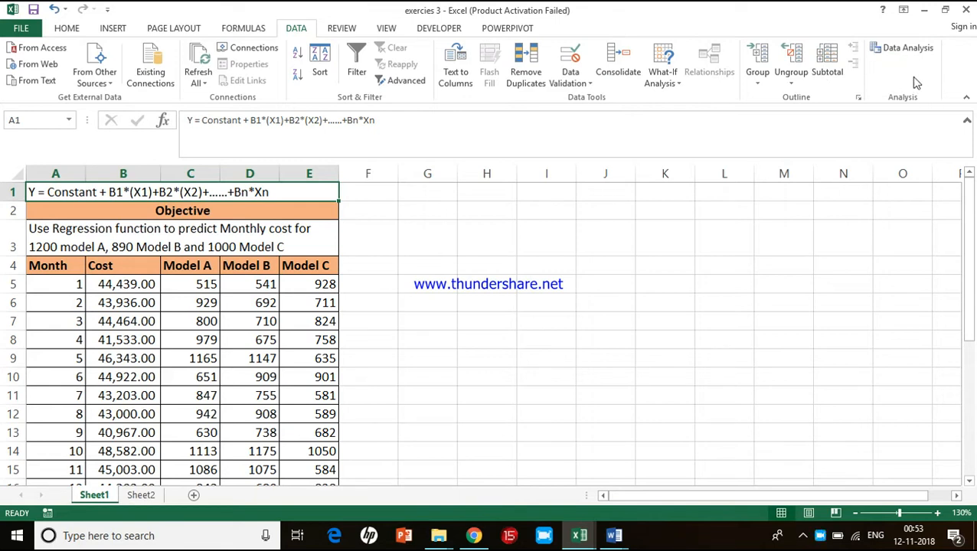
left_click(23, 29)
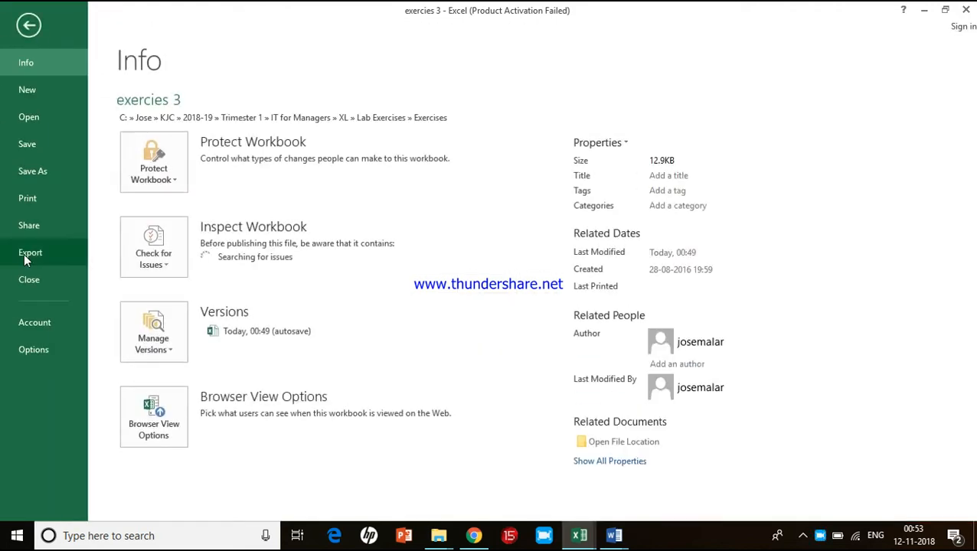
left_click(39, 351)
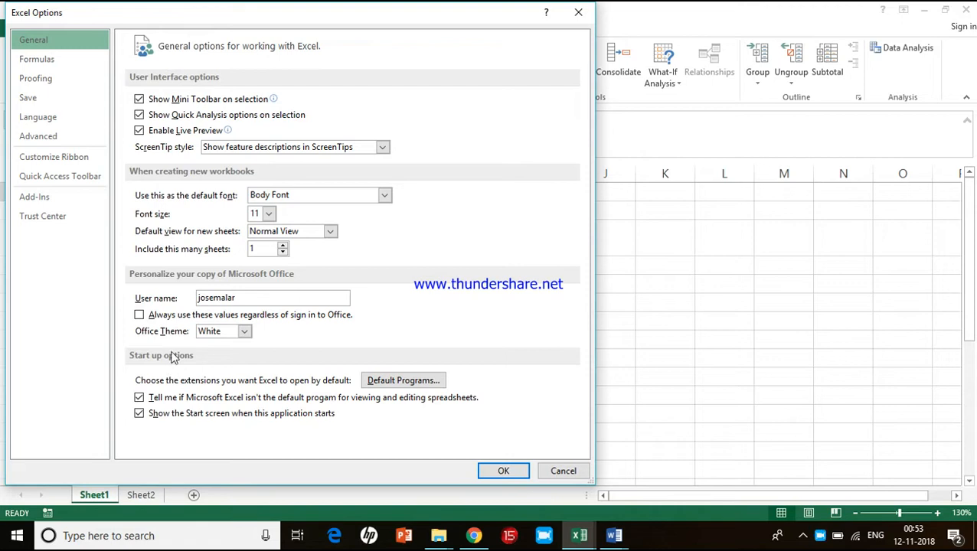
left_click(38, 197)
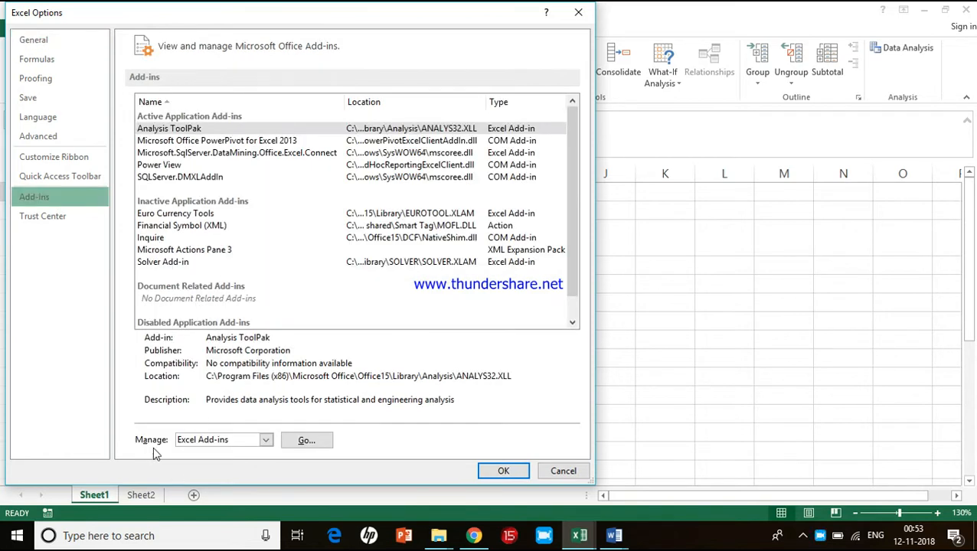
left_click(266, 442)
left_click(243, 456)
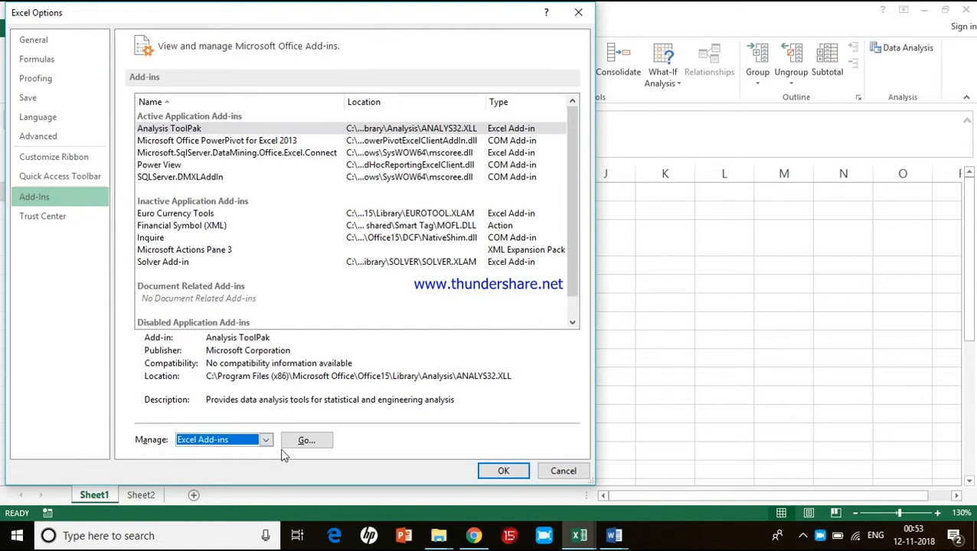
left_click(306, 440)
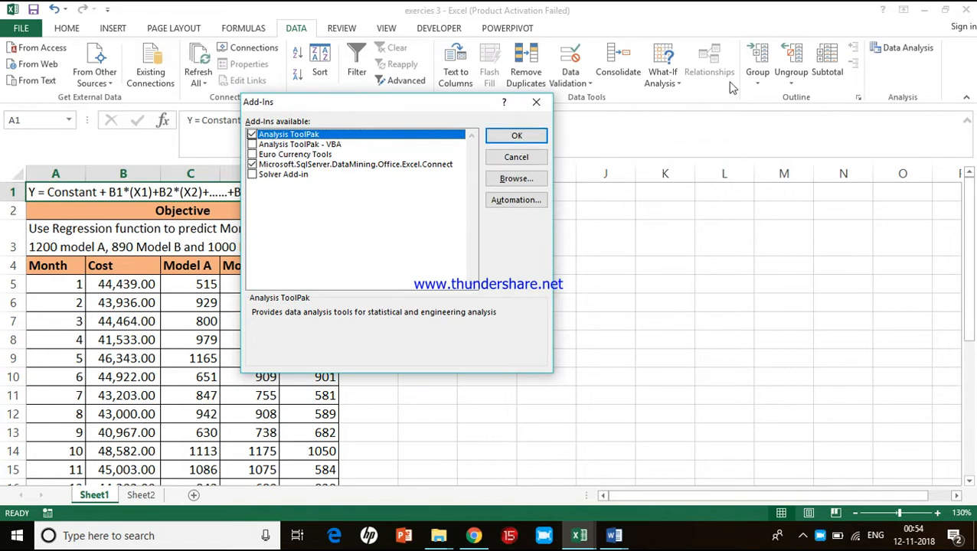
left_click(538, 103)
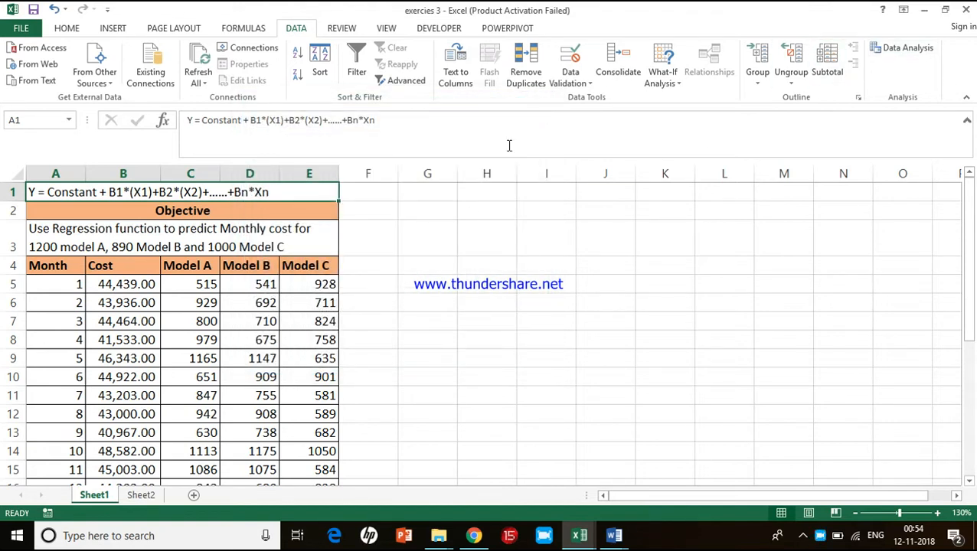
Start a Regression data analysis with the Cost column including its header, $B$4:$B$24, as the input Y range.
left_click(902, 49)
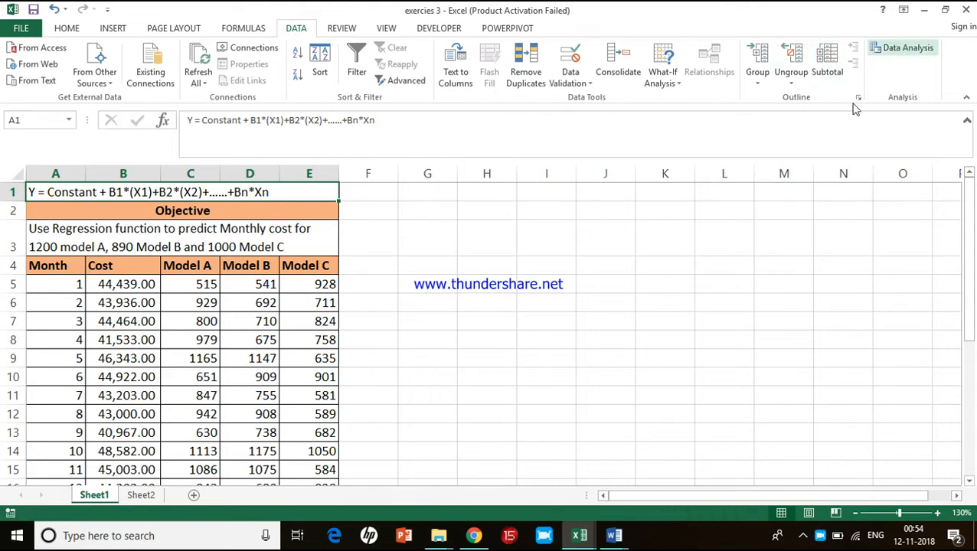
left_click_drag(401, 183, 578, 242)
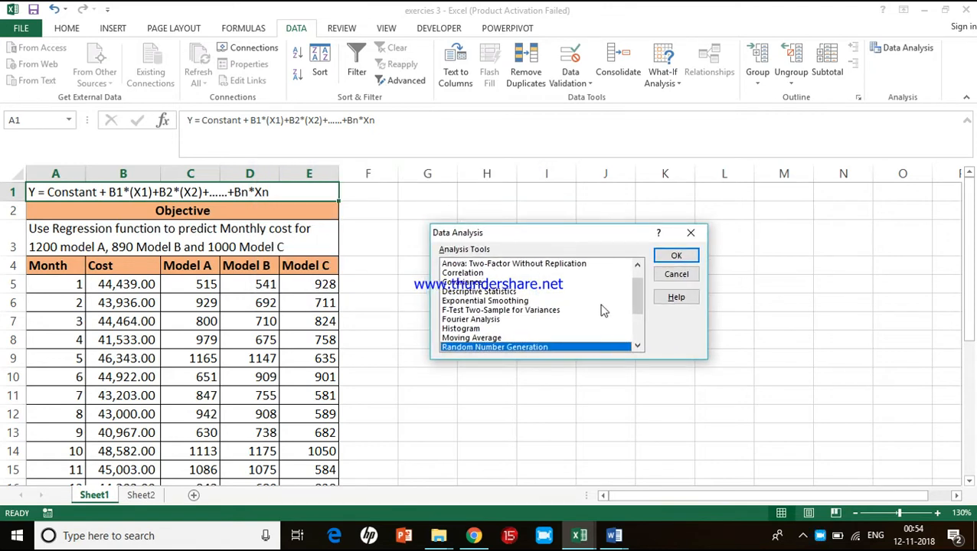
left_click_drag(638, 303, 637, 337)
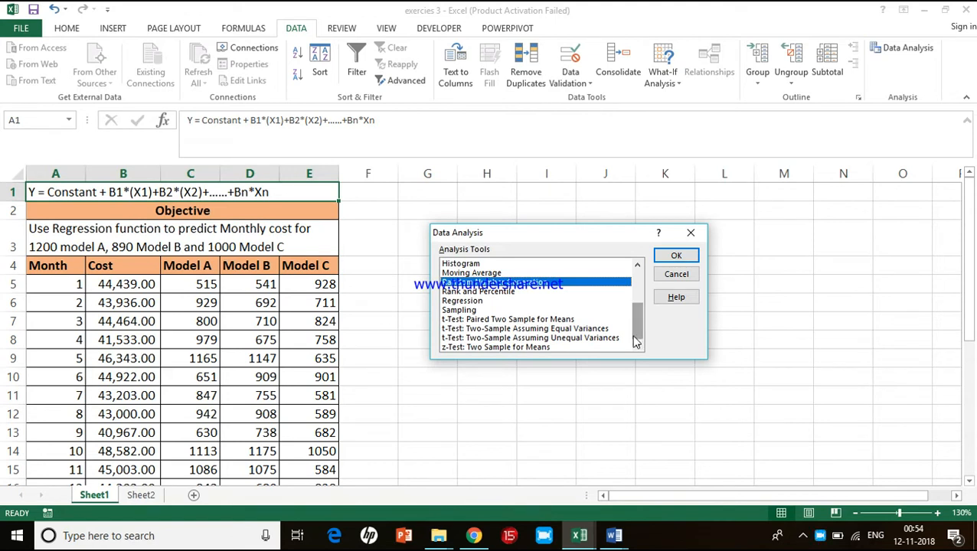
left_click(471, 300)
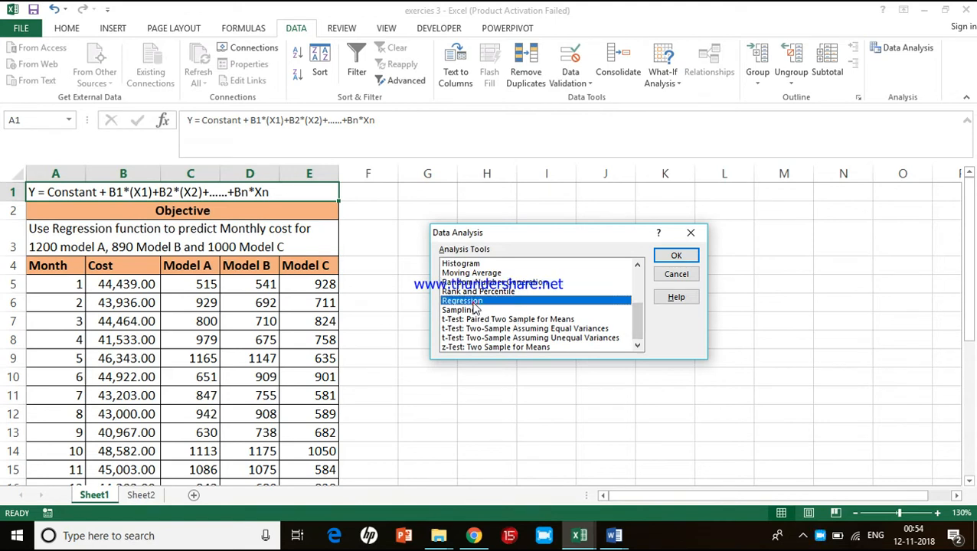
left_click(674, 257)
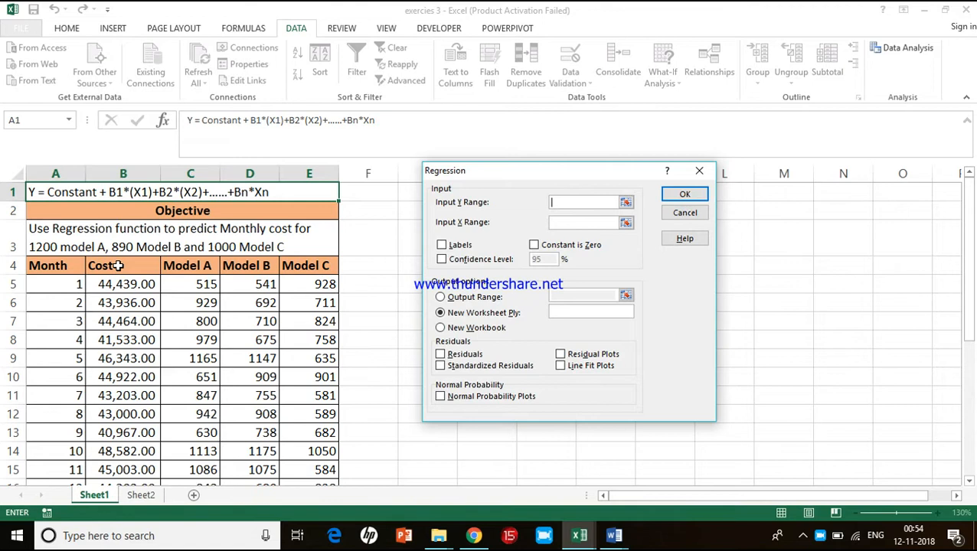
left_click_drag(117, 264, 113, 458)
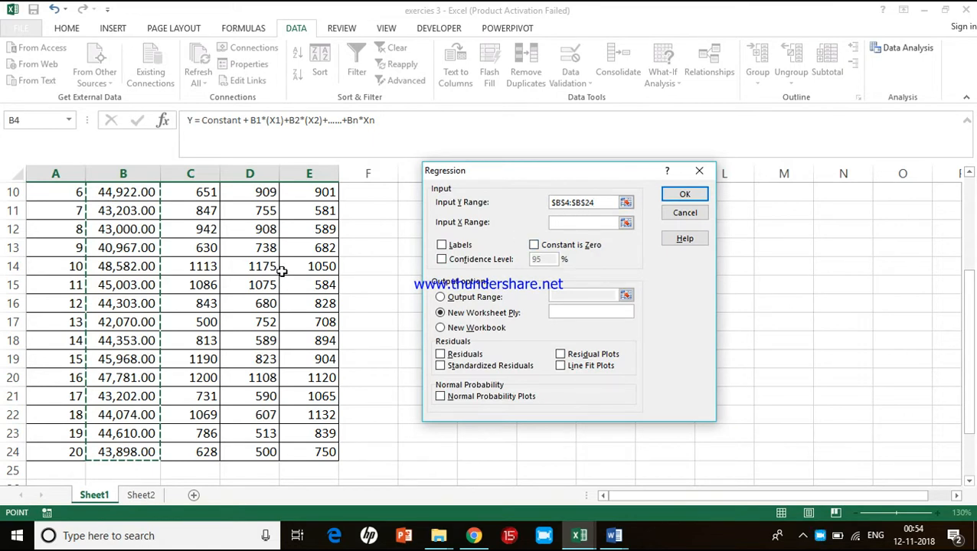
Set the regression's input X range to the Model A to Model C columns with headers, $C$4:$E$24.
left_click(572, 226)
left_click(558, 222)
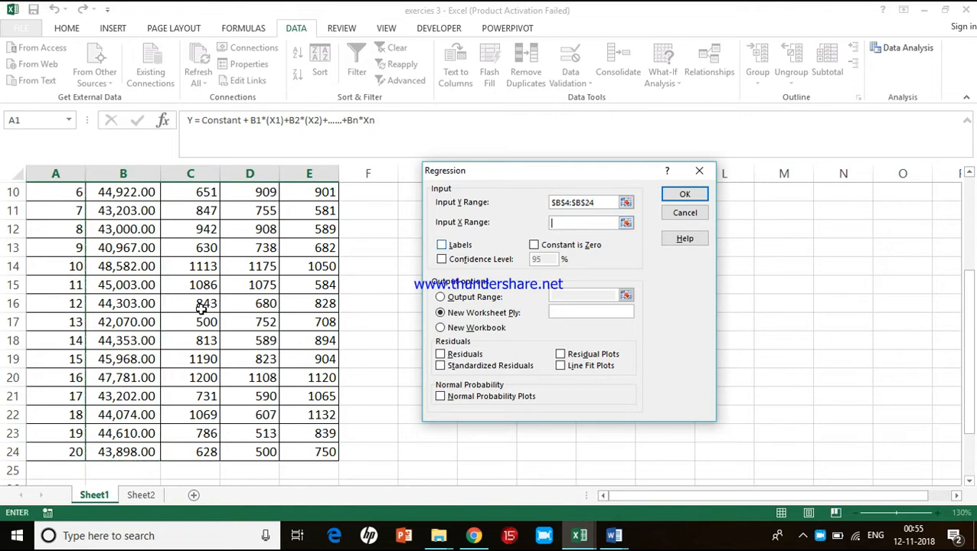
left_click_drag(968, 329, 966, 260)
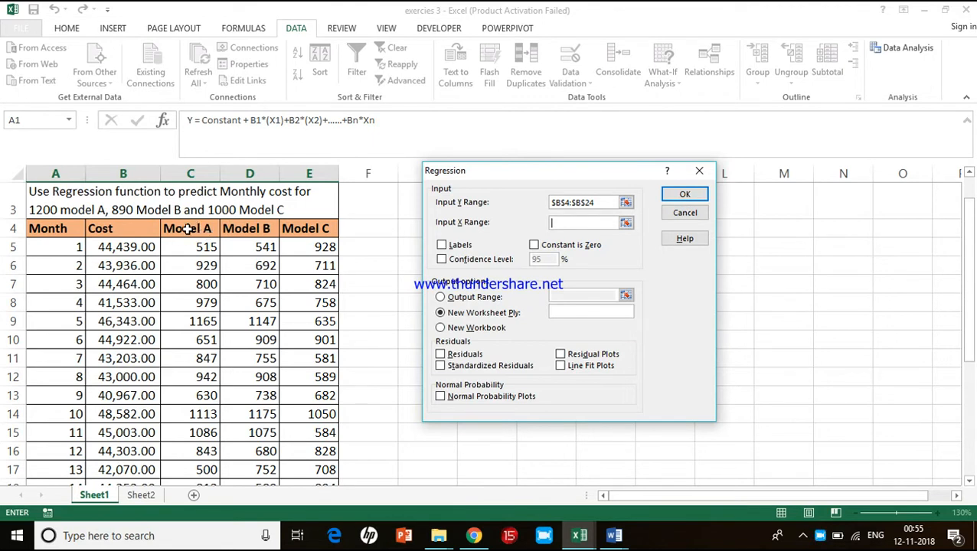
left_click(190, 228)
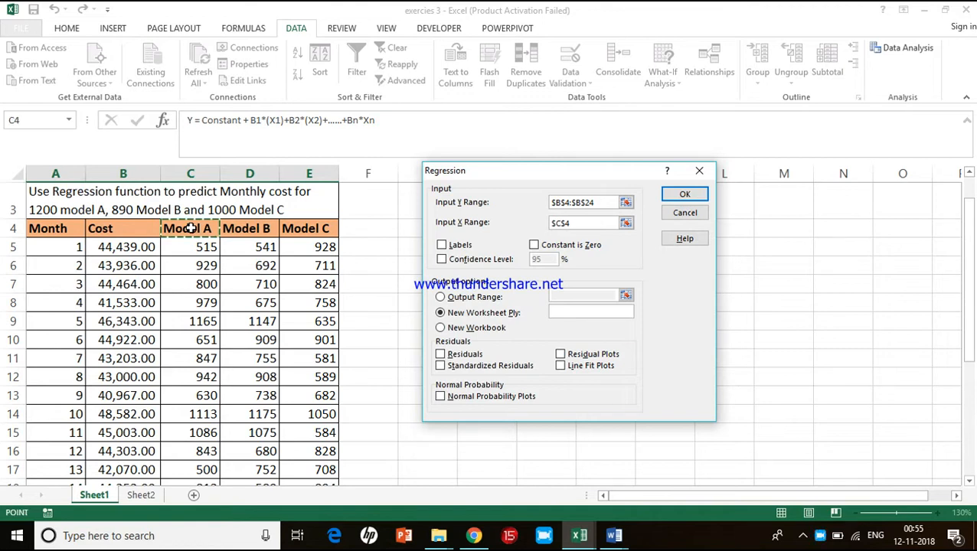
left_click_drag(190, 228, 300, 228)
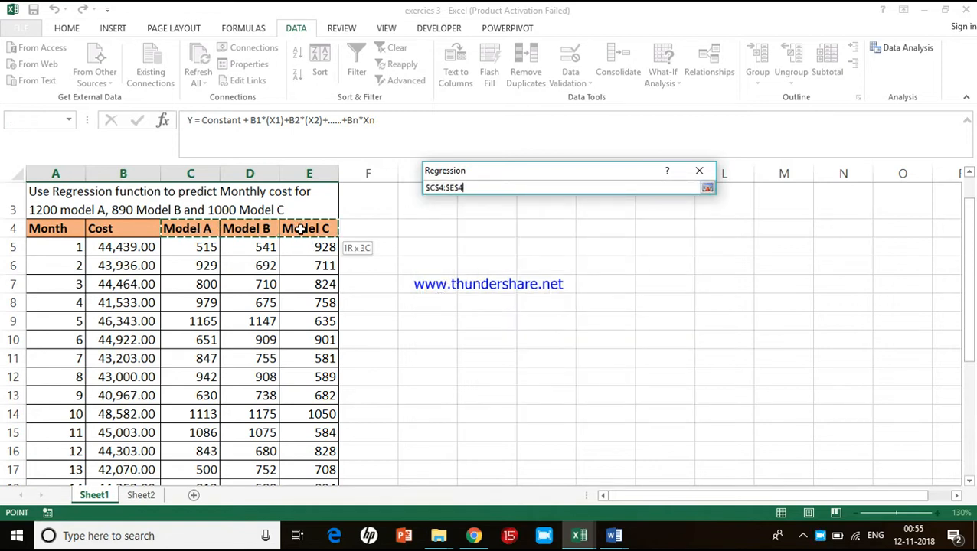
left_click_drag(300, 229, 312, 458)
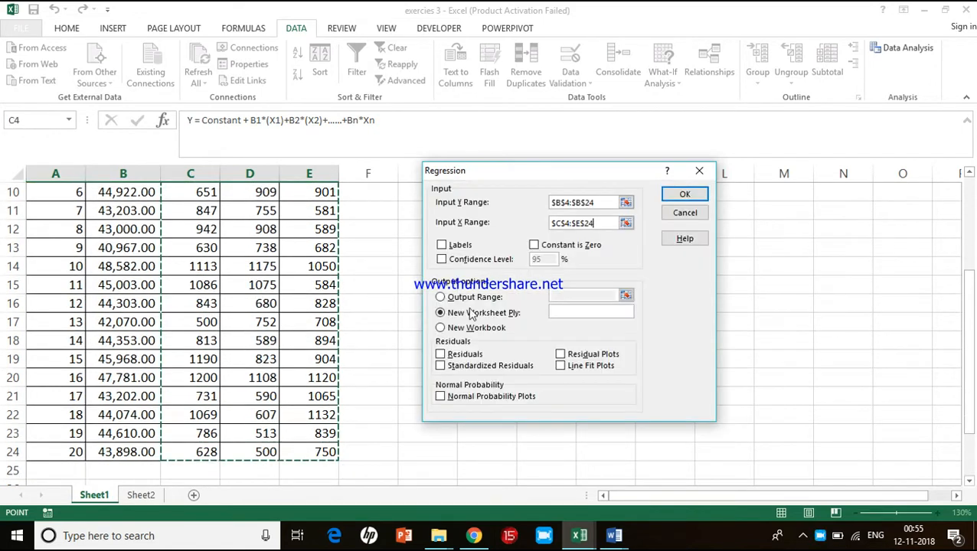
Enable Labels for the regression and set its output range to cell $F$4 on the current sheet.
left_click(450, 251)
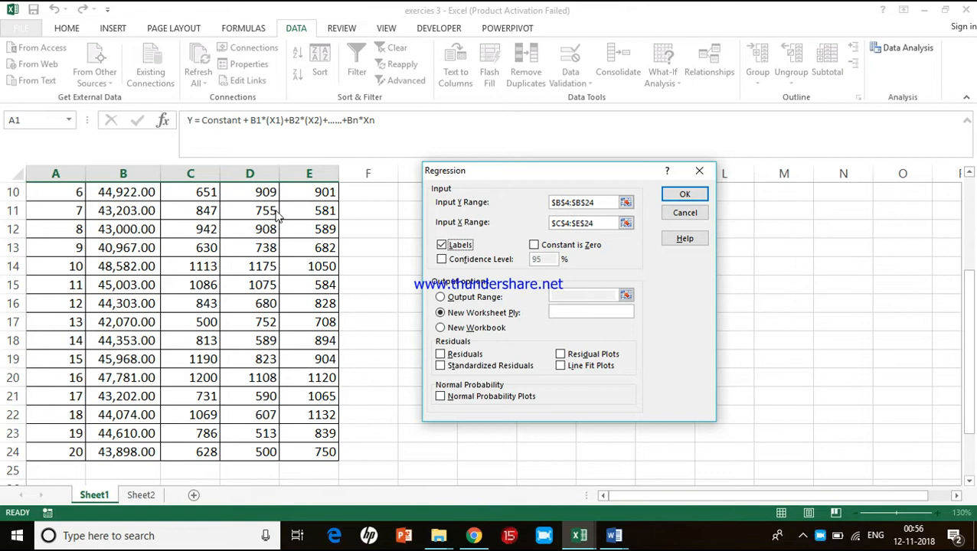
left_click(459, 300)
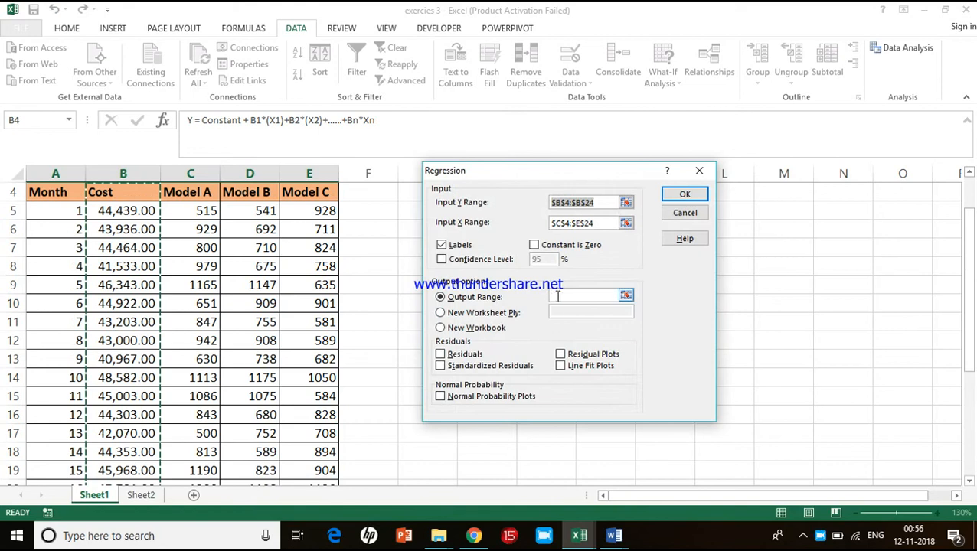
left_click(557, 296)
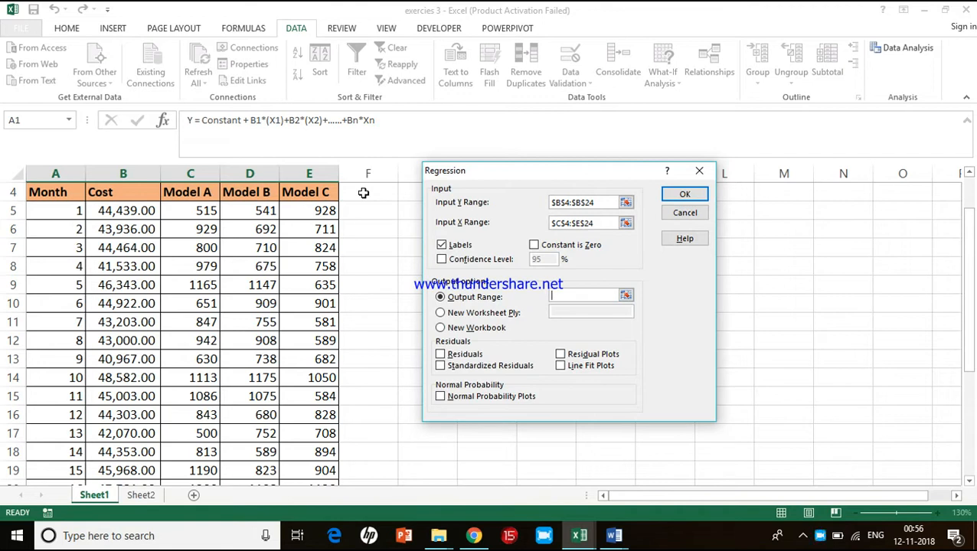
left_click(363, 193)
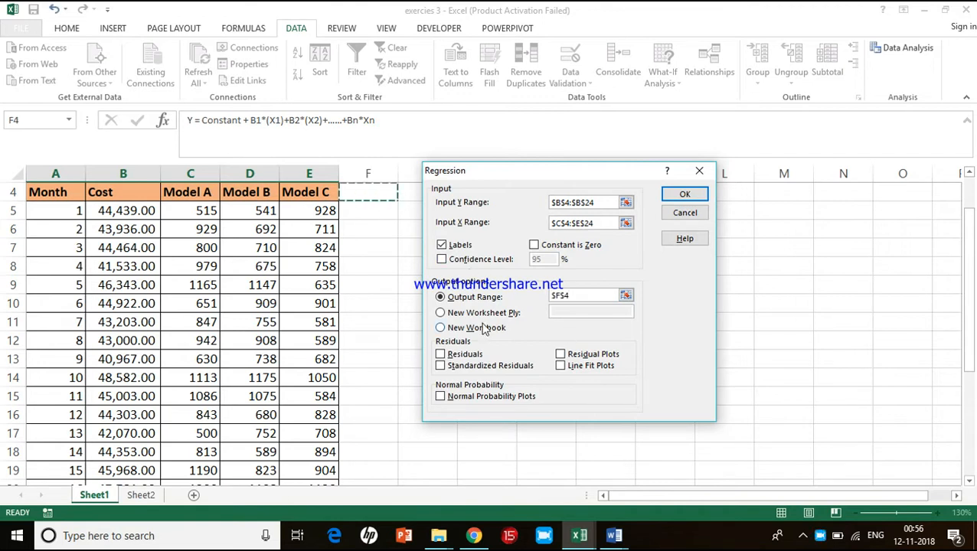
Run the regression with the configured settings and autofit columns F, G, H, J and K to the summary output.
left_click(677, 196)
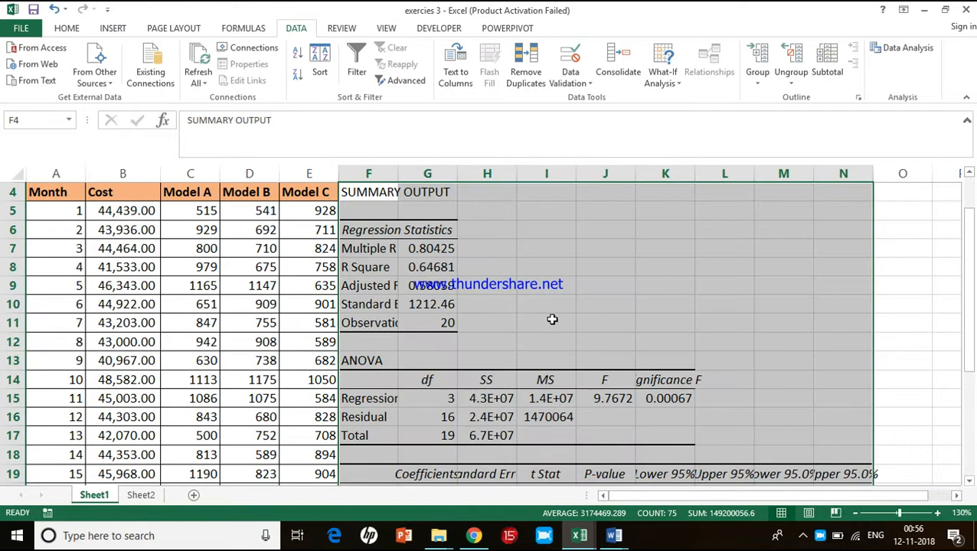
left_click(492, 316)
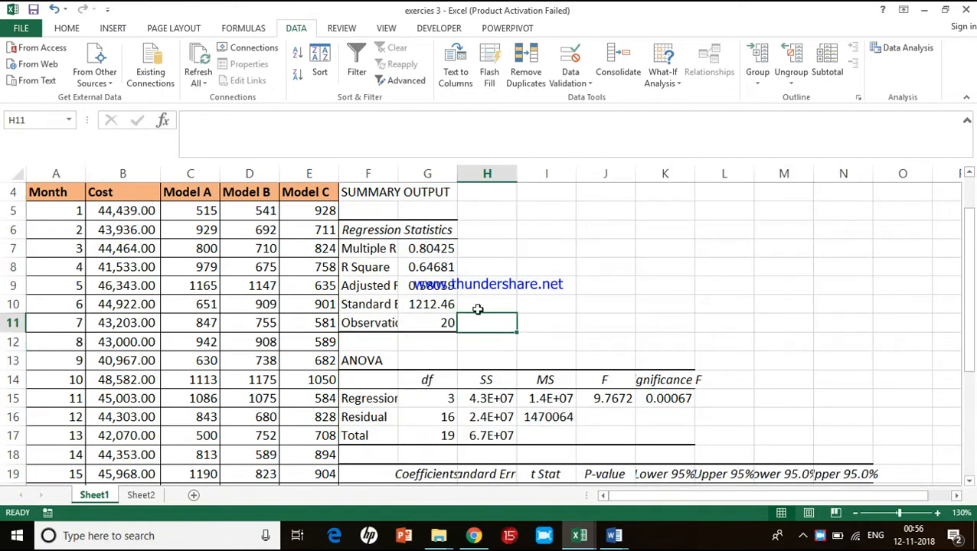
double_click(398, 173)
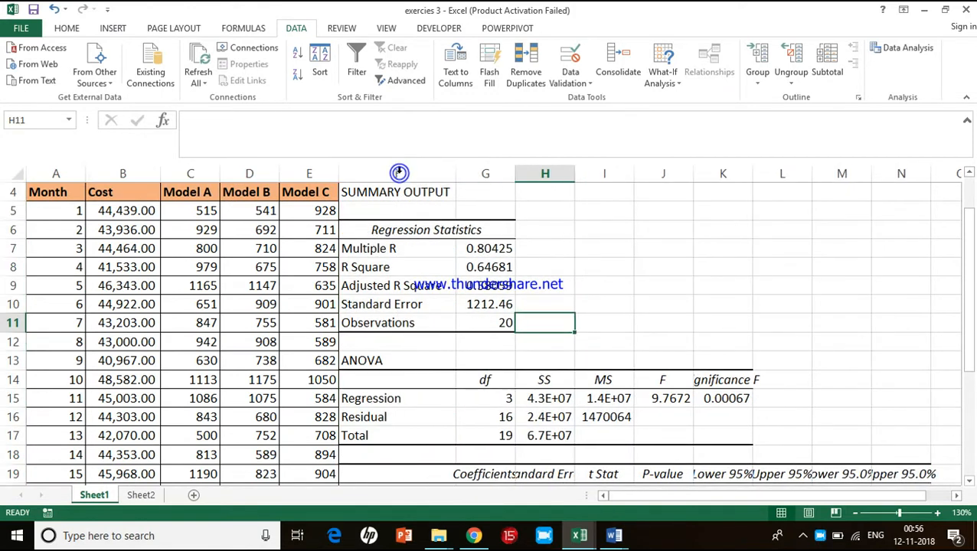
double_click(512, 178)
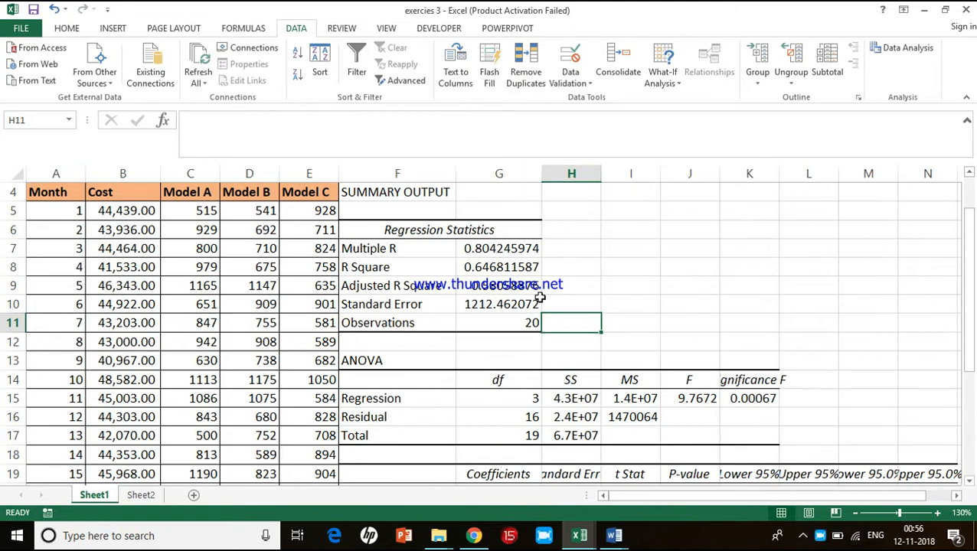
scroll(540, 297, "down", 4)
scroll(539, 297, "up", 3)
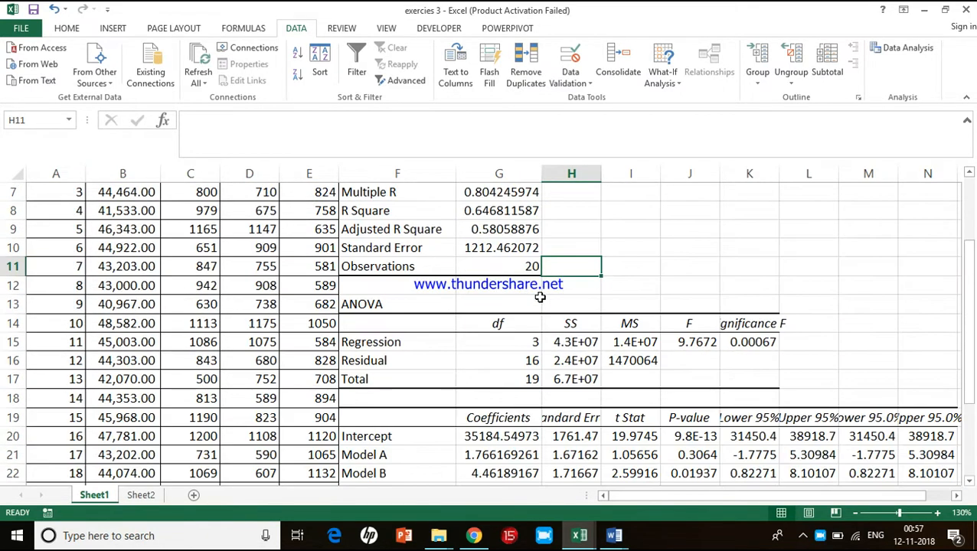
double_click(602, 173)
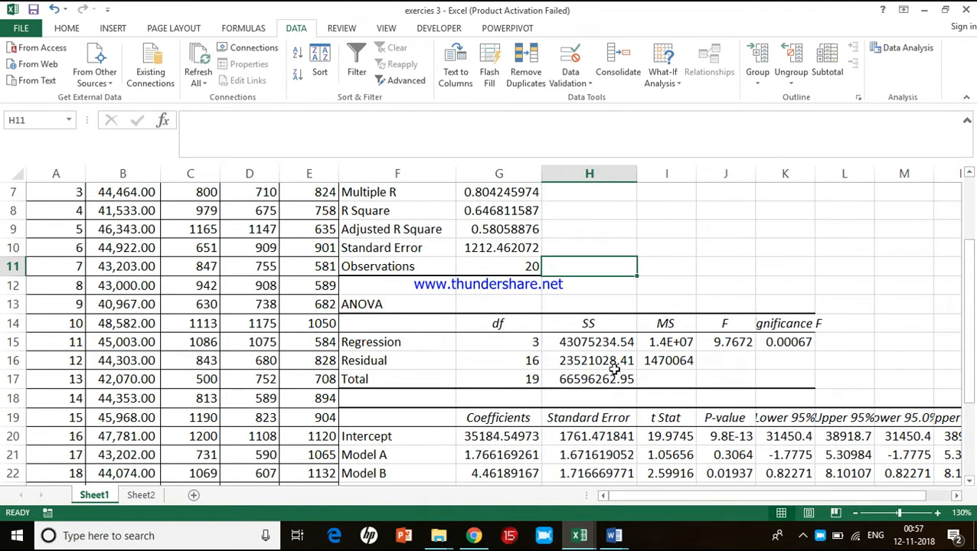
double_click(754, 173)
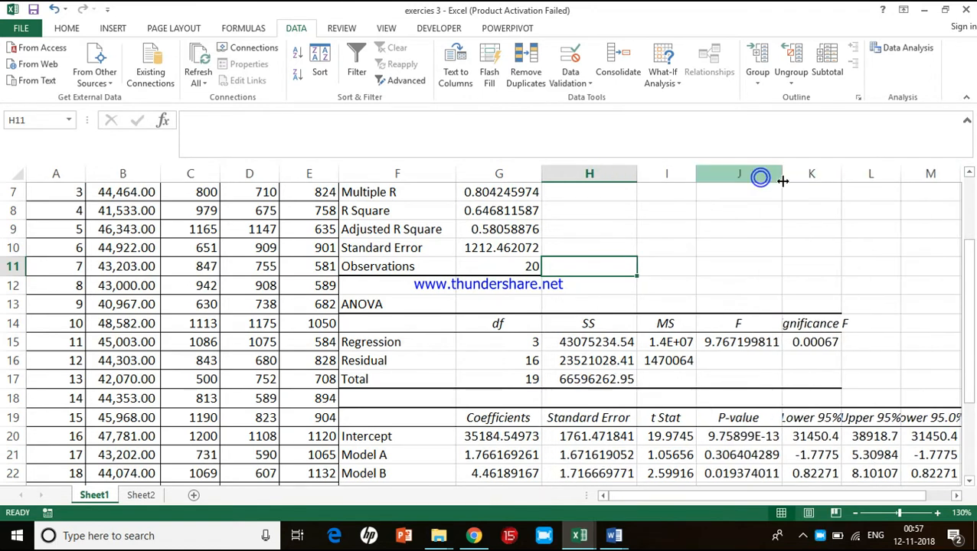
double_click(840, 174)
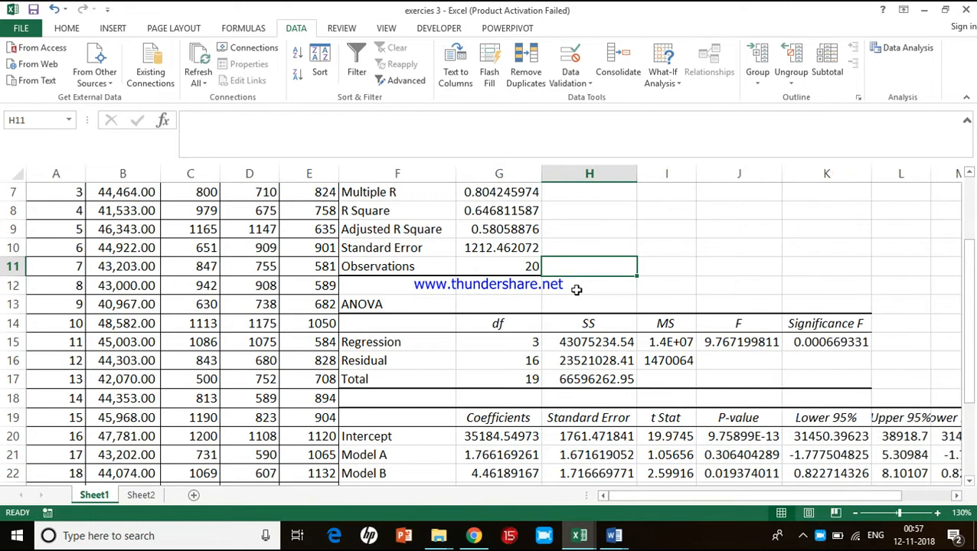
Enter the labels x1, x2 and x3 in cells D28 to D30, below the data table.
scroll(577, 289, "up", 2)
scroll(577, 289, "down", 3)
scroll(576, 289, "up", 1)
scroll(421, 332, "down", 3)
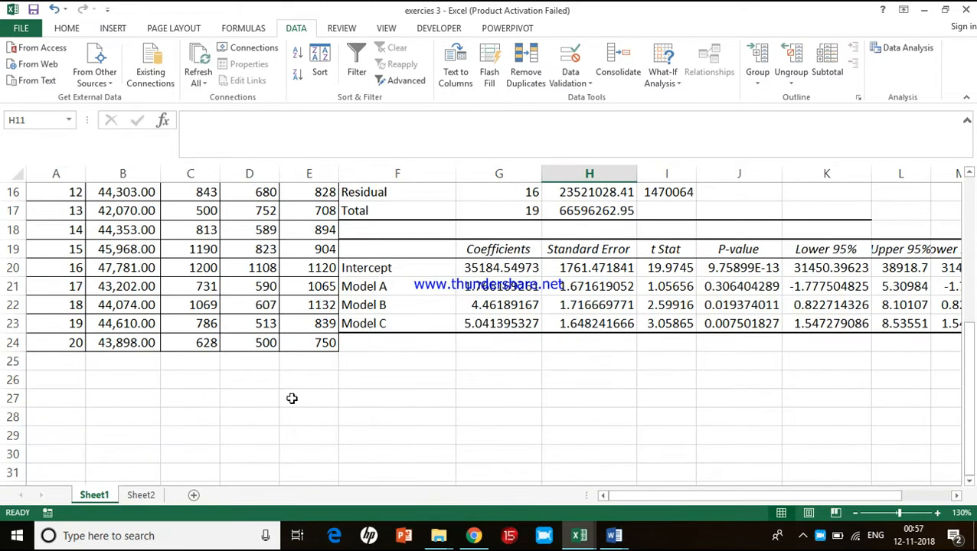
scroll(395, 405, "up", 5)
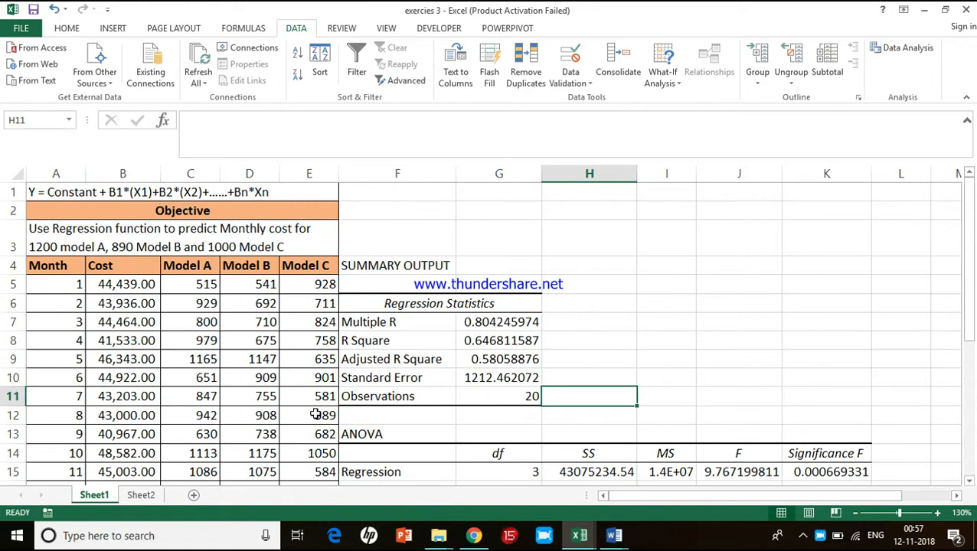
scroll(314, 360, "down", 8)
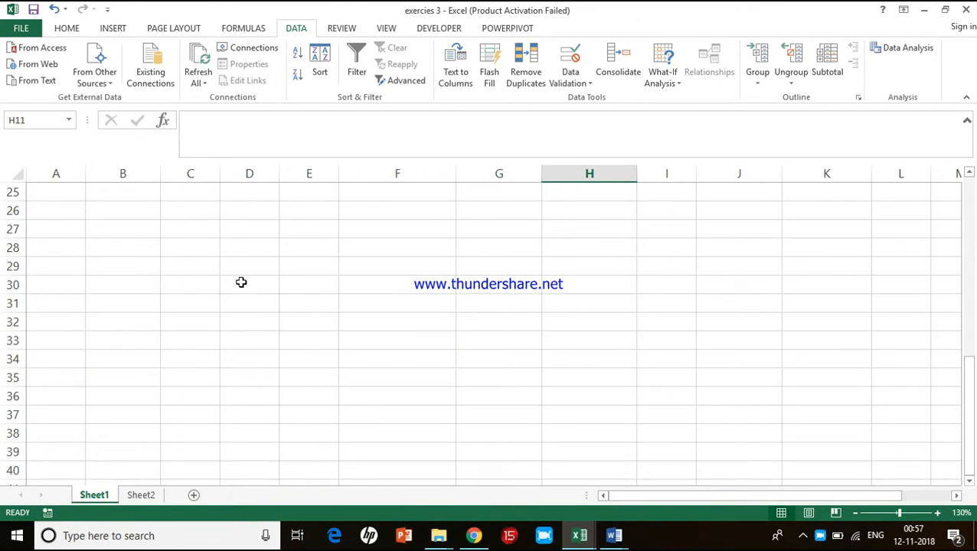
scroll(240, 281, "up", 2)
left_click(252, 380)
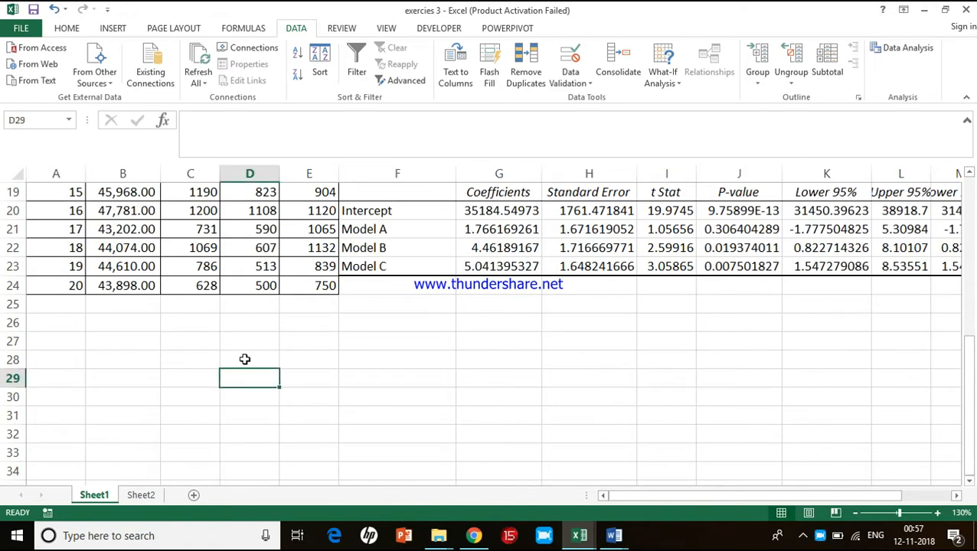
left_click(247, 361)
type("x")
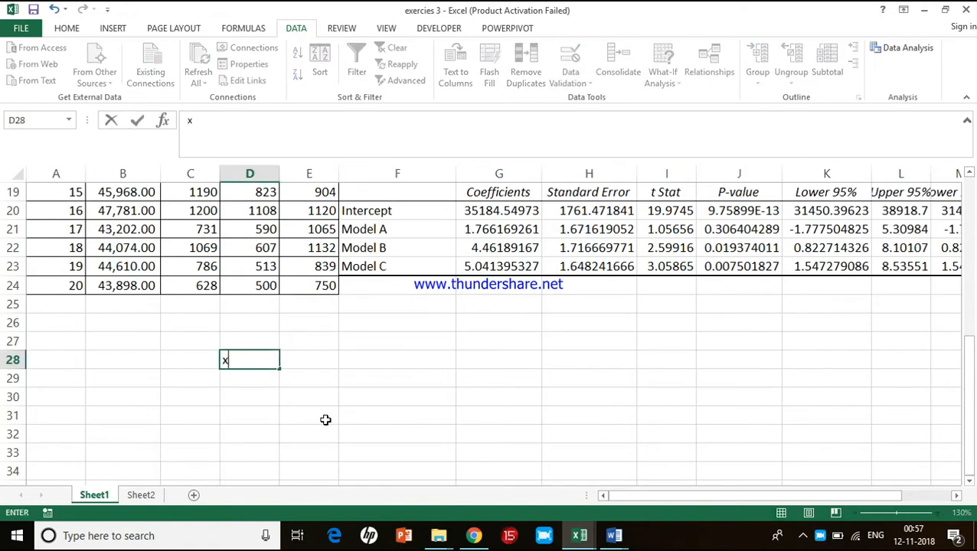
type("1")
key("Return")
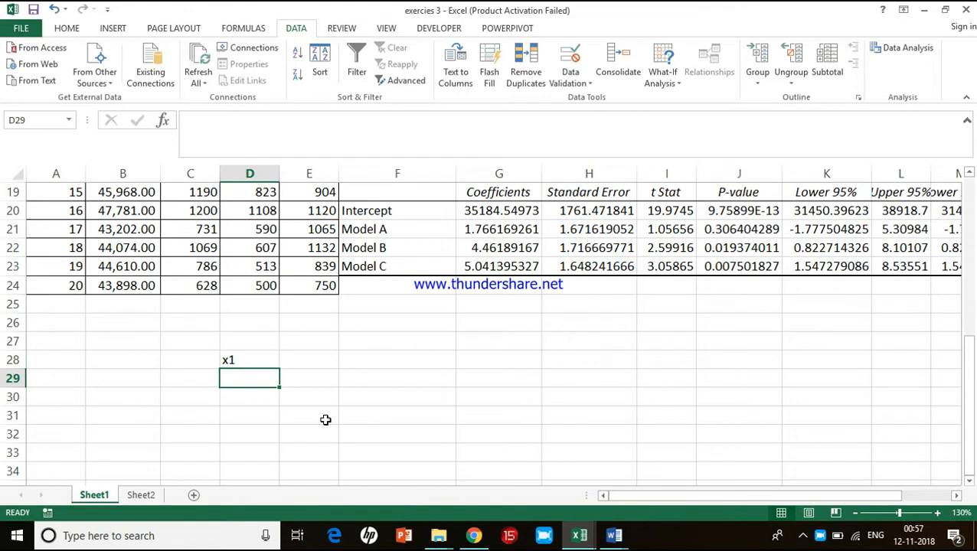
type("x2")
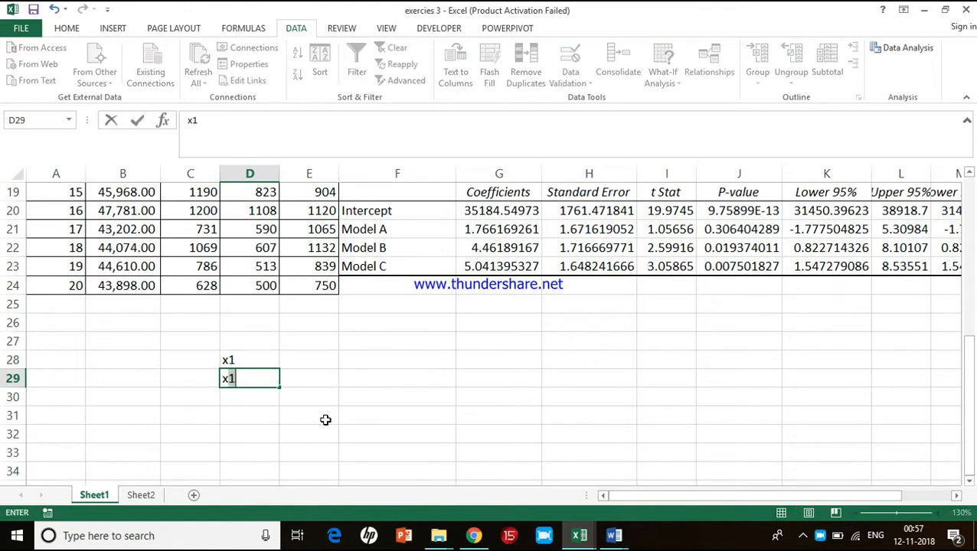
key("Return")
type("x3")
key("ctrl+Return")
Enter the planned model quantities 1200, 890 and 1000 beside x1, x2 and x3 in cells E28 to E30.
key("Up")
key("Up")
key("Right")
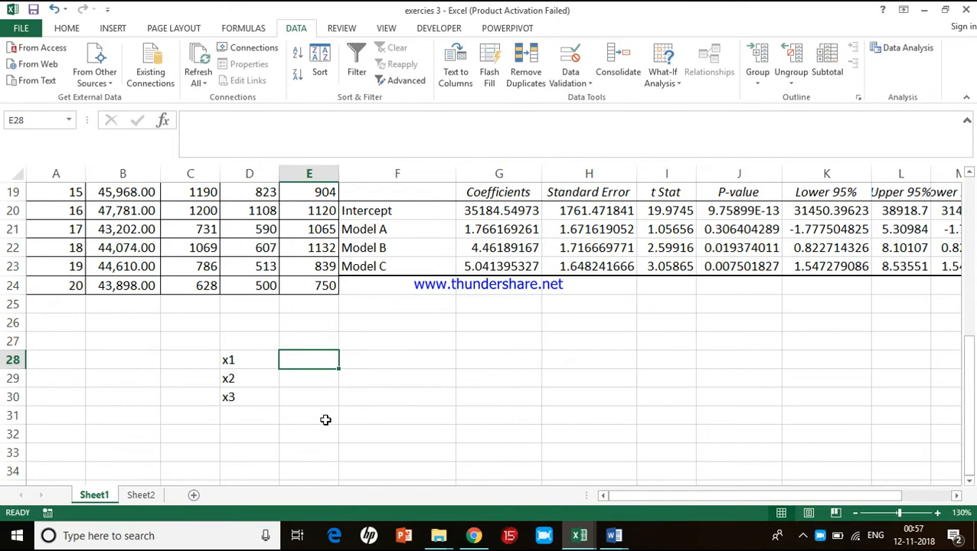
type("1200")
key("Return")
type("890")
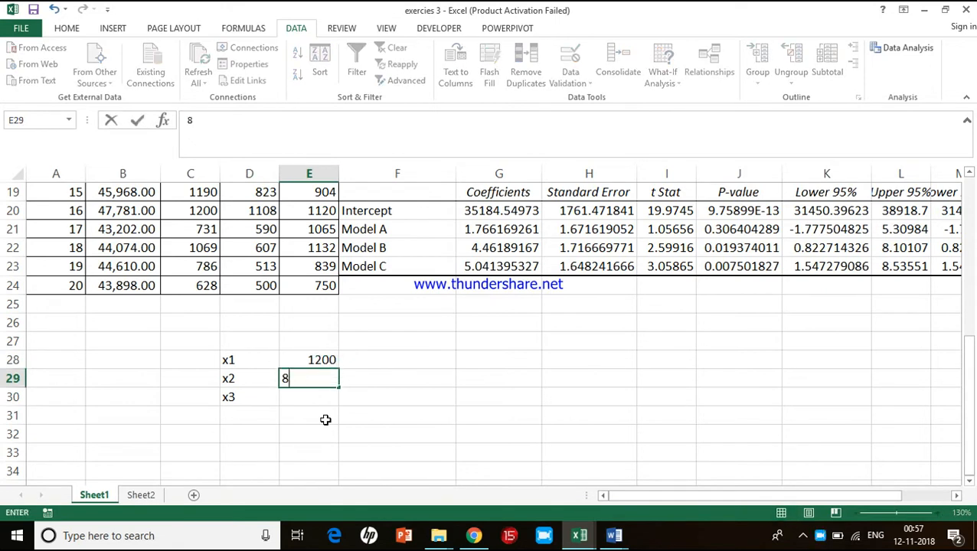
key("Return")
type("1000")
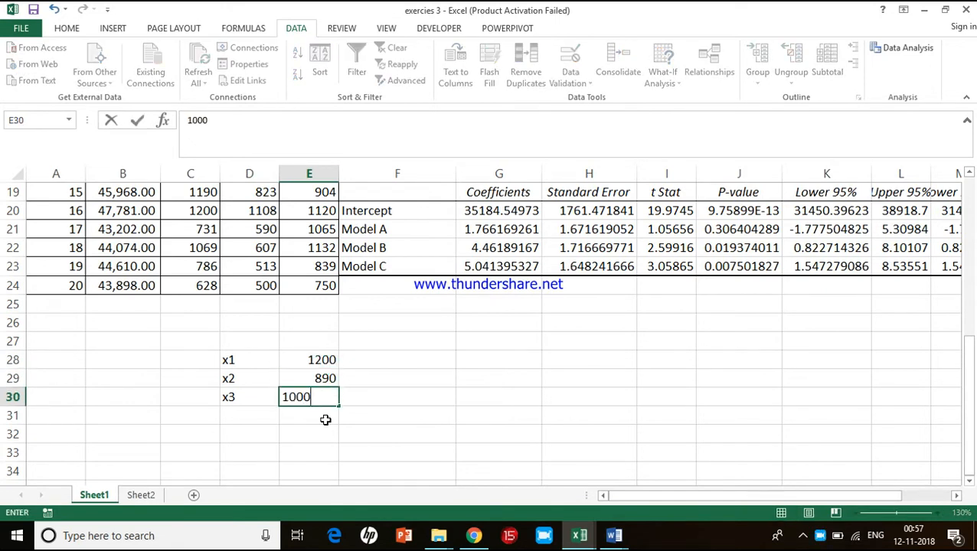
key("Return")
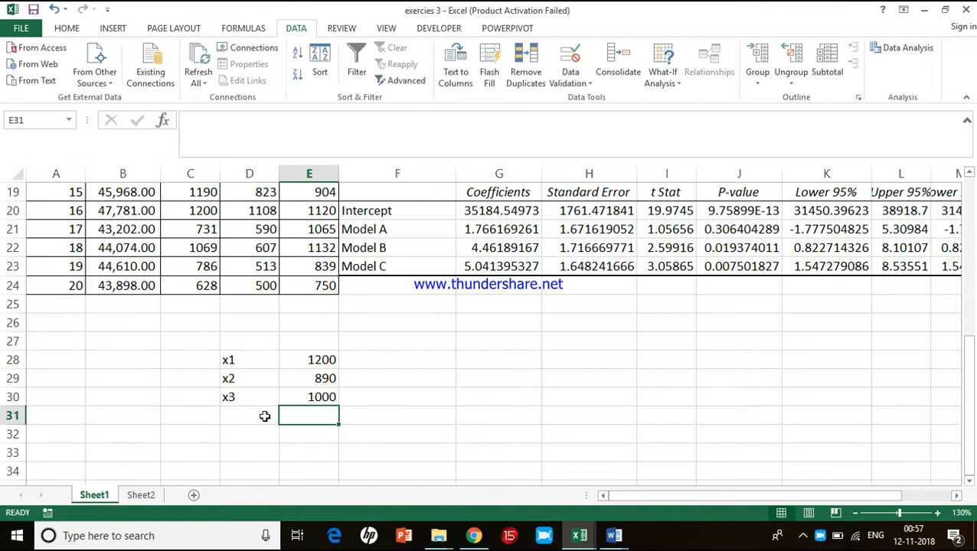
Add the label y in cell D31, directly below the x3 label.
scroll(285, 375, "up", 1)
scroll(285, 375, "up", 1)
scroll(286, 376, "down", 2)
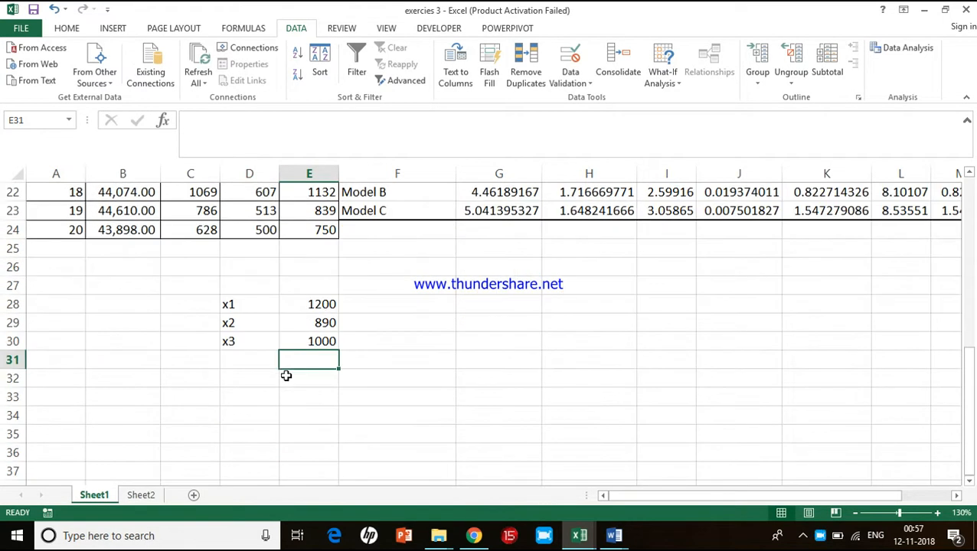
scroll(286, 375, "up", 1)
left_click(260, 415)
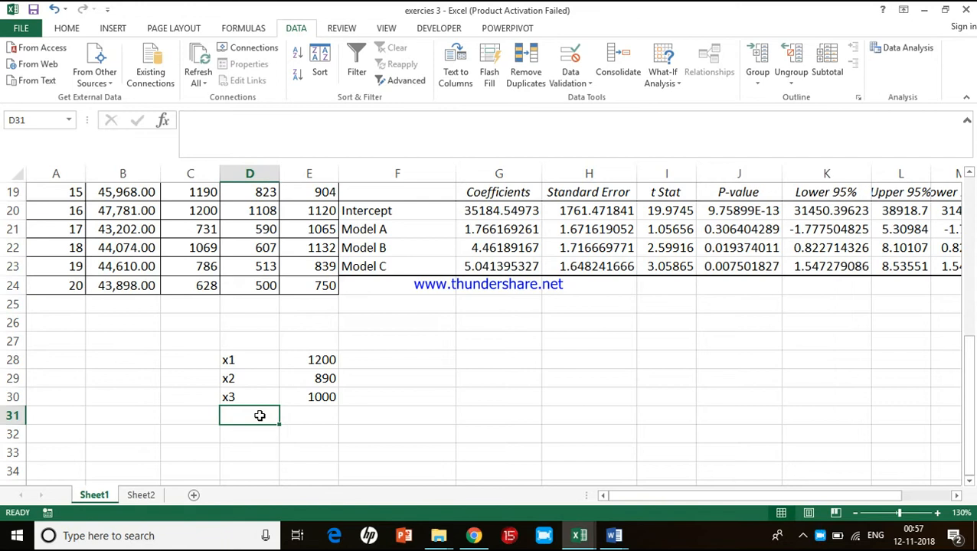
type("y")
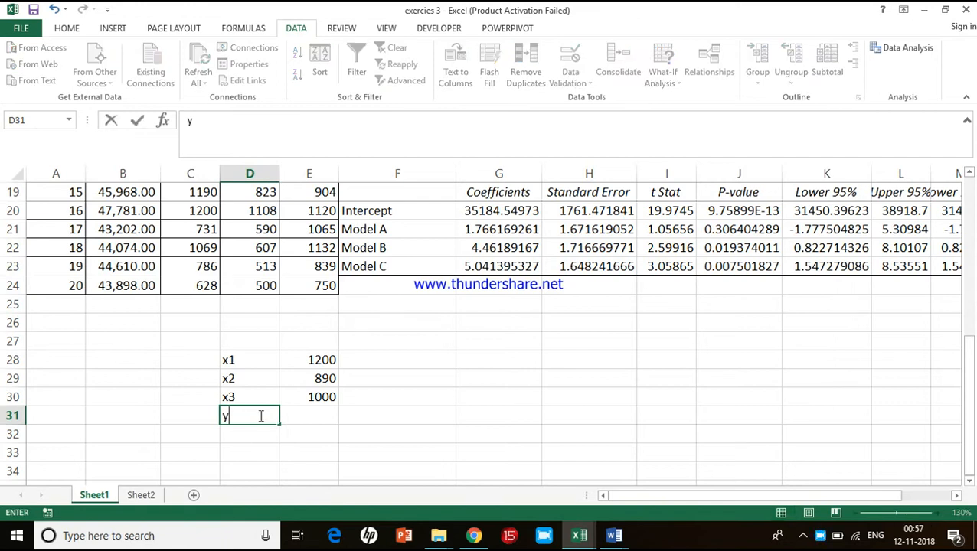
key("Tab")
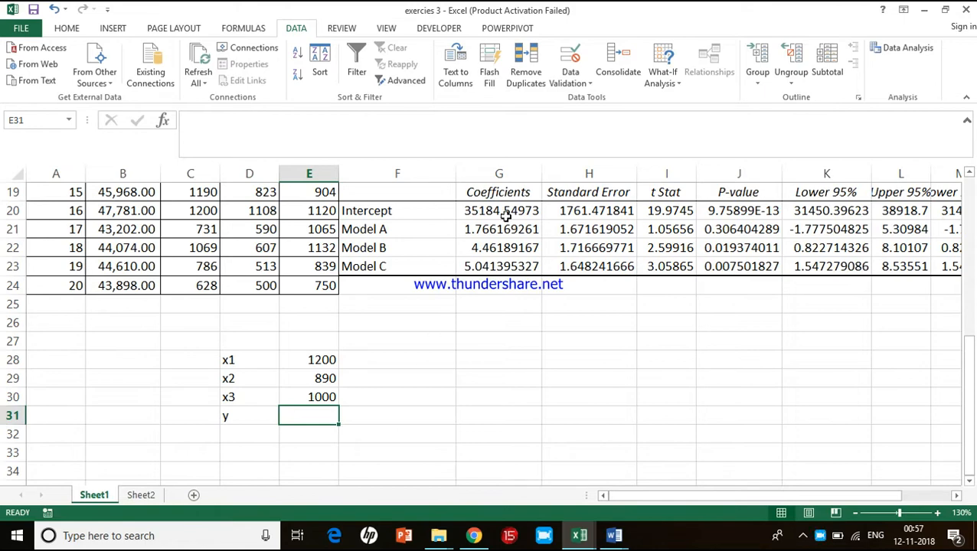
Review the regression summary output, from the Regression Statistics block down to the coefficients table in F19:G23.
scroll(484, 216, "up", 6)
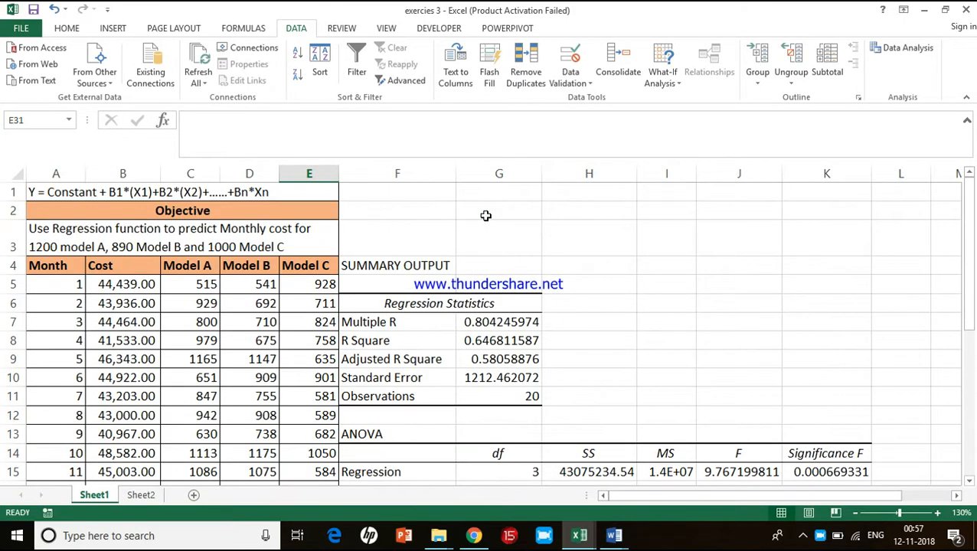
scroll(442, 288, "down", 5)
scroll(443, 288, "up", 5)
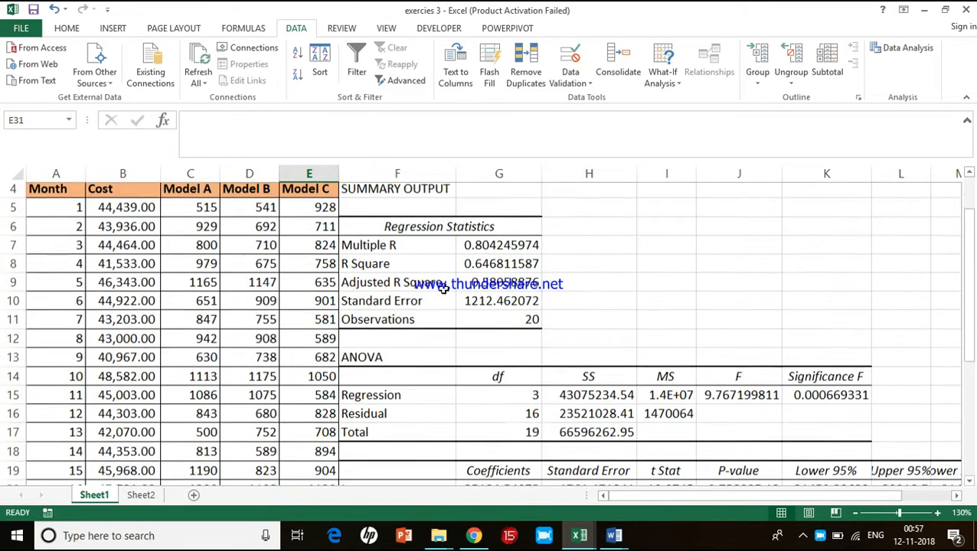
left_click(433, 303)
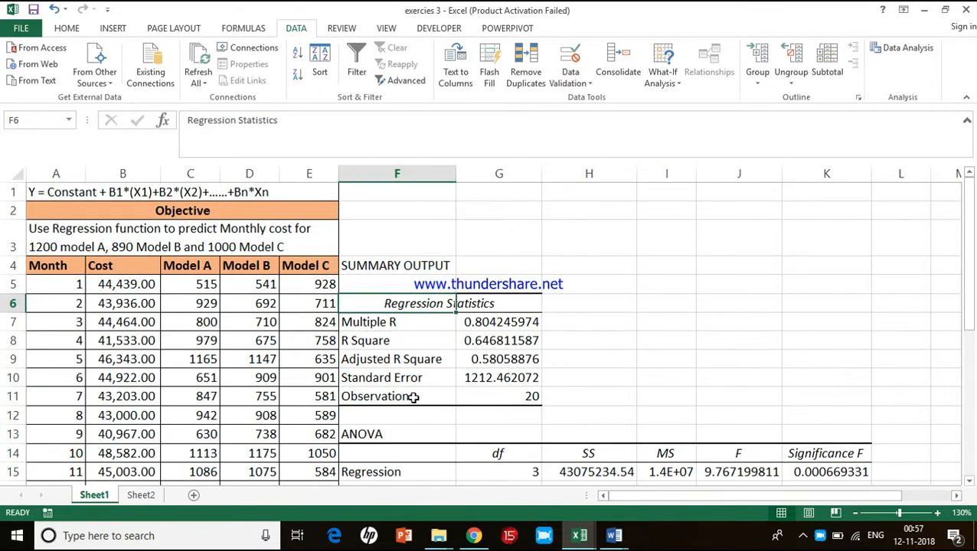
scroll(413, 397, "down", 5)
left_click(459, 305)
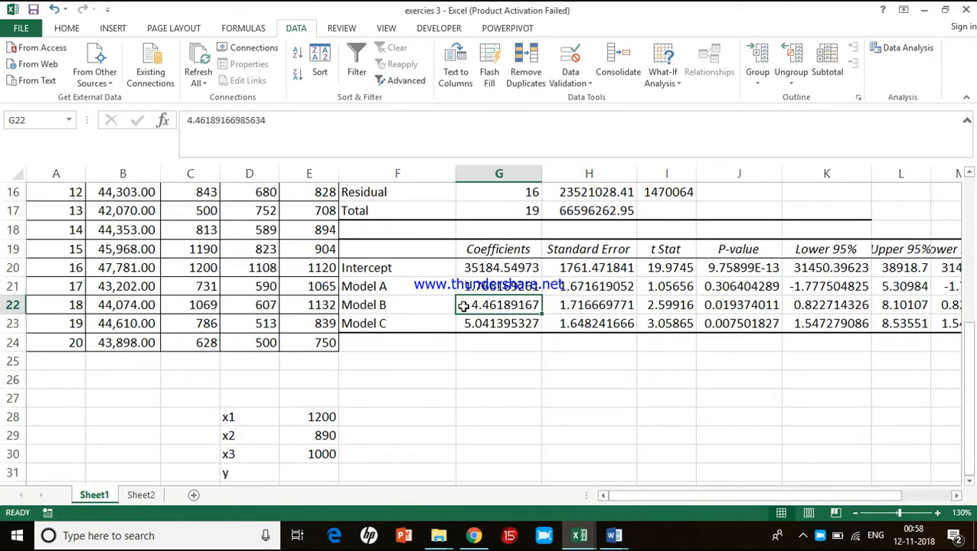
left_click_drag(391, 268, 470, 327)
left_click_drag(421, 251, 485, 322)
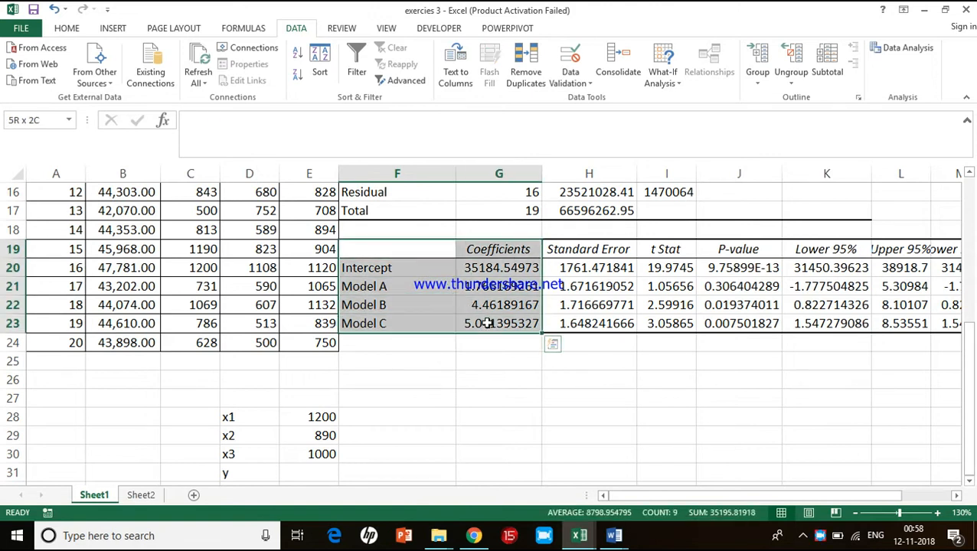
Examine the Intercept, Model A, Model B and Model C rows and their coefficients in G20 to G23.
left_click(390, 268)
left_click(384, 284)
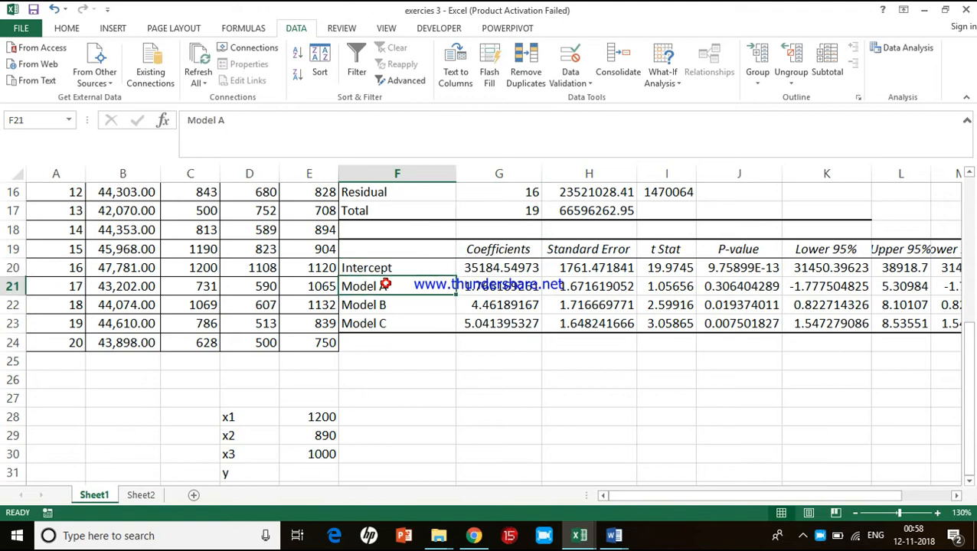
left_click(383, 304)
left_click(384, 321)
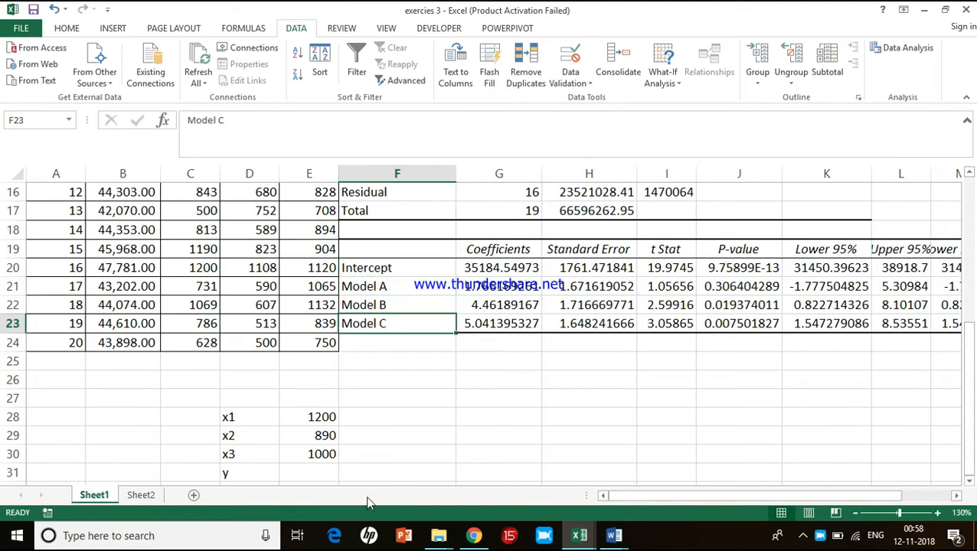
left_click(421, 270)
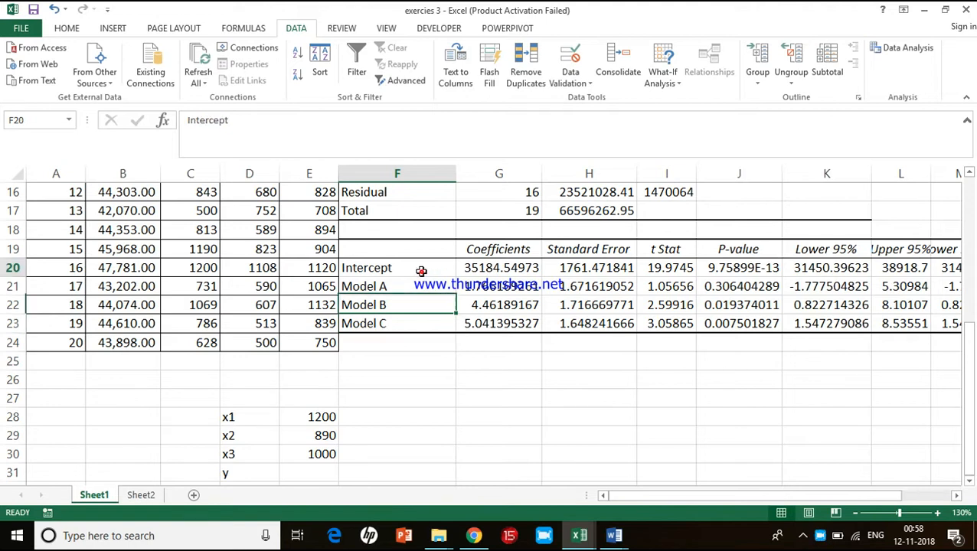
left_click(469, 270)
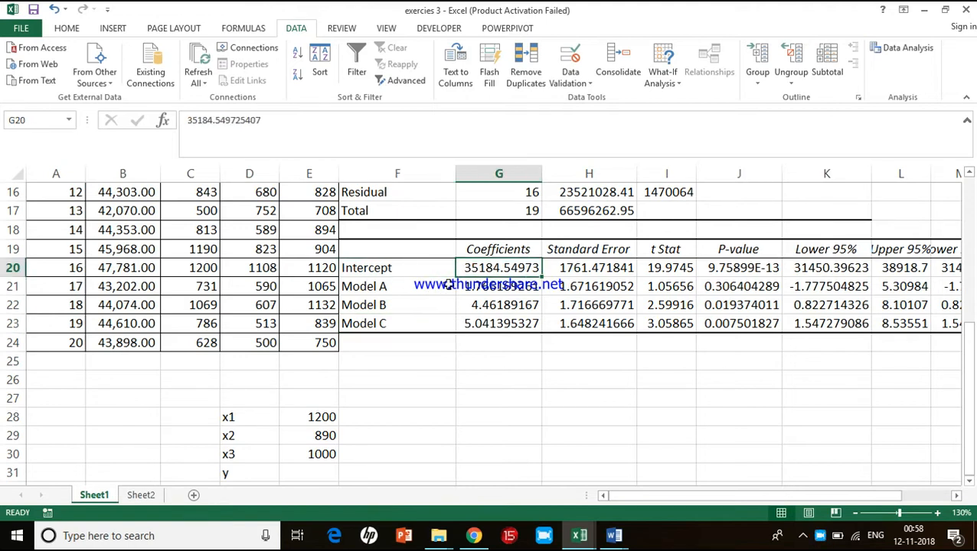
left_click(444, 284)
left_click(476, 287)
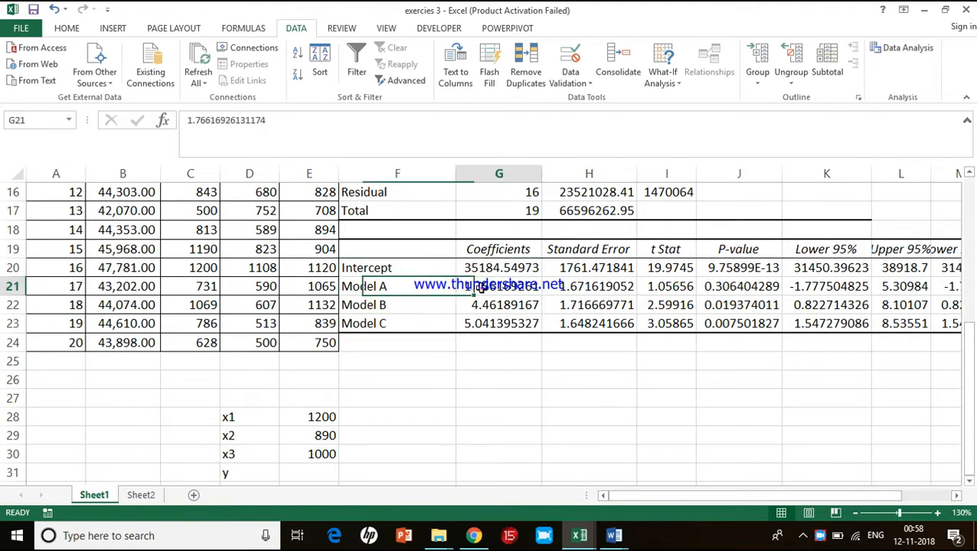
left_click(423, 306)
left_click(463, 306)
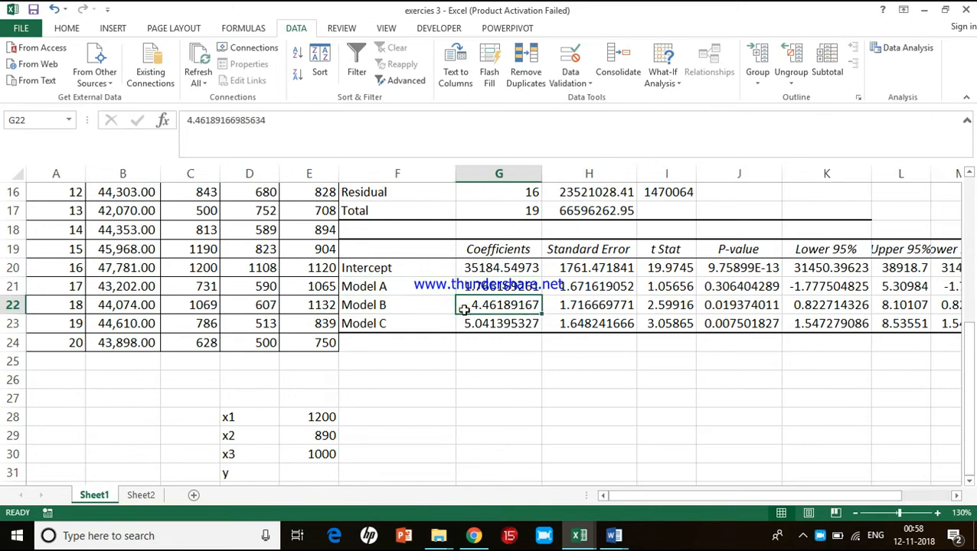
left_click(425, 325)
left_click(477, 323)
scroll(369, 411, "down", 1)
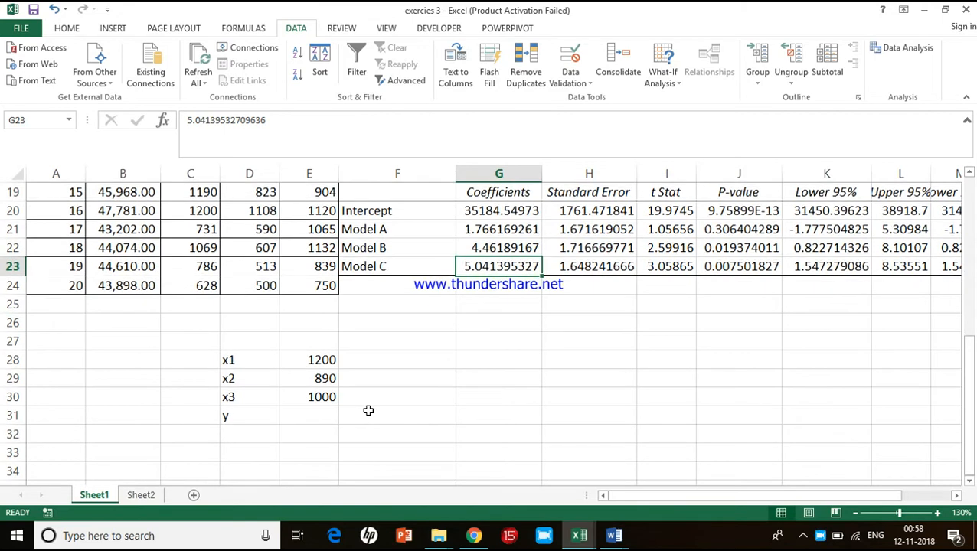
Start the prediction formula in E31 with the intercept plus the Model A term: =G20+(G21*E28).
left_click(308, 414)
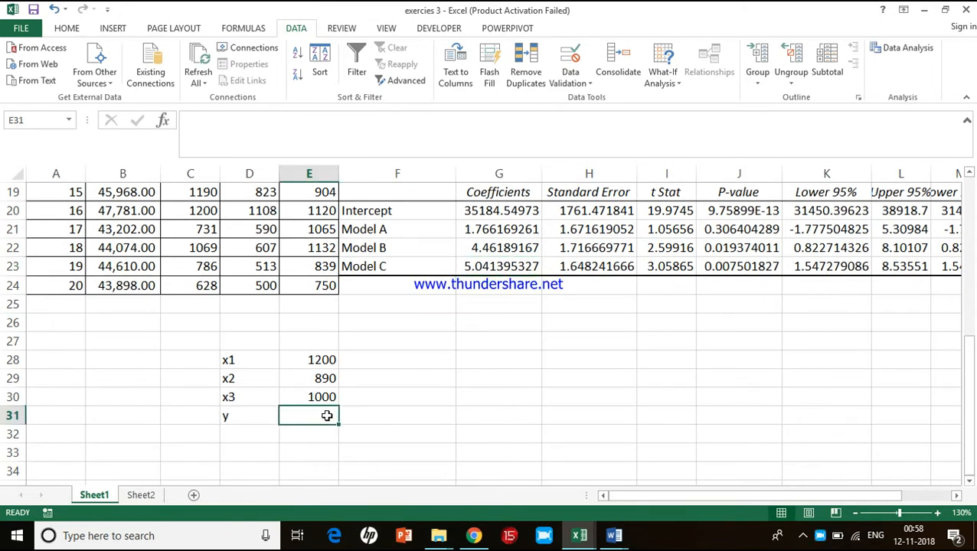
type("=")
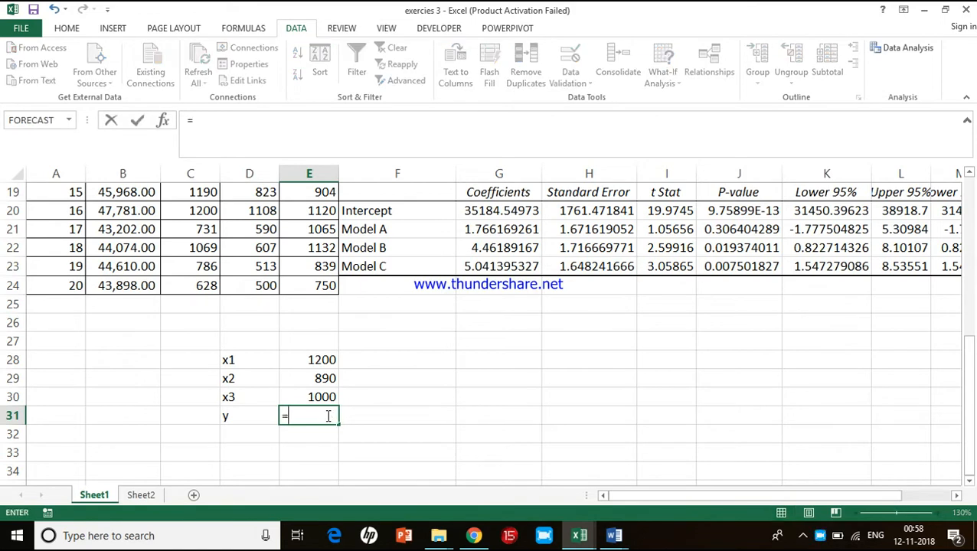
left_click(491, 210)
type("+(")
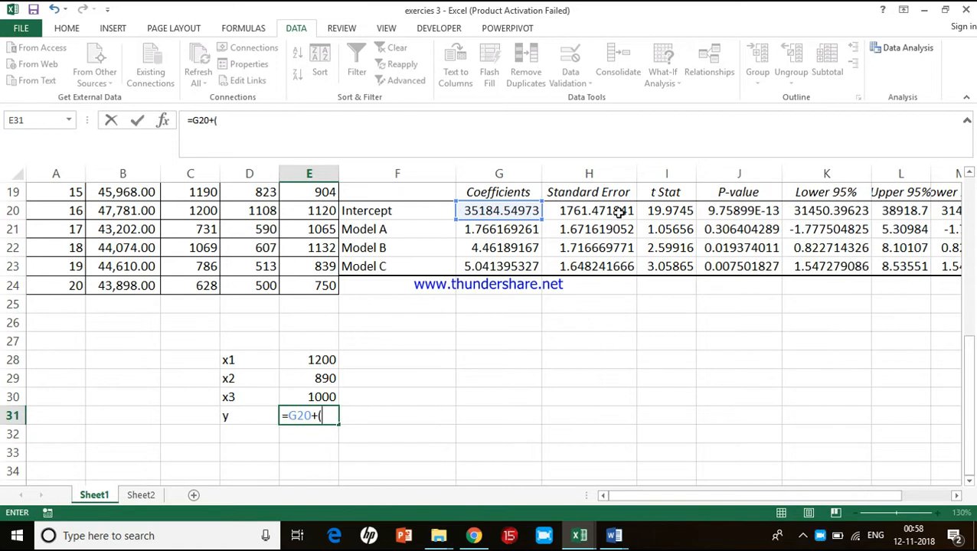
left_click(479, 228)
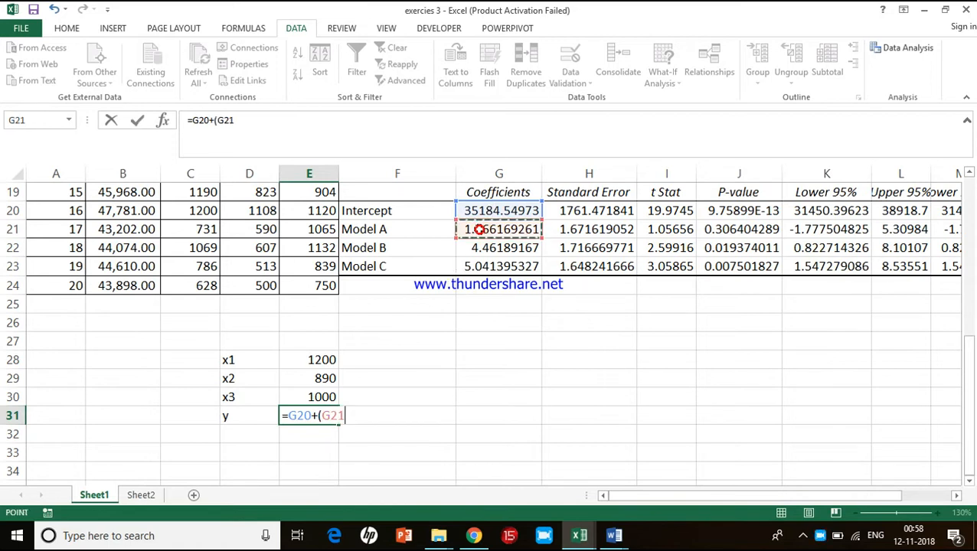
type("*")
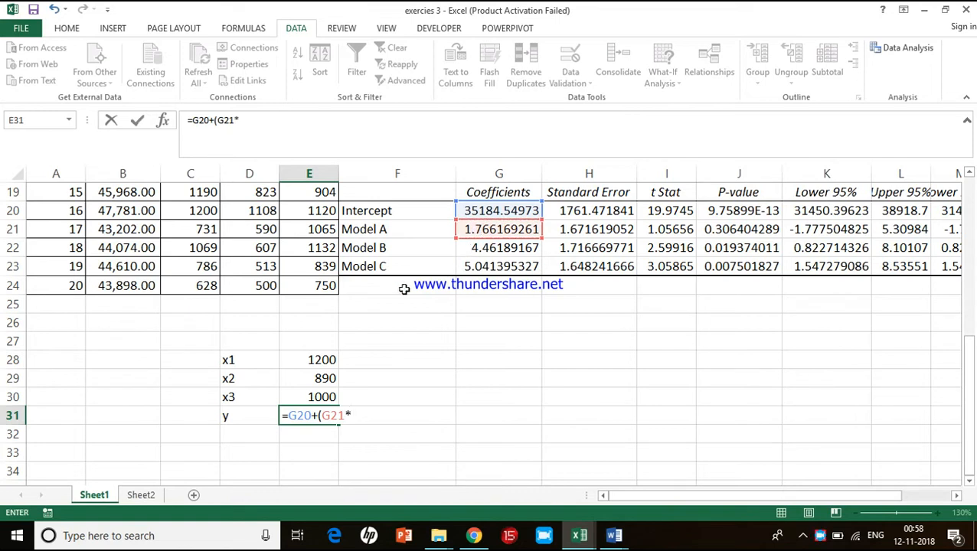
left_click(322, 361)
type(")")
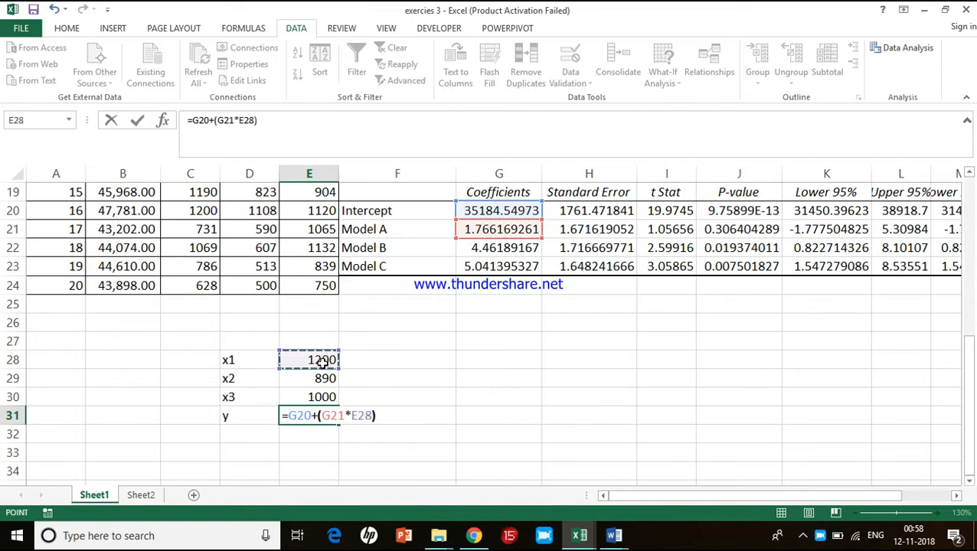
Extend the E31 formula with the Model B coefficient multiplied by x2: +(G22*E29).
type("+(")
left_click(502, 247)
type("*")
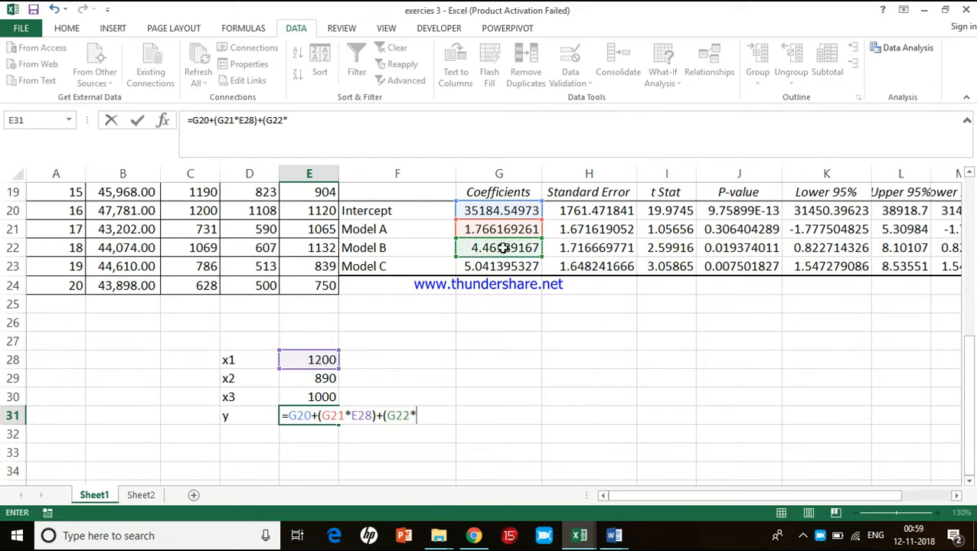
left_click(298, 378)
type(")+")
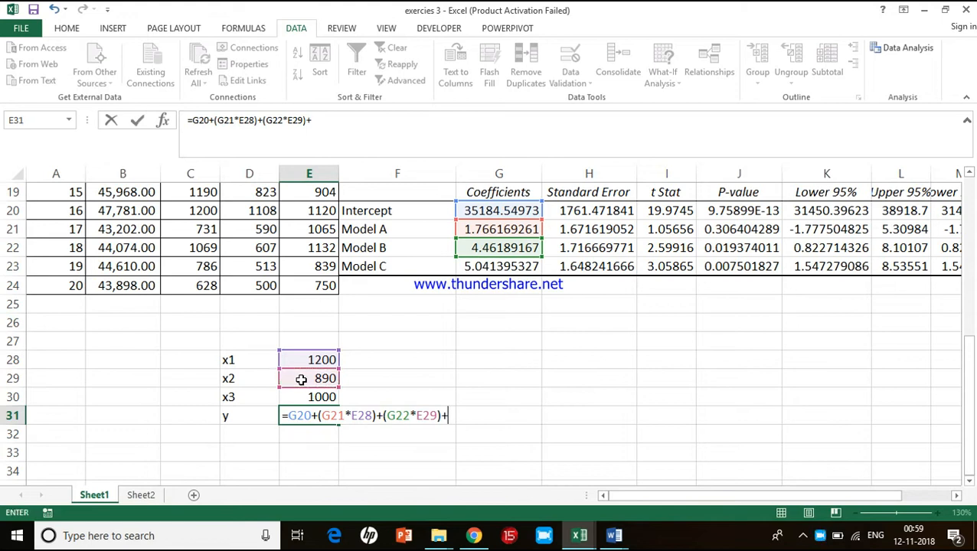
Complete the y formula in E31 by adding the Model C coefficient multiplied by x3, (G23*E30), and commit it.
type("(")
left_click(484, 266)
type("*")
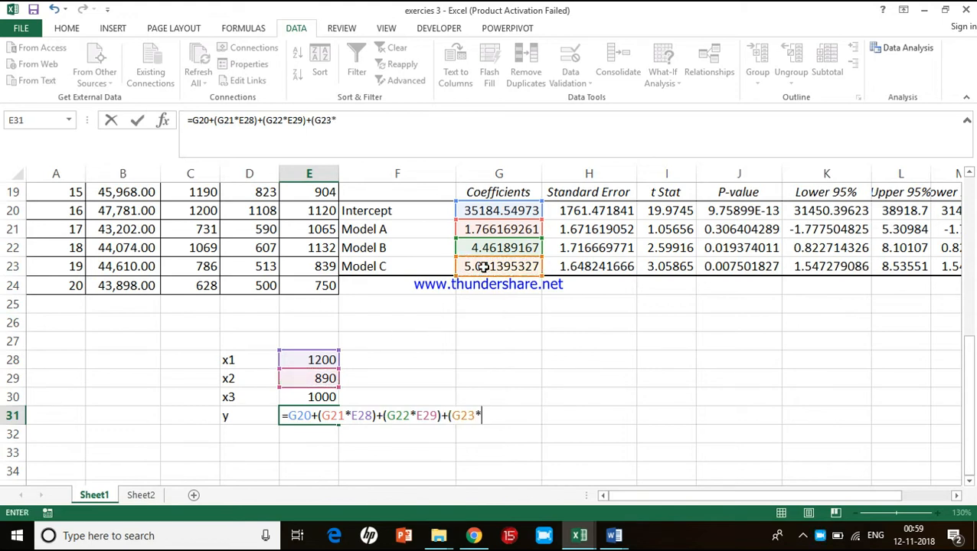
left_click(323, 397)
type(")")
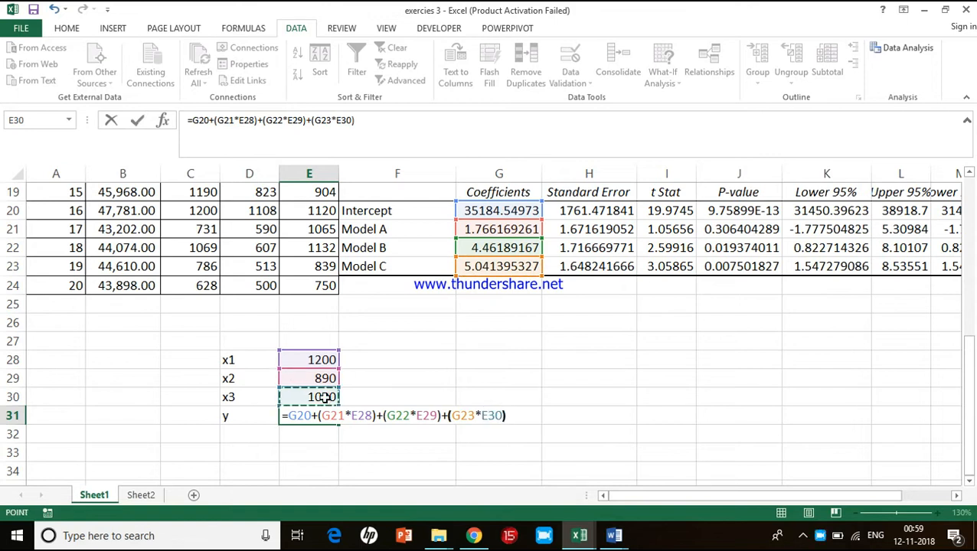
key("Return")
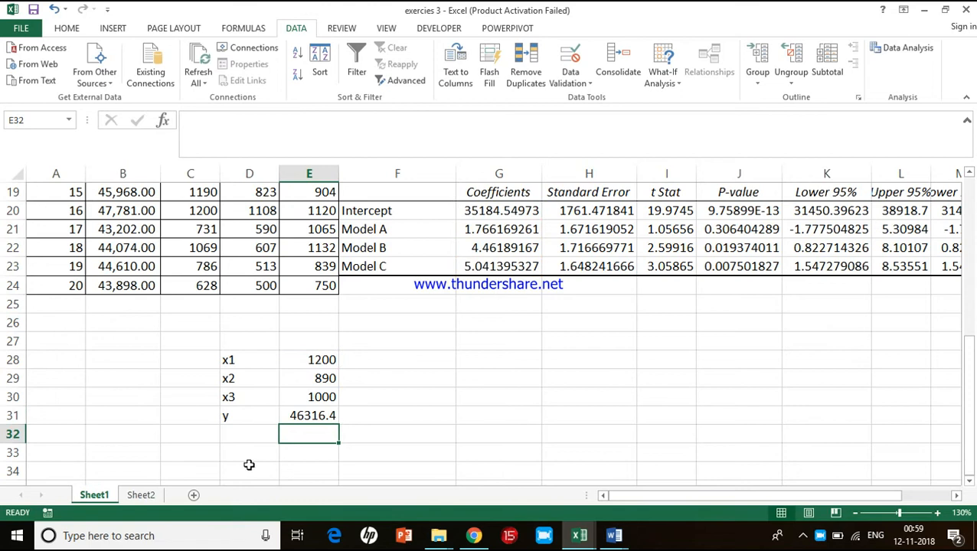
Examine the R Square and Adjusted R Square rows and their values in the Regression Statistics block.
left_click(257, 420)
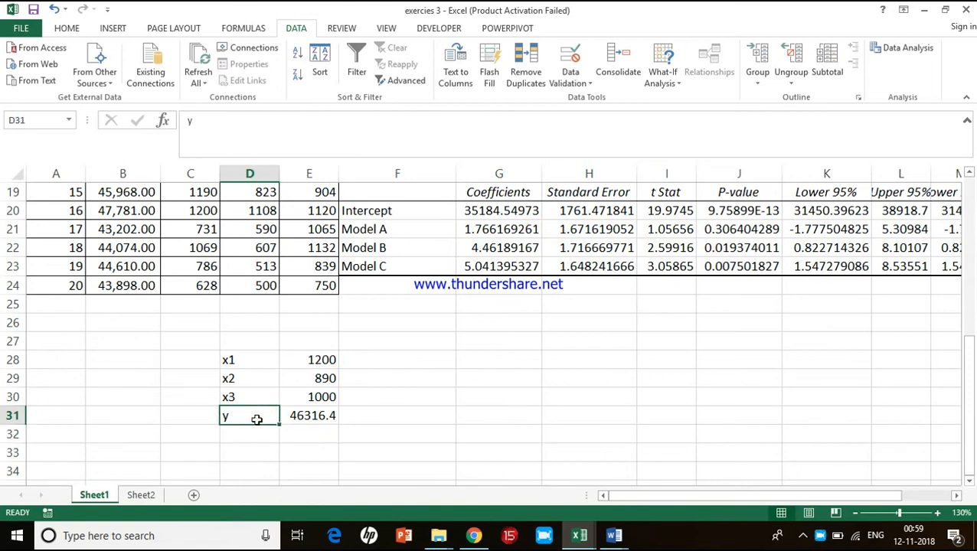
left_click(314, 397)
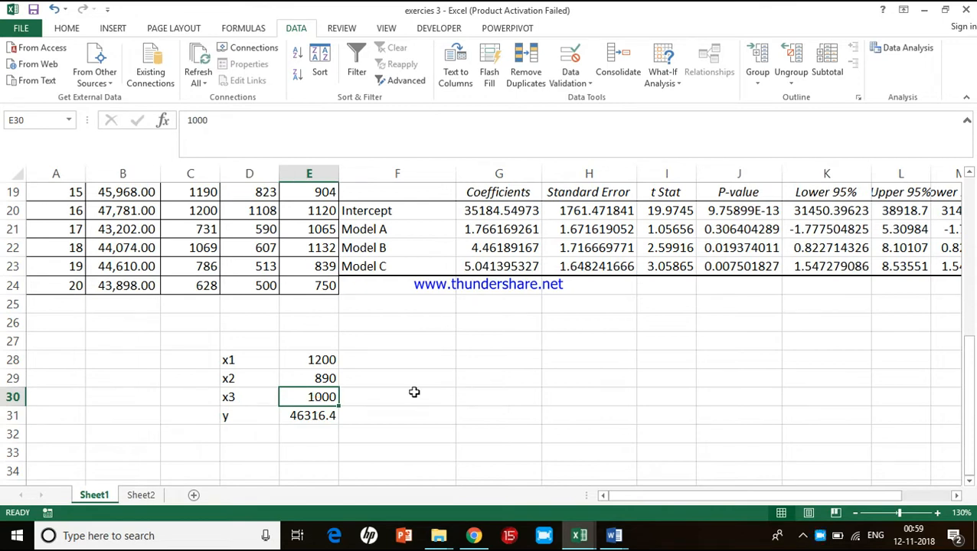
scroll(413, 392, "up", 6)
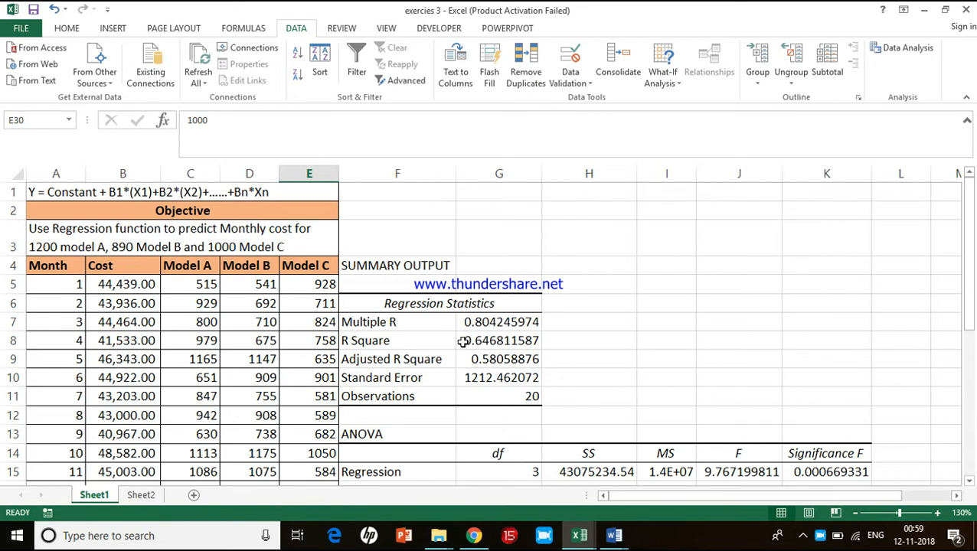
left_click(420, 356)
left_click(473, 360)
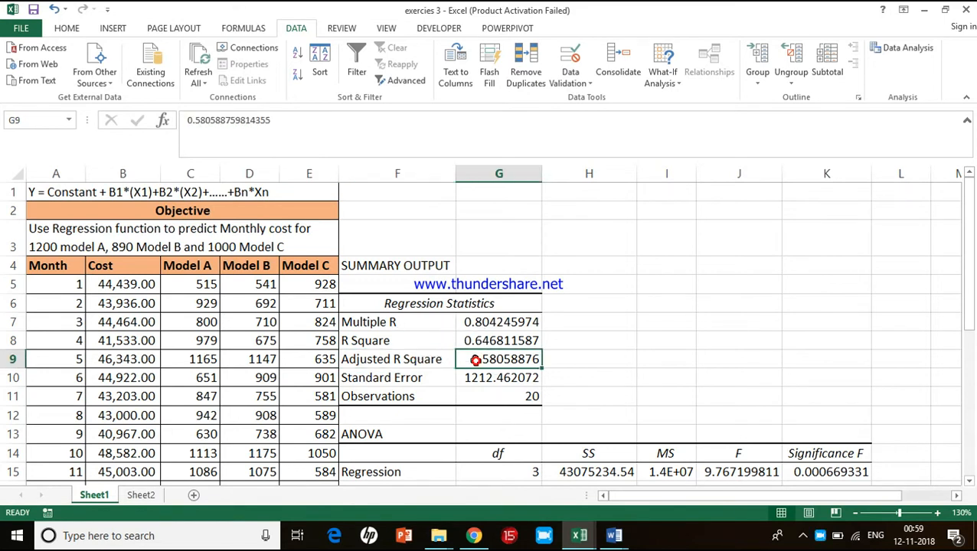
left_click(424, 359)
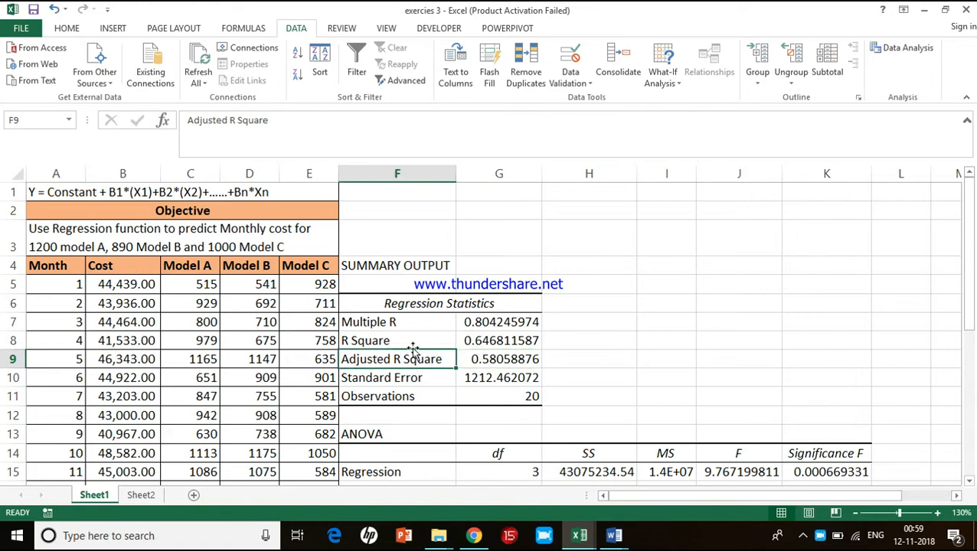
left_click(411, 339)
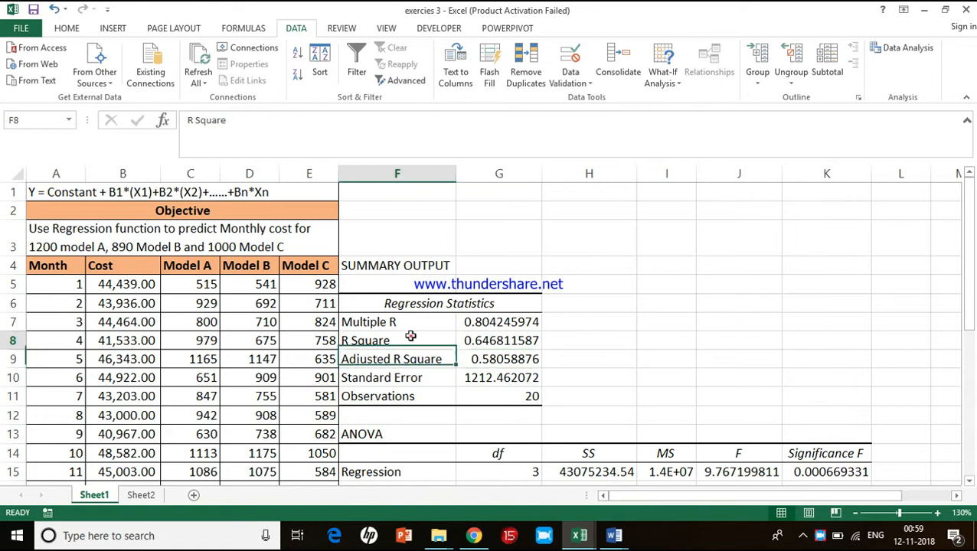
left_click(492, 340)
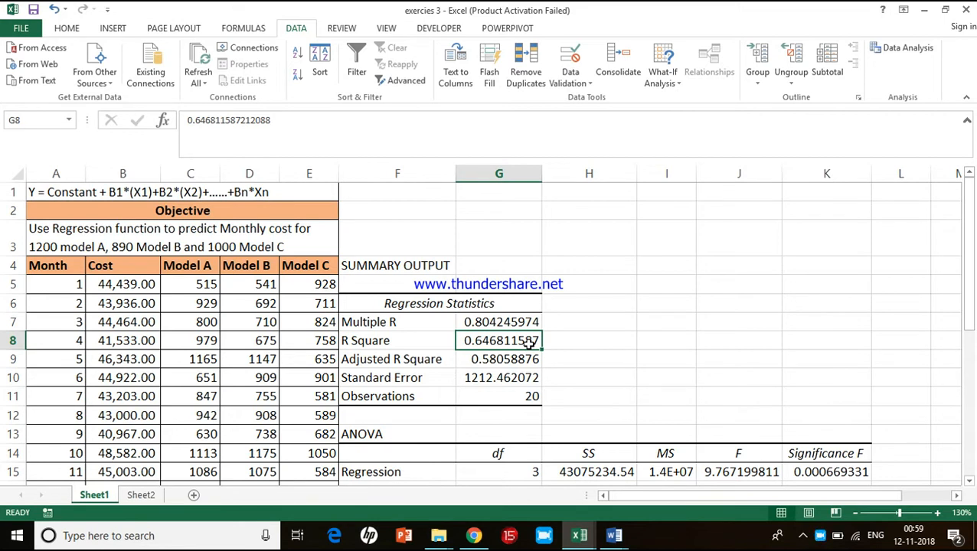
left_click(430, 366)
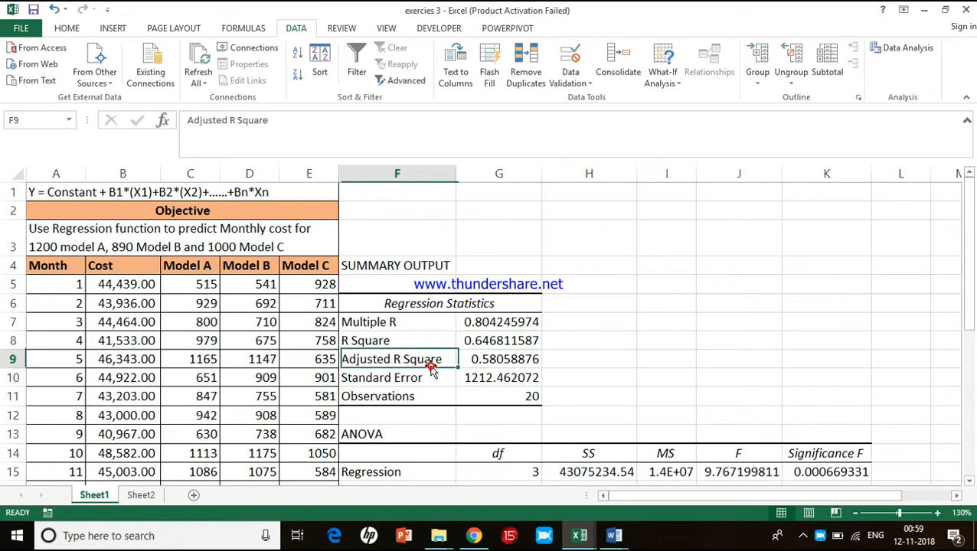
Examine Significance F in K15 of the ANOVA table and compare it with R Square in G8.
scroll(523, 393, "down", 5)
scroll(522, 392, "up", 2)
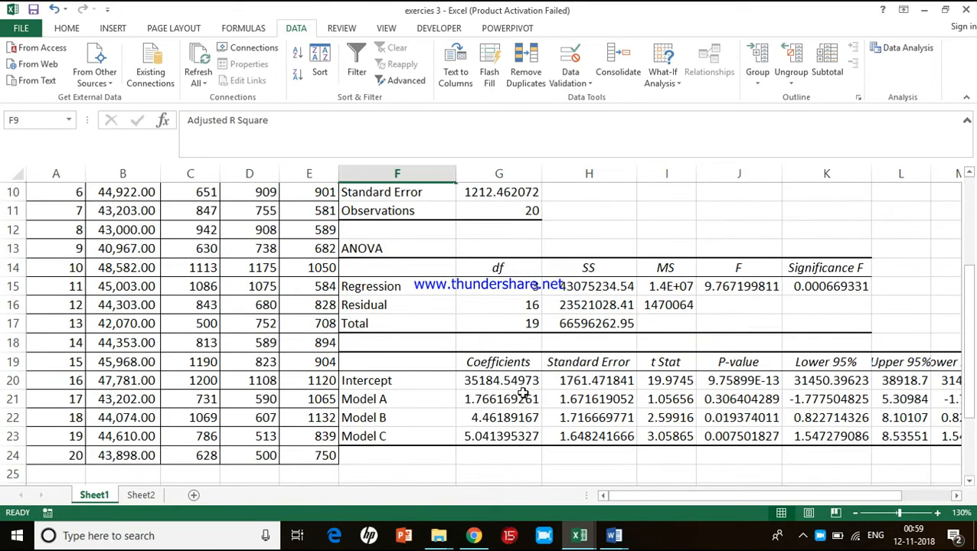
left_click(462, 253)
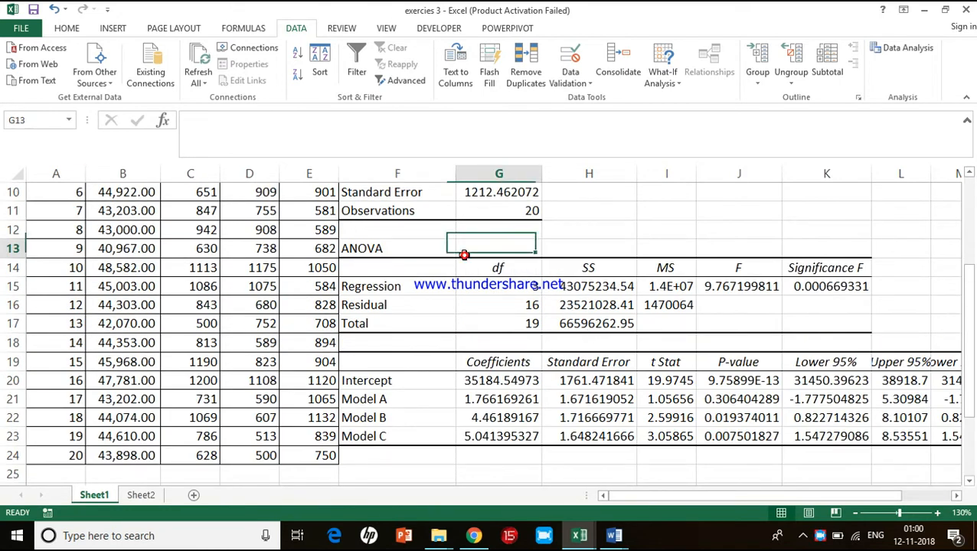
left_click(827, 289)
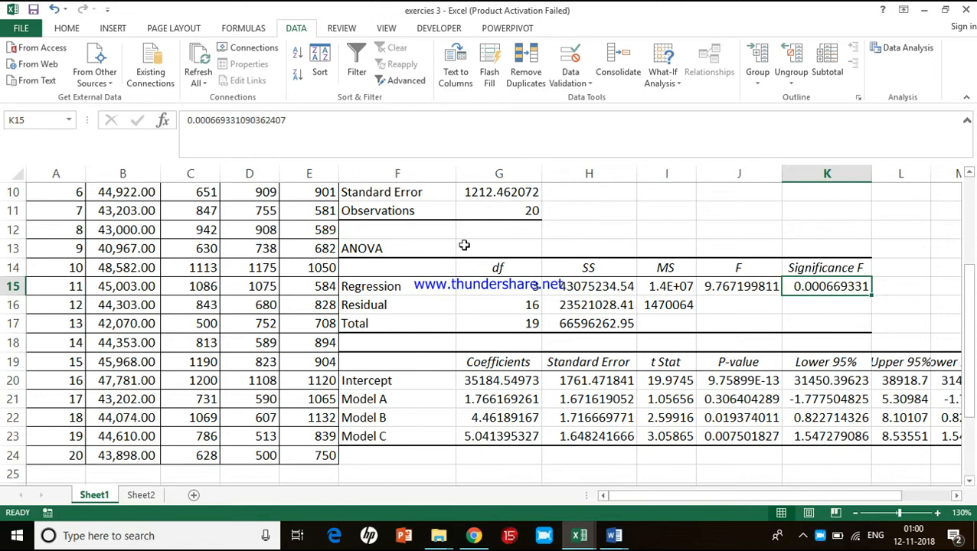
scroll(464, 245, "up", 3)
left_click(532, 343)
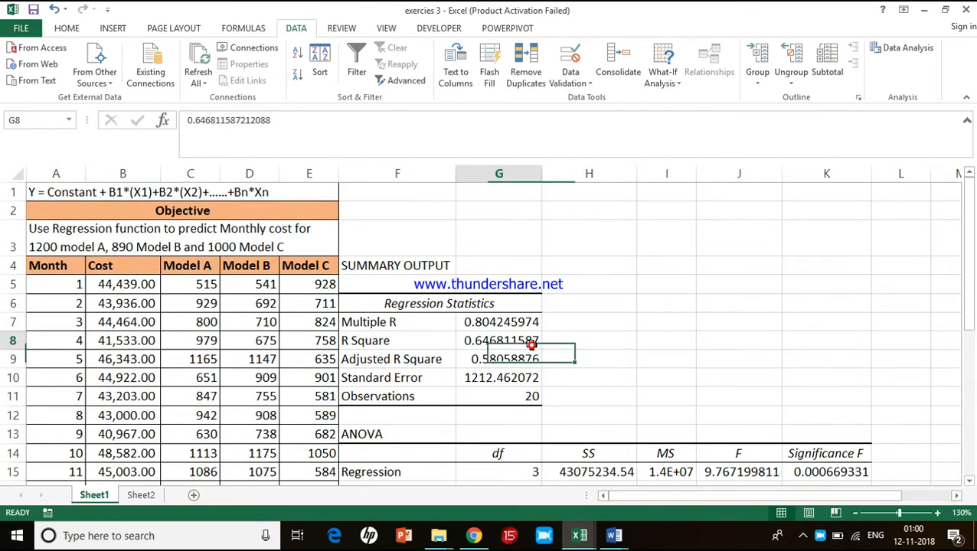
left_click(837, 469)
Review the P-value column in J19:J23 and the Model A, Model B and Model C rows it covers.
scroll(838, 470, "down", 2)
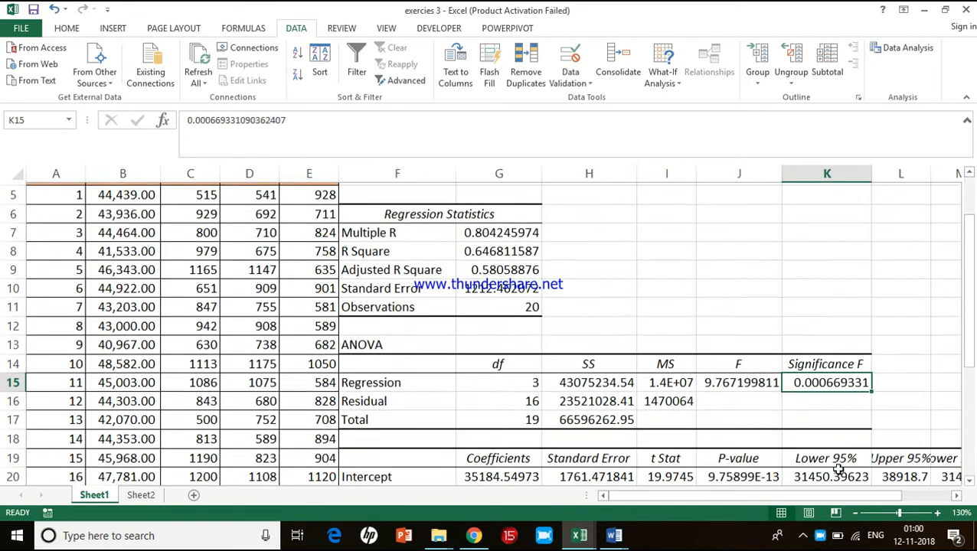
scroll(838, 470, "down", 3)
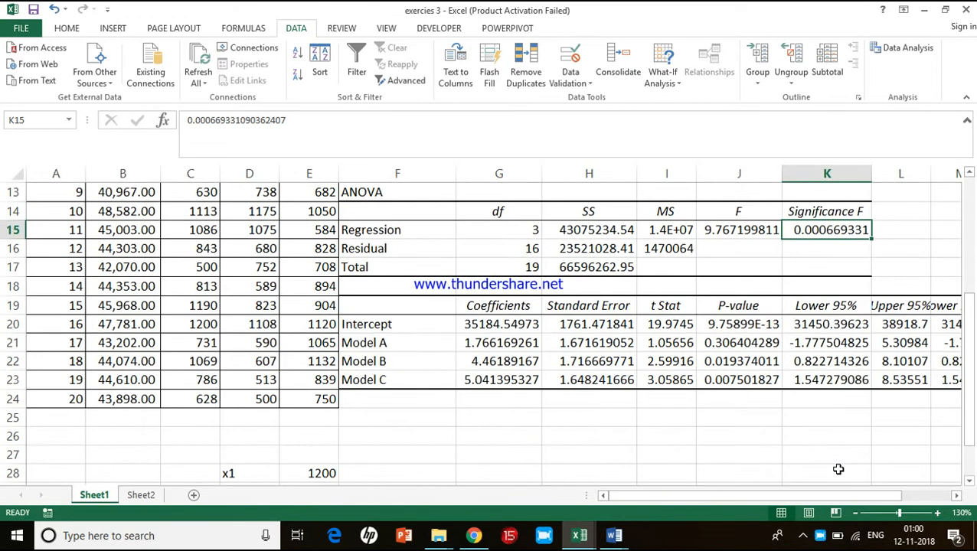
left_click(509, 339)
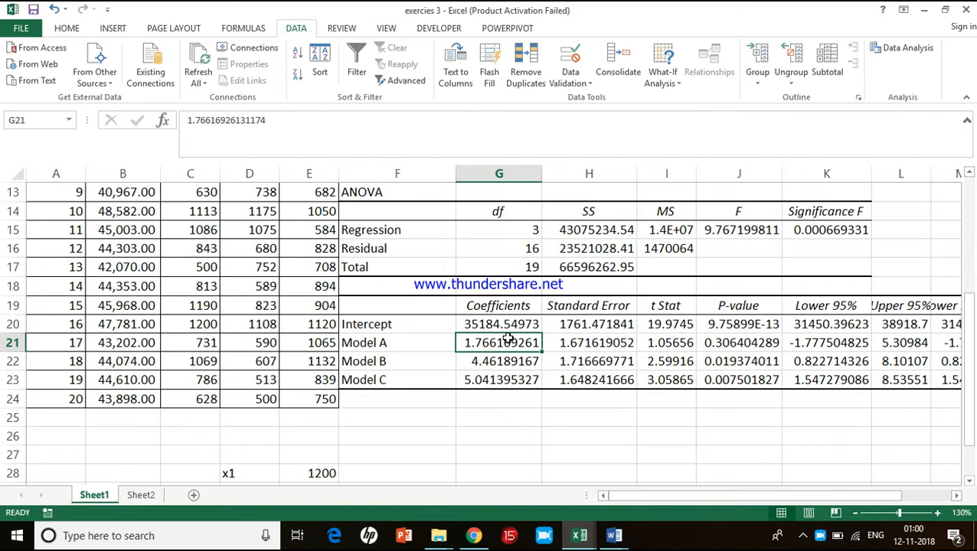
left_click_drag(716, 306, 737, 379)
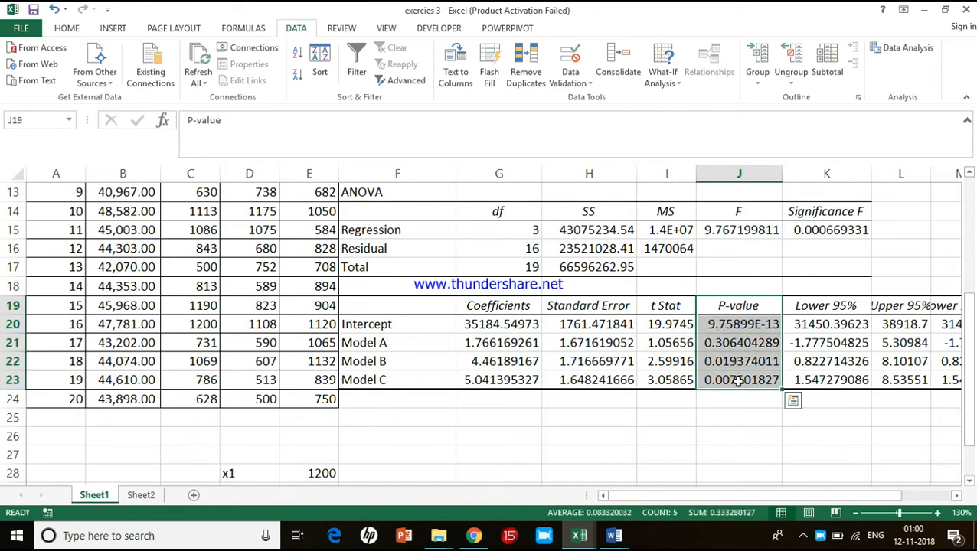
left_click(395, 342)
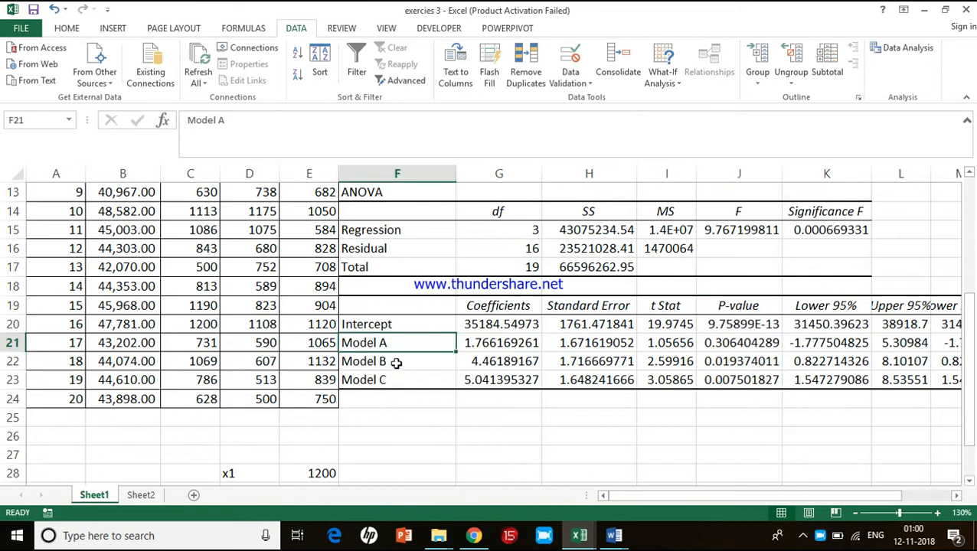
left_click(398, 361)
left_click(405, 380)
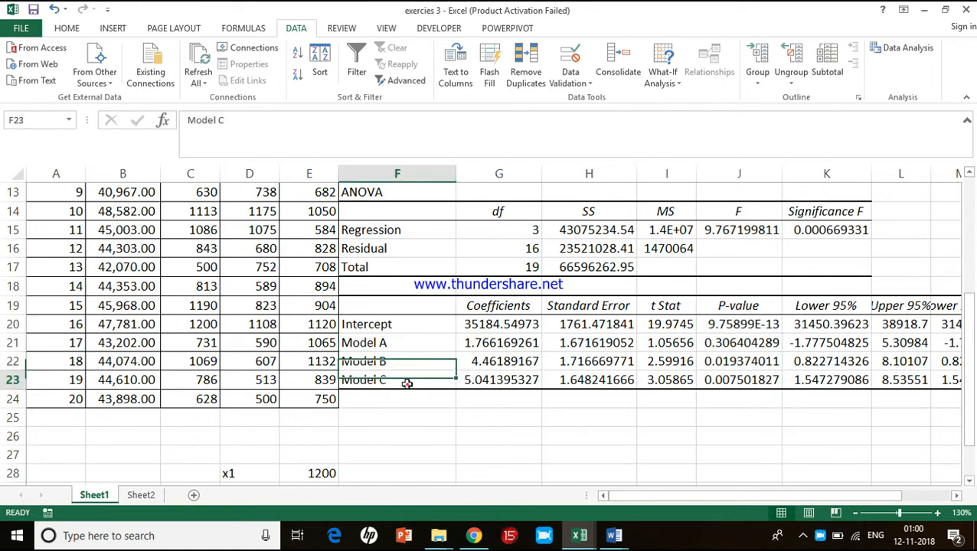
Check the coefficients in G21 to G23 against the individual P-values of the three models in J21 to J23.
left_click(733, 346)
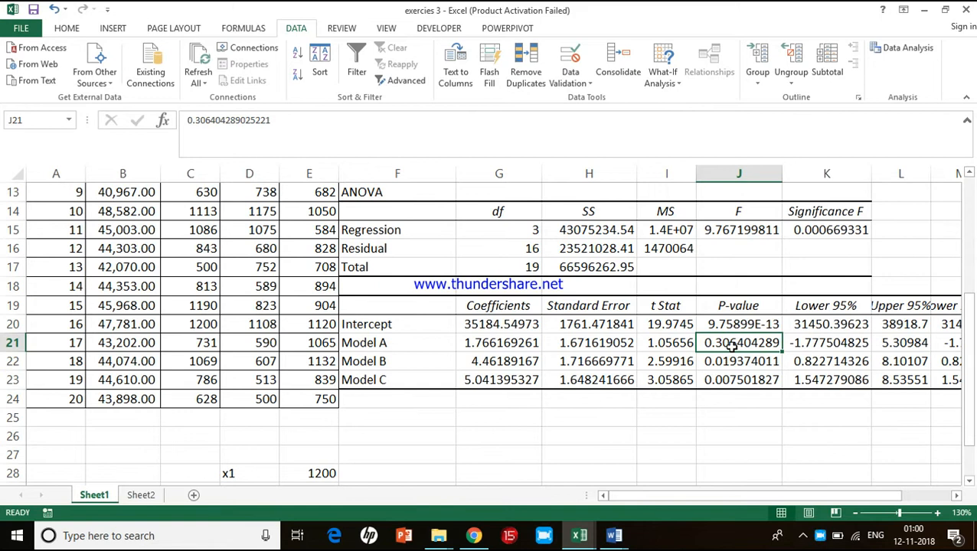
left_click(514, 344)
left_click(514, 360)
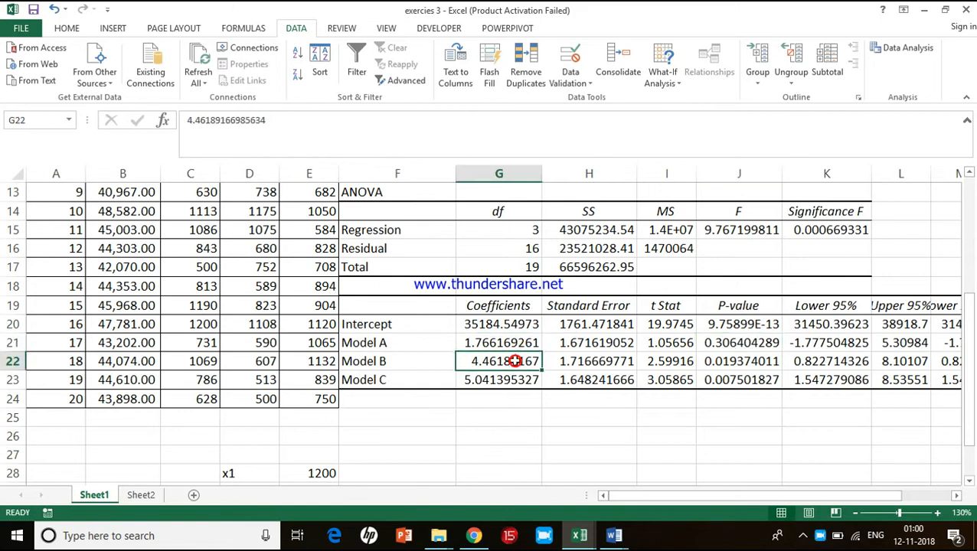
left_click(509, 380)
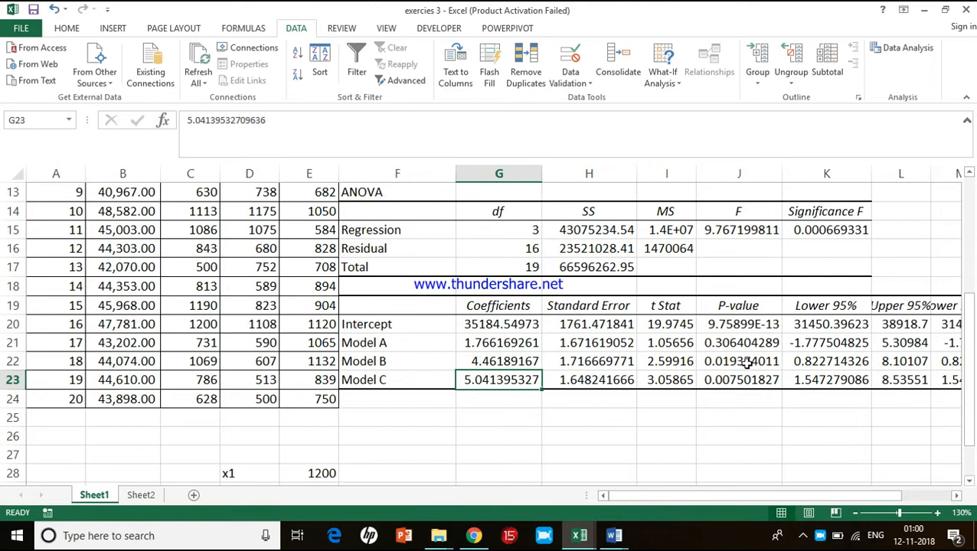
left_click(733, 346)
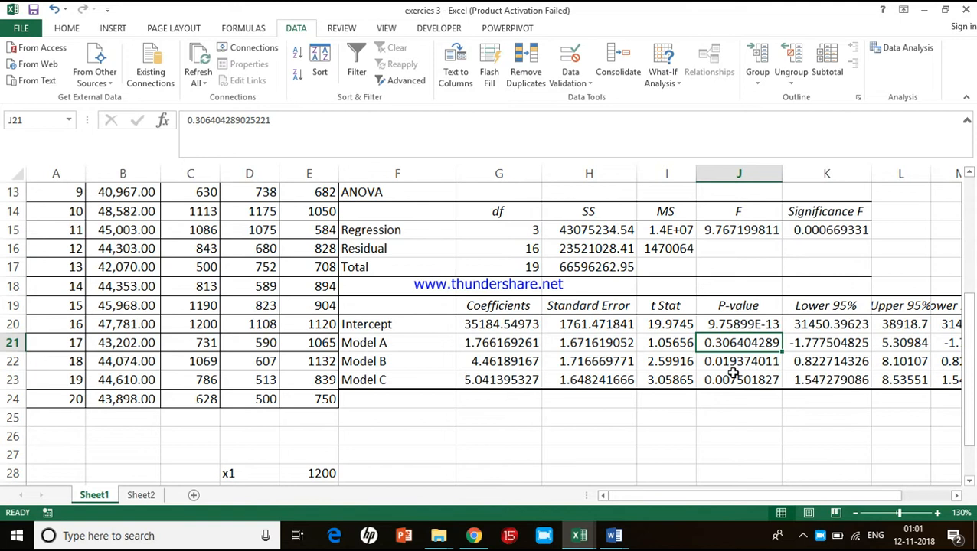
left_click(732, 362)
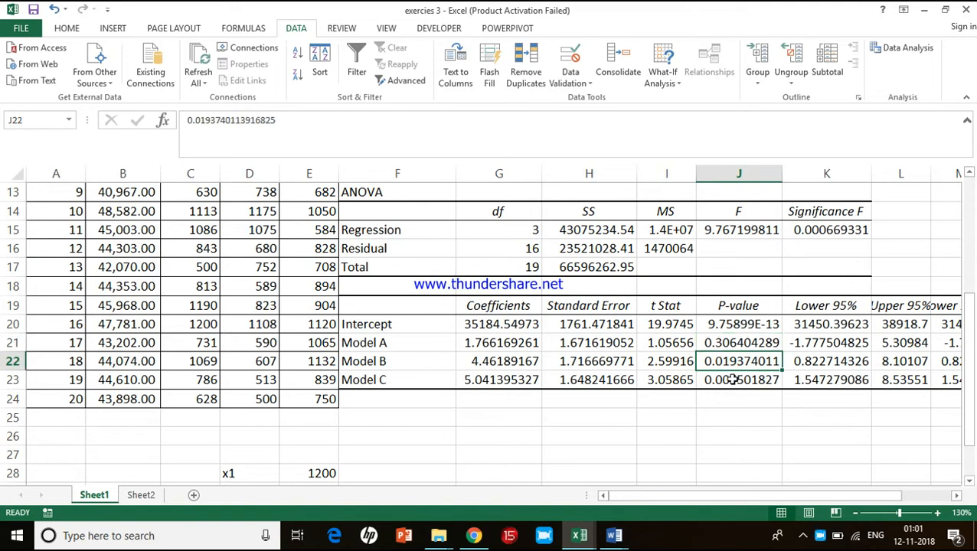
left_click(732, 380)
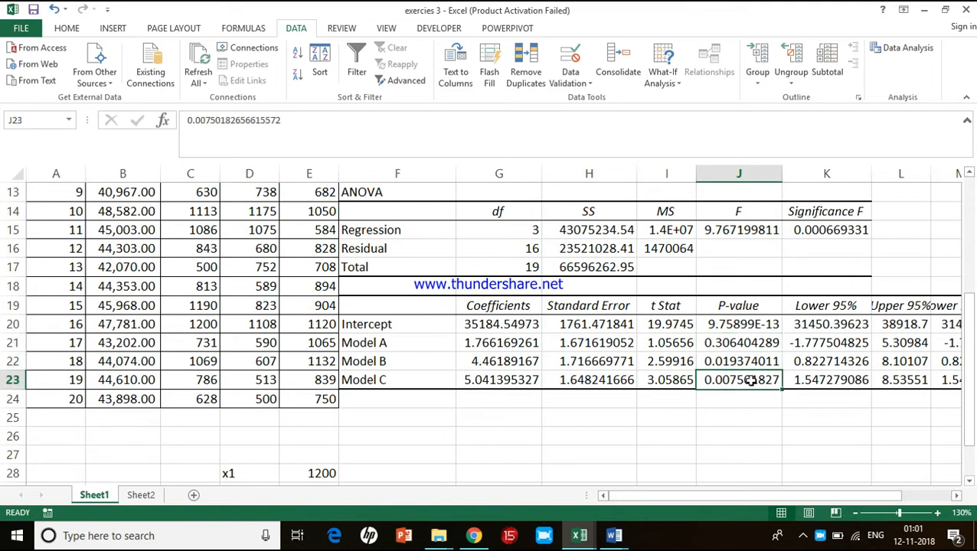
Examine the P-value of Model A in J21 against the Model A and Model B rows of the coefficient table.
left_click(733, 344)
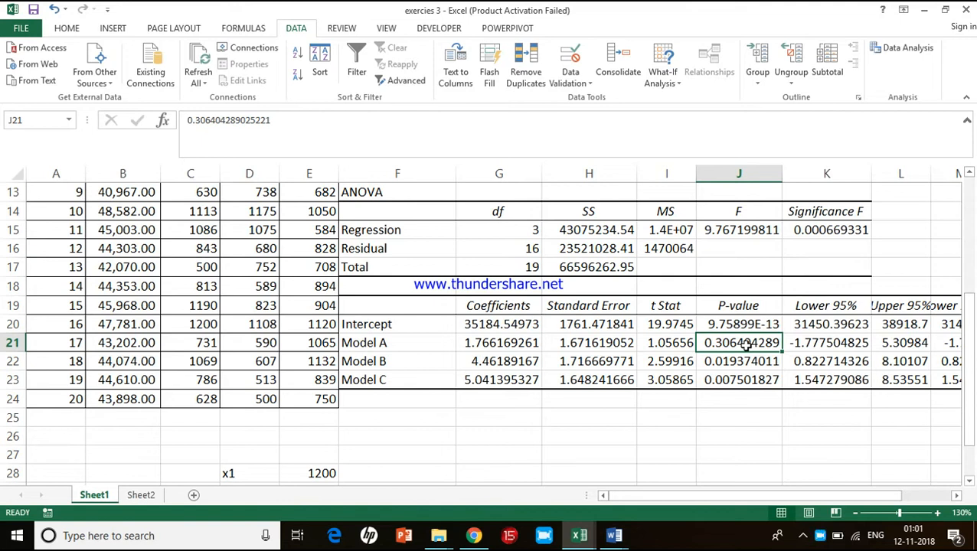
left_click(512, 455)
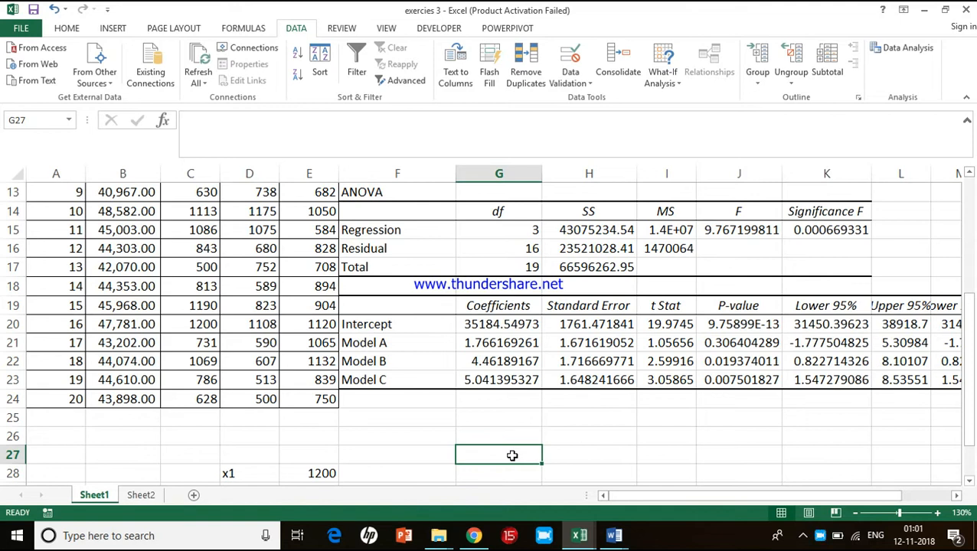
left_click(414, 346)
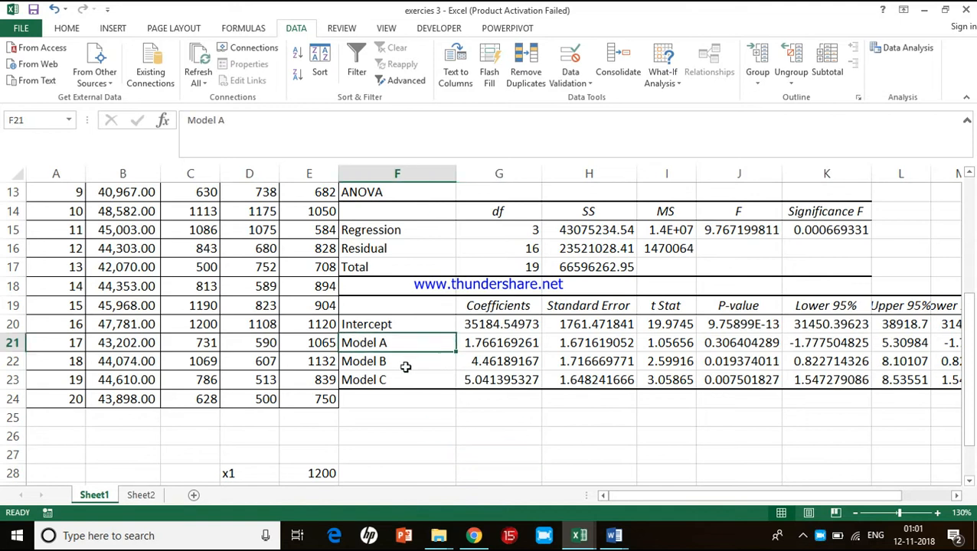
left_click(406, 367)
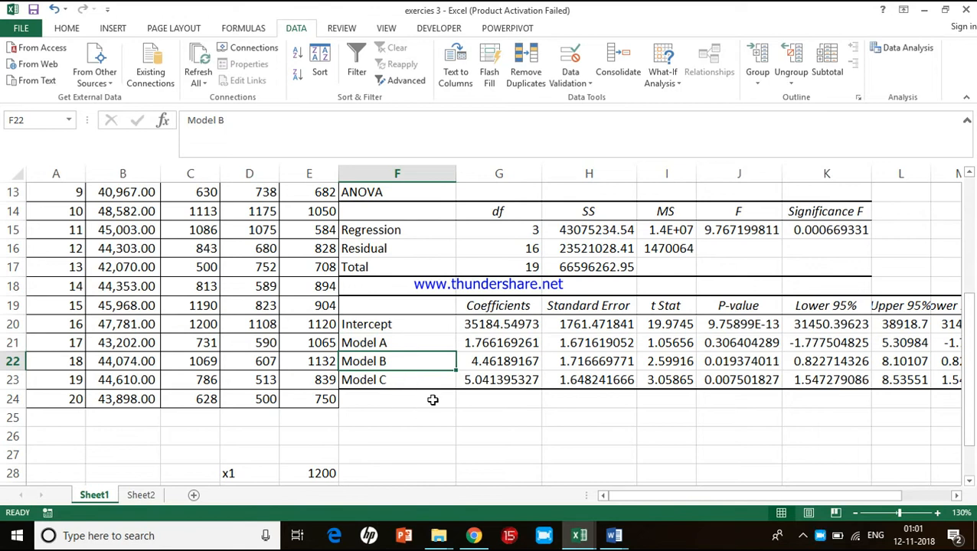
left_click(475, 443)
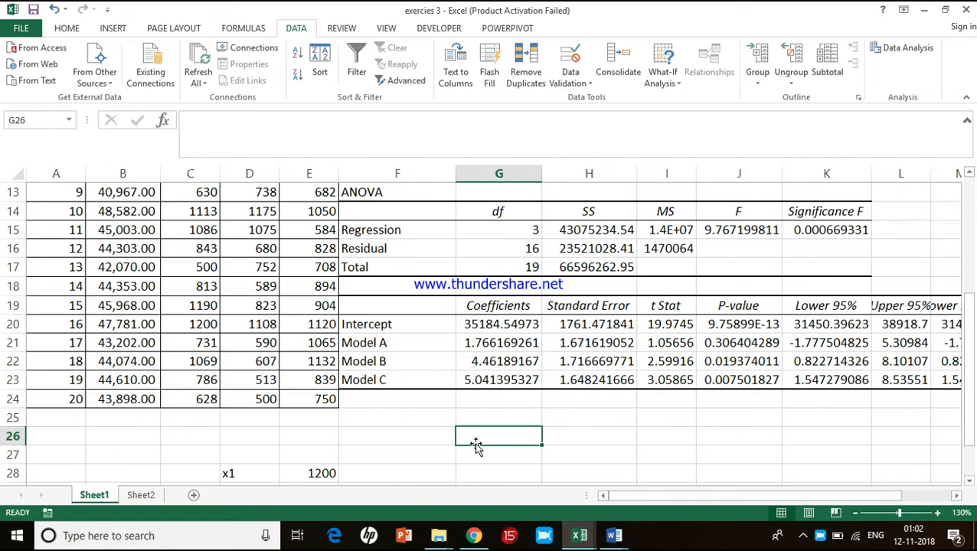
scroll(475, 446, "down", 4)
scroll(476, 446, "up", 2)
scroll(476, 446, "up", 1)
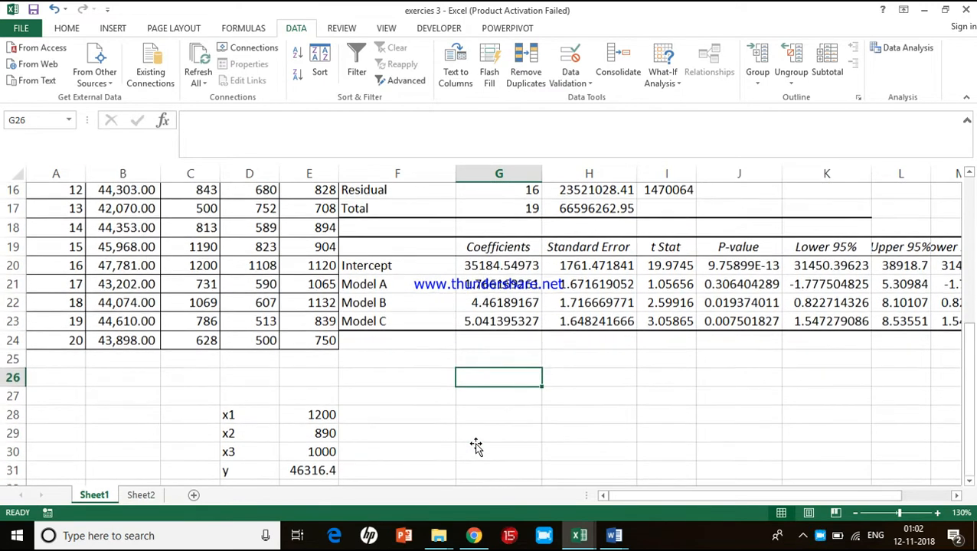
left_click(479, 414)
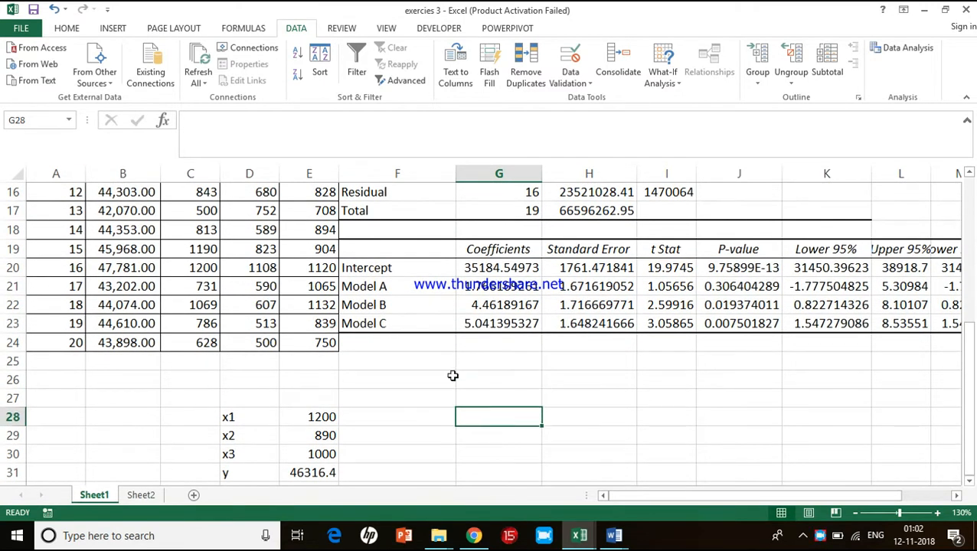
left_click(403, 292)
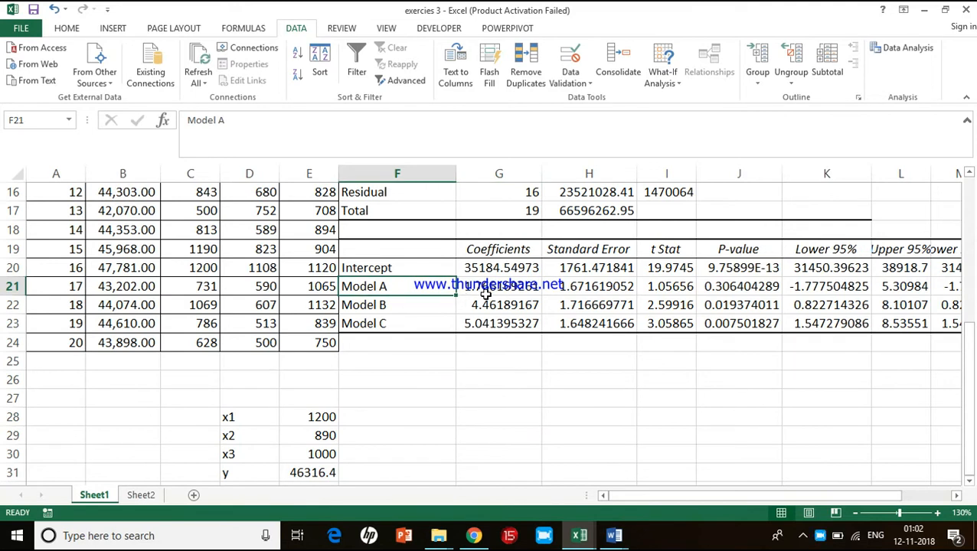
Open the Regression tool of Data Analysis for a second regression on the cost data.
left_click(490, 413)
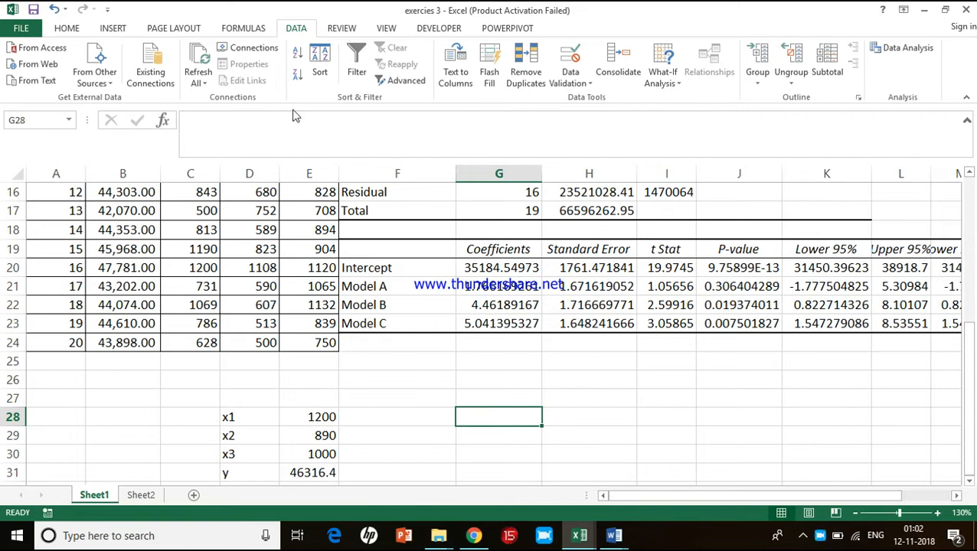
left_click(900, 45)
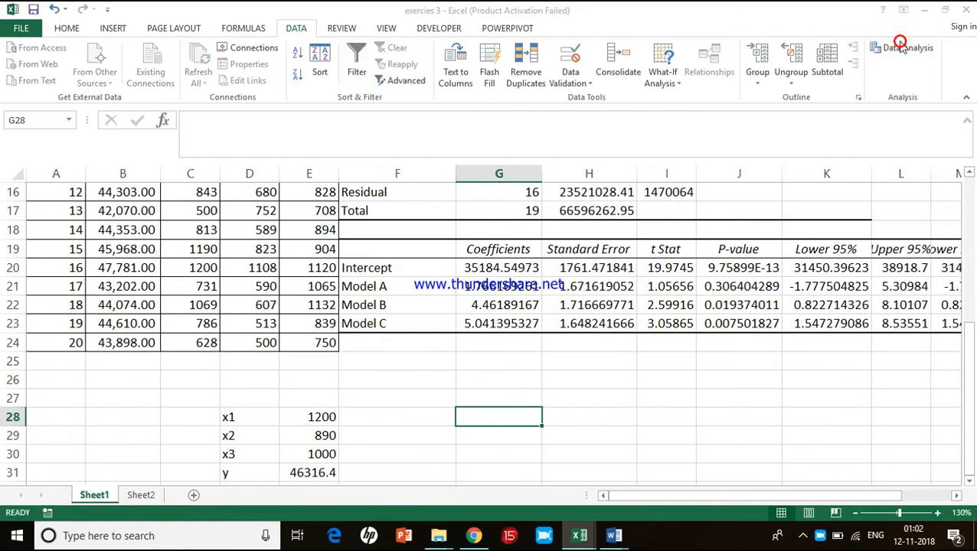
left_click(685, 260)
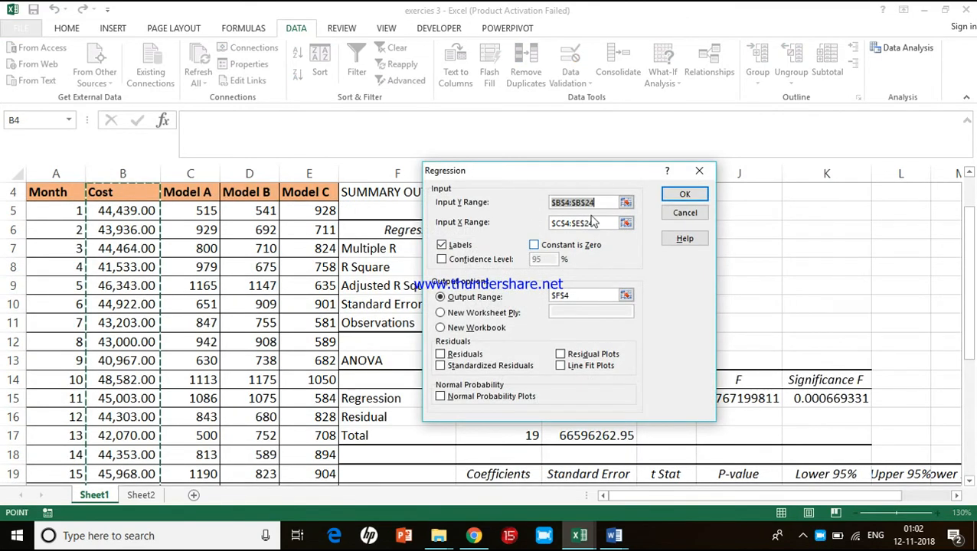
left_click_drag(613, 222, 552, 223)
key("BackSpace")
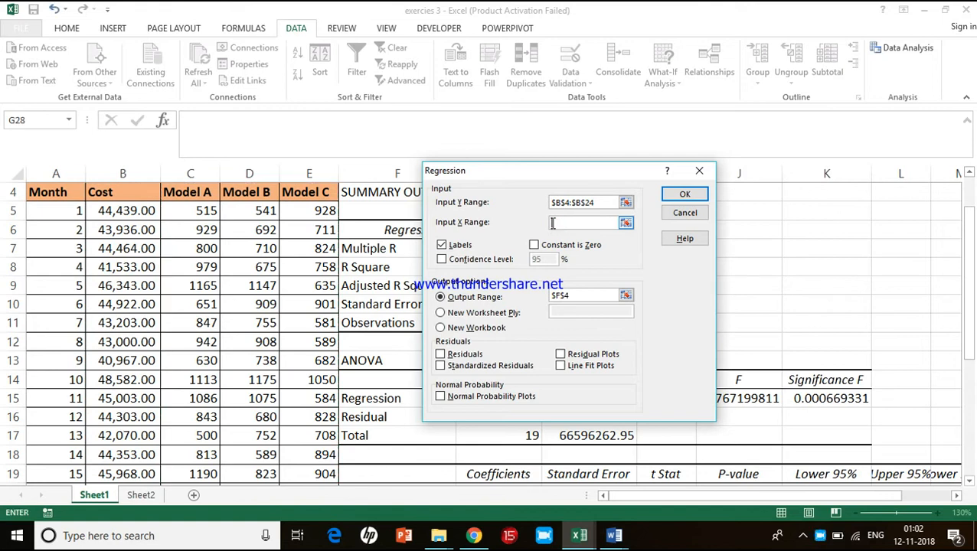
left_click_drag(267, 195, 301, 459)
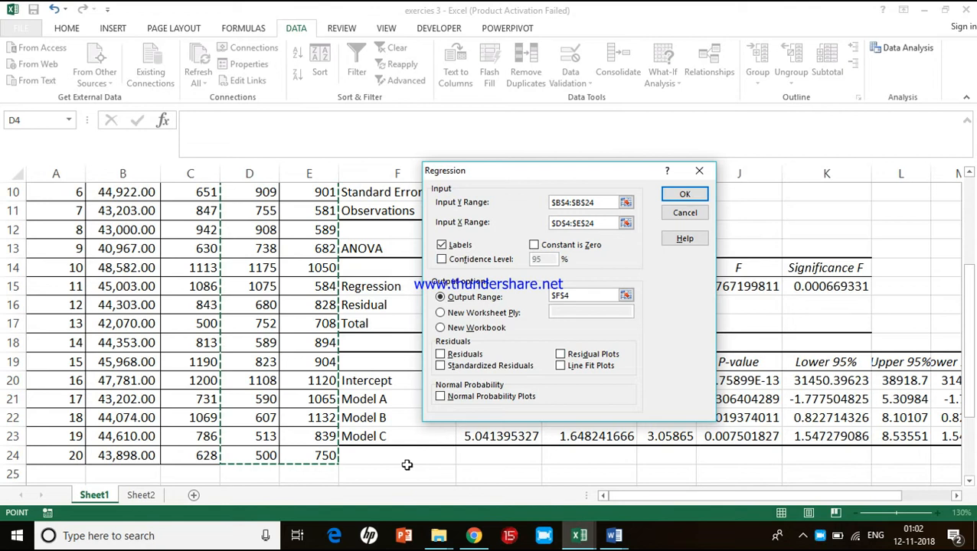
left_click(527, 476)
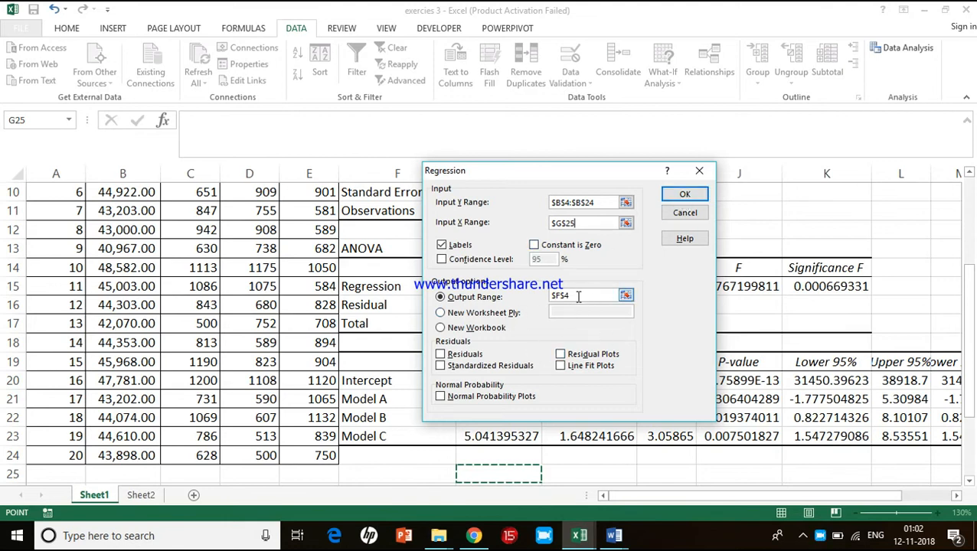
left_click_drag(578, 297, 551, 296)
key("BackSpace")
key("ctrl+z")
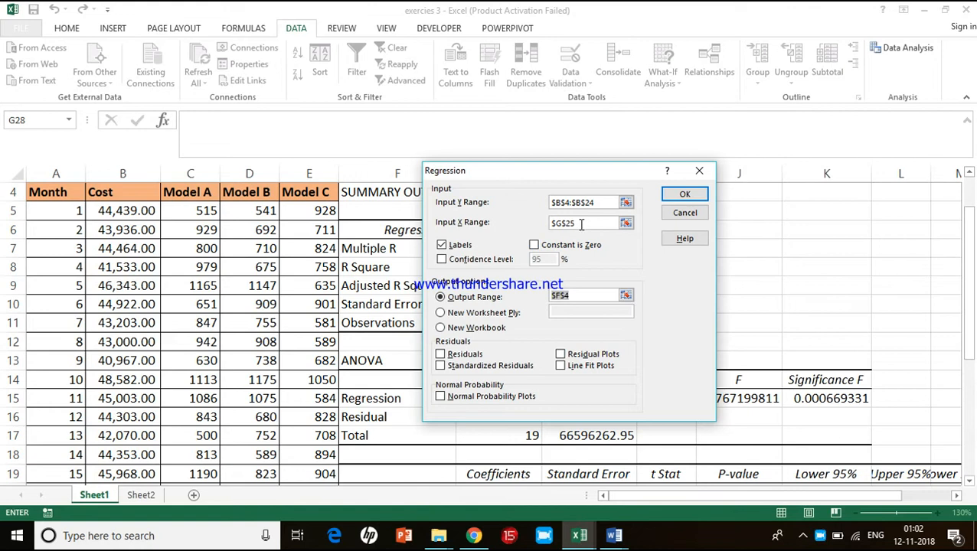
Set the regression's Input X Range to $D$4:$E$24, covering only the Model B and Model C columns.
left_click(581, 224)
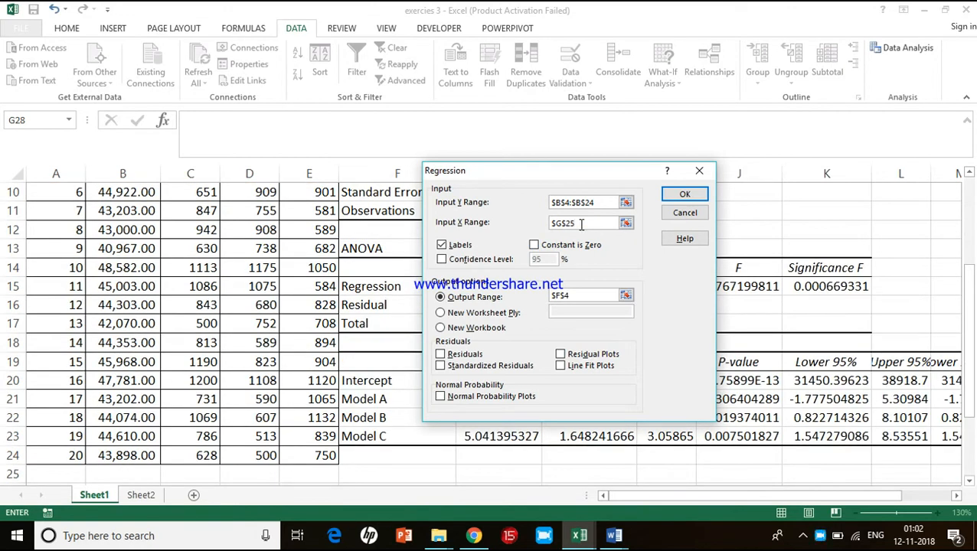
left_click_drag(581, 224, 548, 224)
key("BackSpace")
left_click(970, 172)
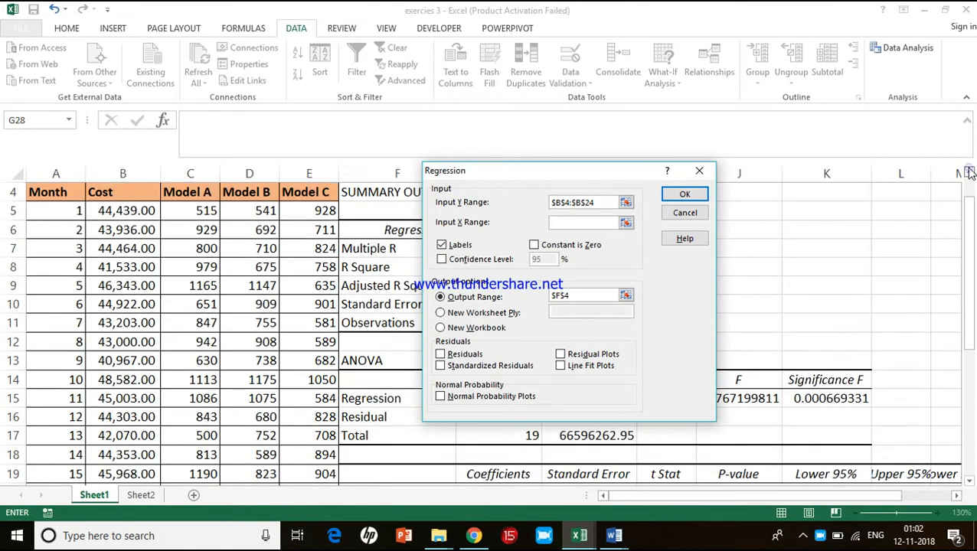
left_click_drag(262, 226, 308, 450)
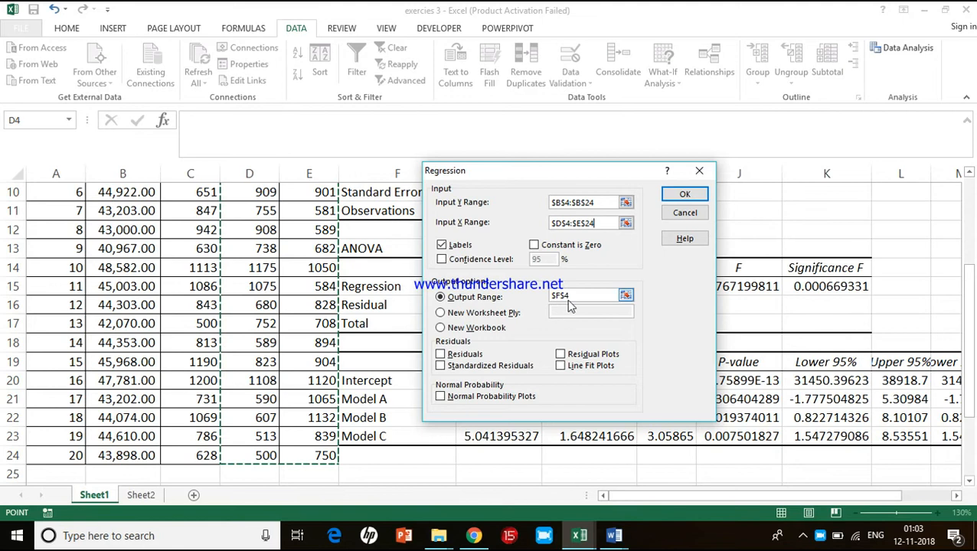
Set the regression's Output Range to $G$28 and run the analysis.
left_click_drag(573, 295, 543, 299)
key("Delete")
left_click_drag(968, 253, 969, 265)
left_click_drag(969, 354, 969, 354)
left_click(526, 452)
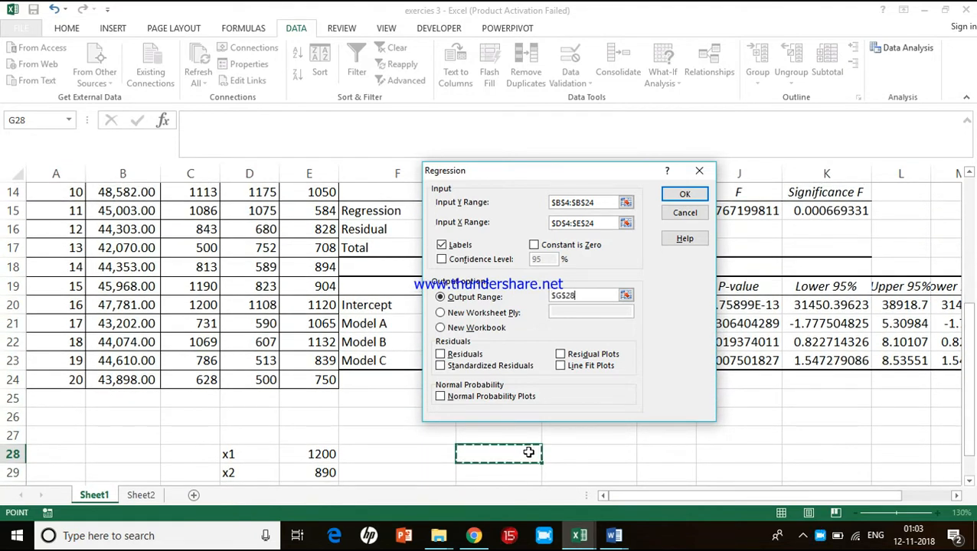
left_click(683, 192)
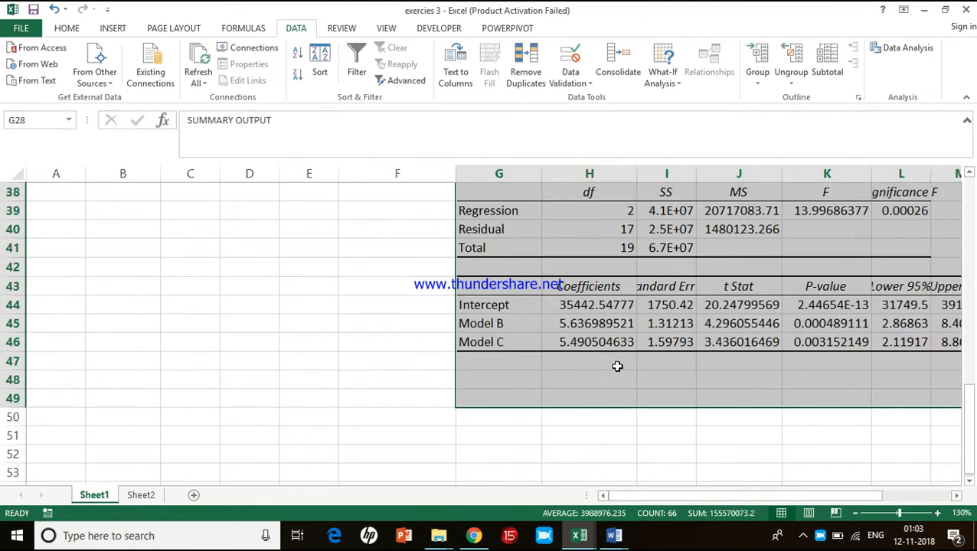
Examine R Square in H32, Significance F in L39 and the Model B and Model C rows of the second regression output.
left_click(600, 365)
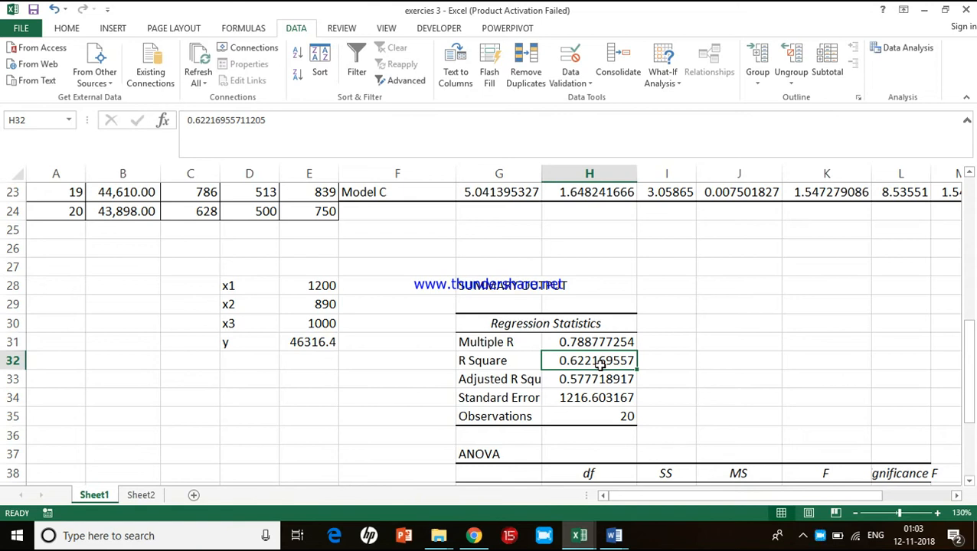
scroll(600, 366, "down", 3)
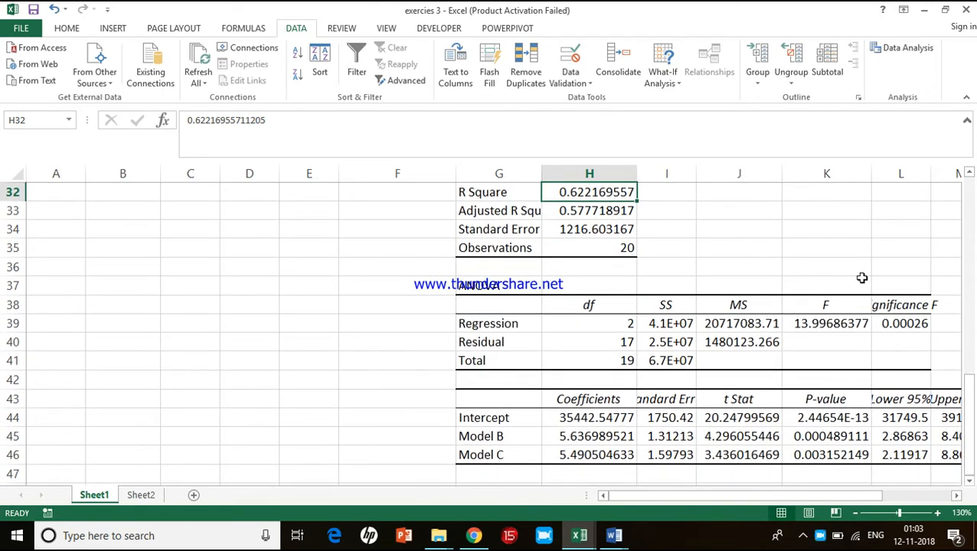
left_click(900, 327)
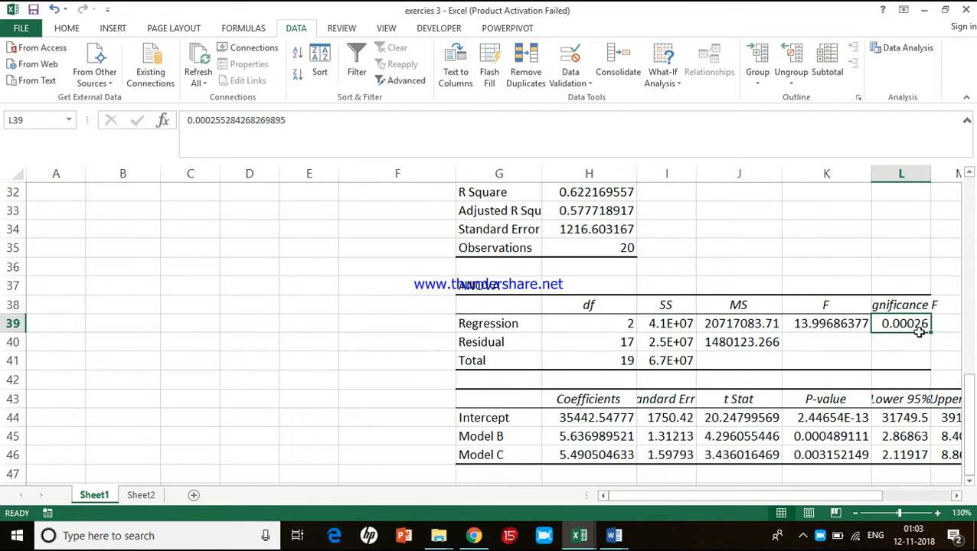
scroll(853, 344, "down", 2)
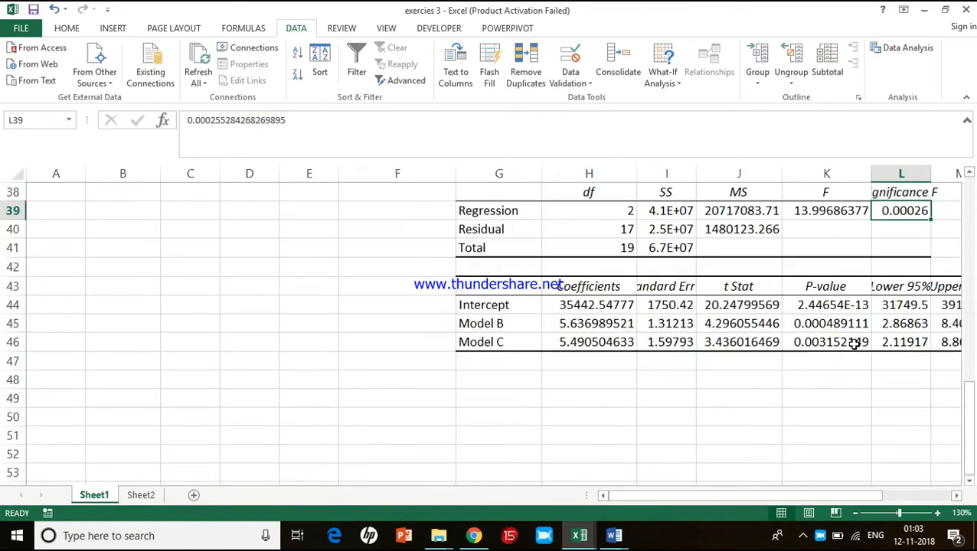
left_click(494, 322)
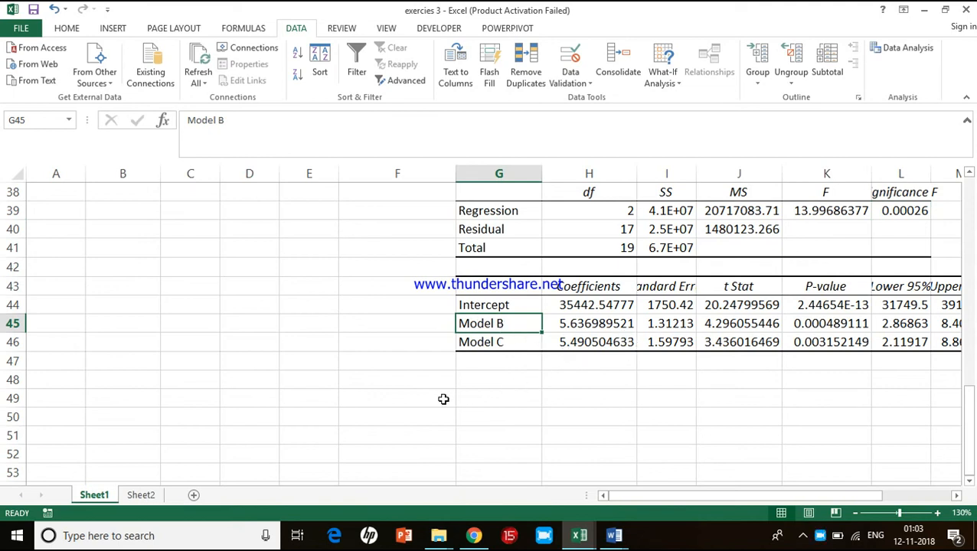
scroll(392, 375, "up", 2)
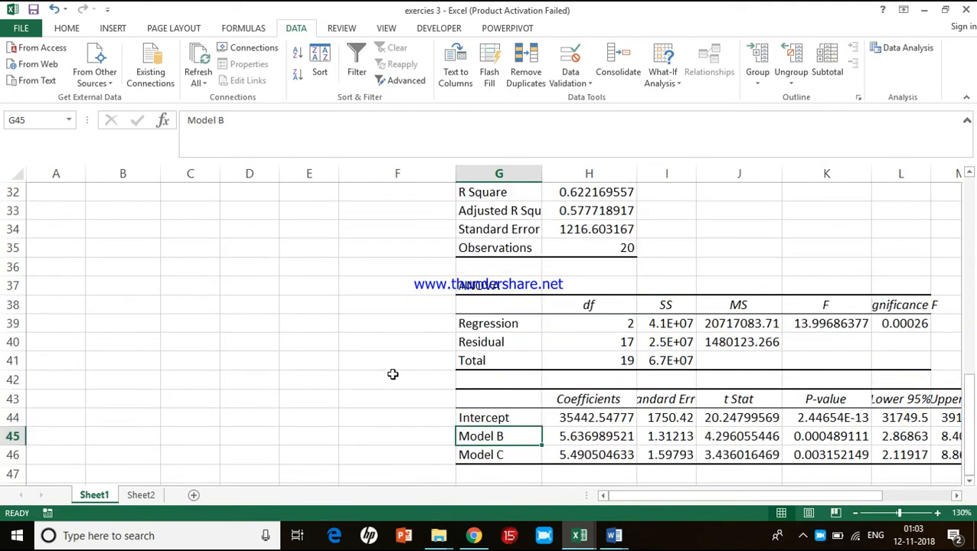
scroll(393, 375, "up", 4)
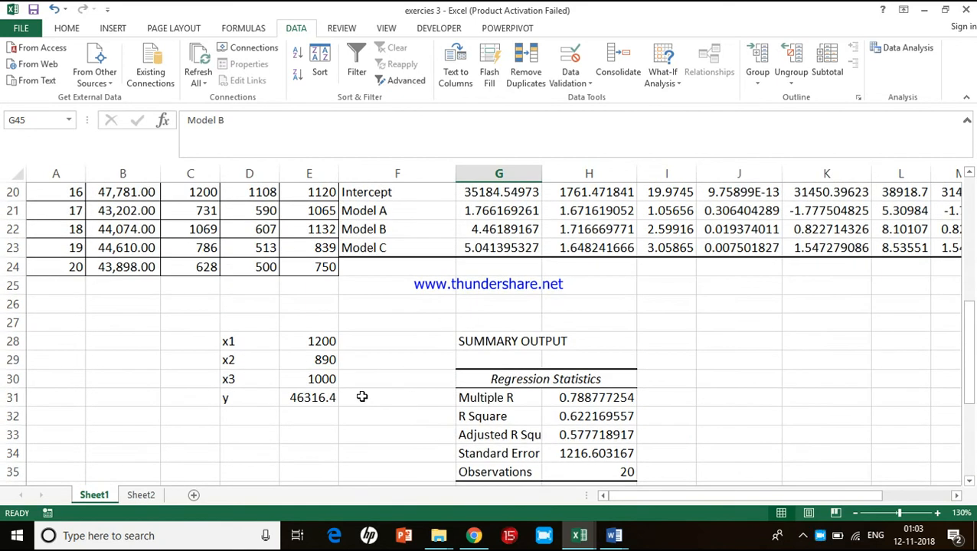
Start a prediction formula in F31 with the intercept H44 of the second regression plus an opening bracket, =H44+(.
left_click(362, 396)
type("=")
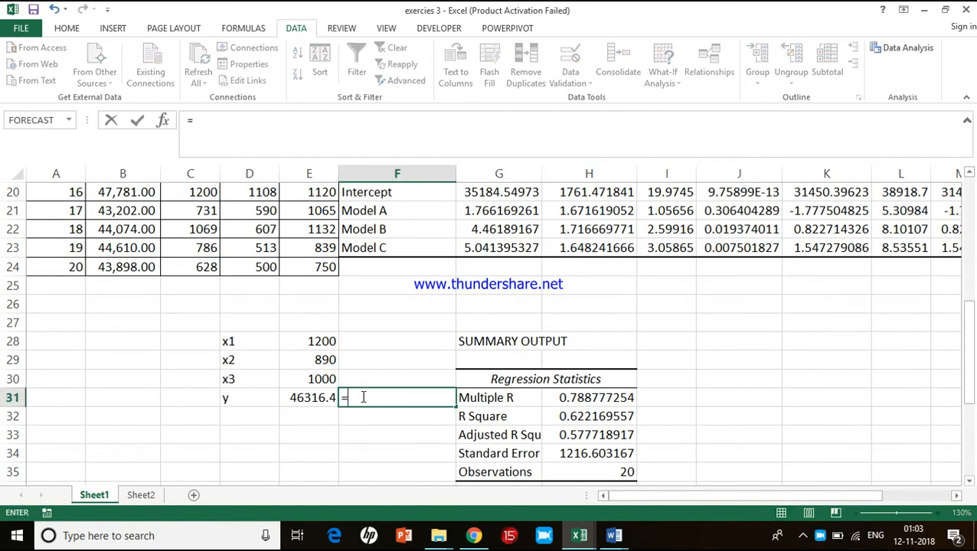
scroll(475, 470, "down", 9)
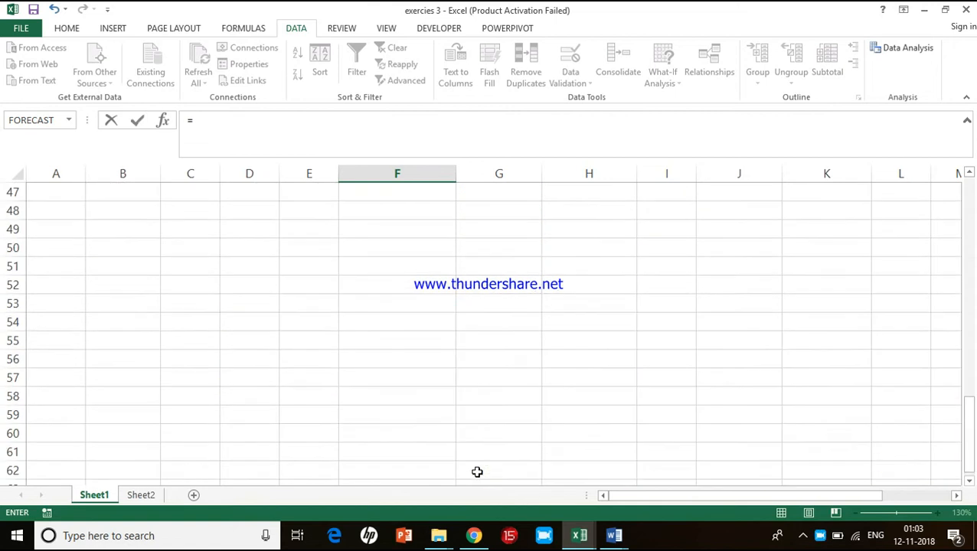
scroll(477, 472, "up", 2)
left_click(594, 253)
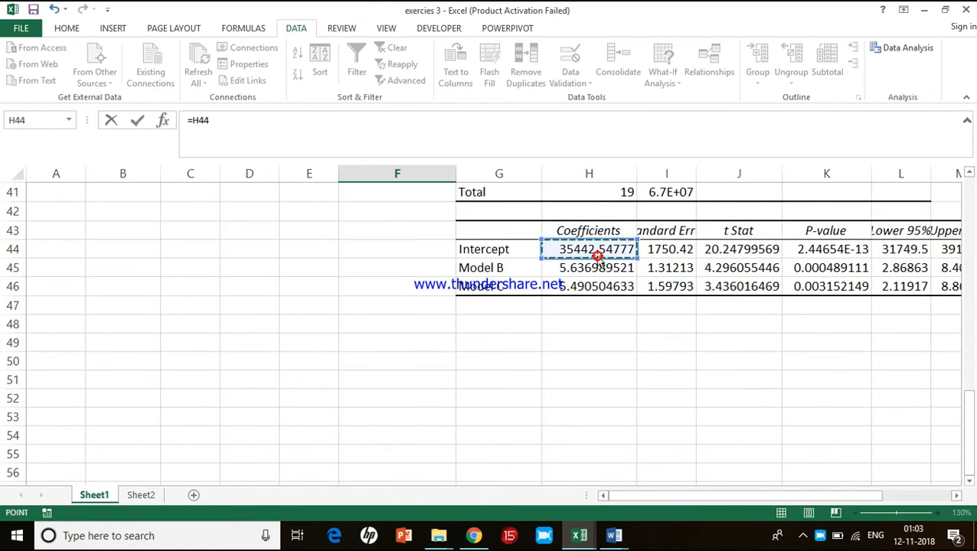
type("+")
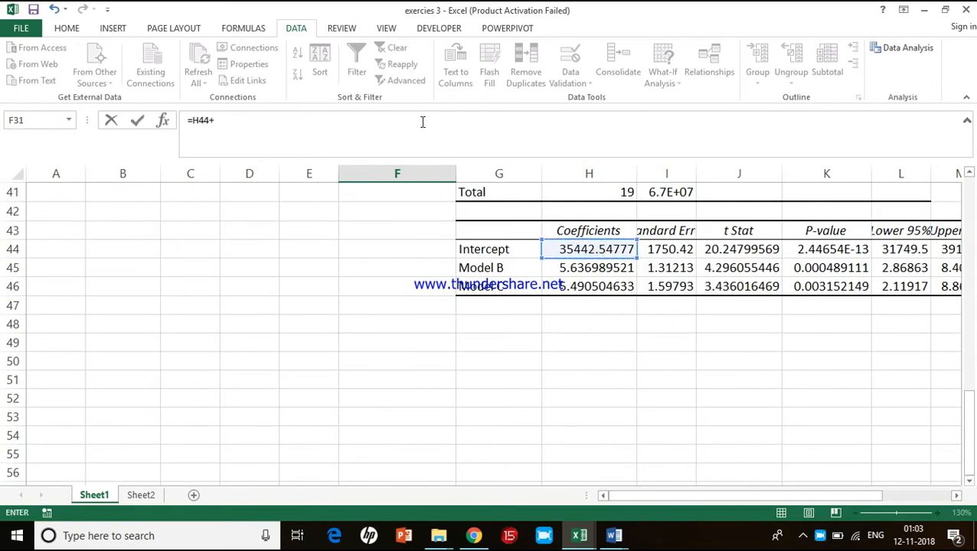
scroll(410, 265, "up", 3)
scroll(412, 266, "up", 4)
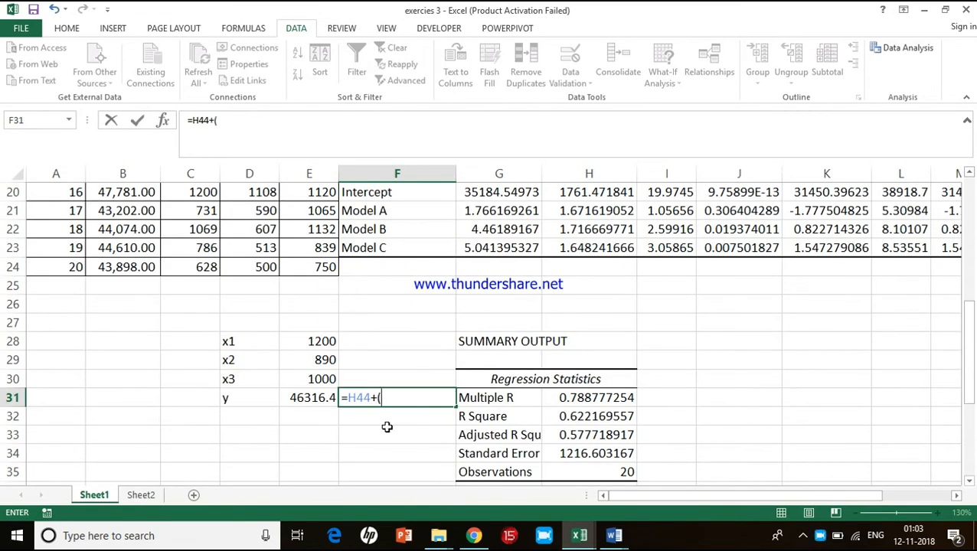
Add the Model B term to the F31 formula by multiplying coefficient H45 by the quantity in E29.
scroll(386, 426, "down", 7)
left_click(586, 270)
type("*")
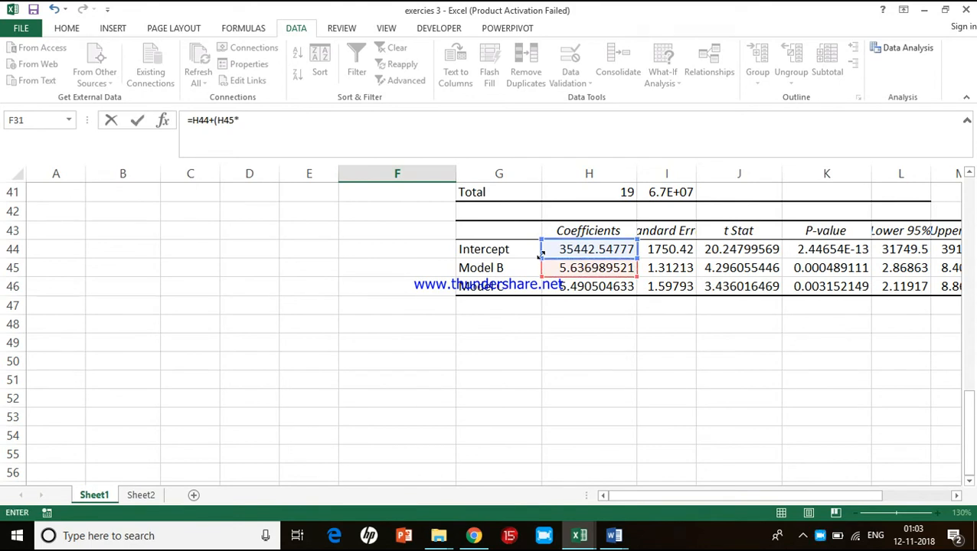
left_click(327, 248)
type(")+")
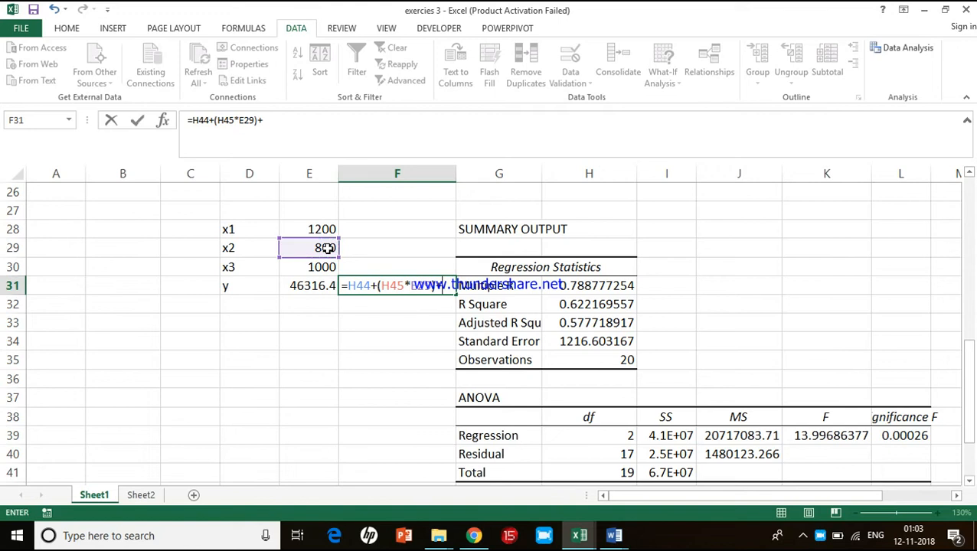
Complete the F31 prediction formula by adding the Model C term, coefficient H46 multiplied by the quantity in E30.
type("(")
scroll(379, 311, "down", 4)
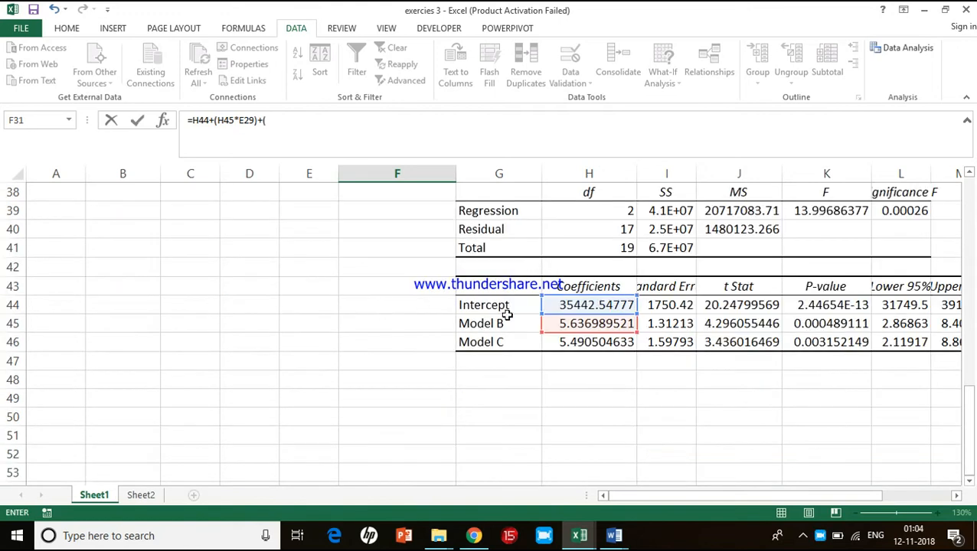
left_click(566, 344)
type("*")
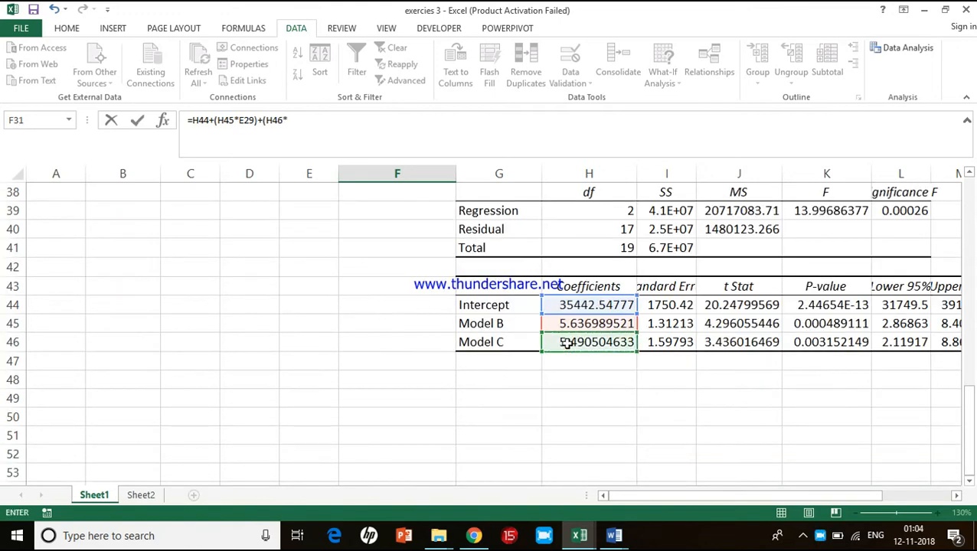
scroll(523, 320, "up", 1)
scroll(524, 320, "up", 6)
left_click(322, 379)
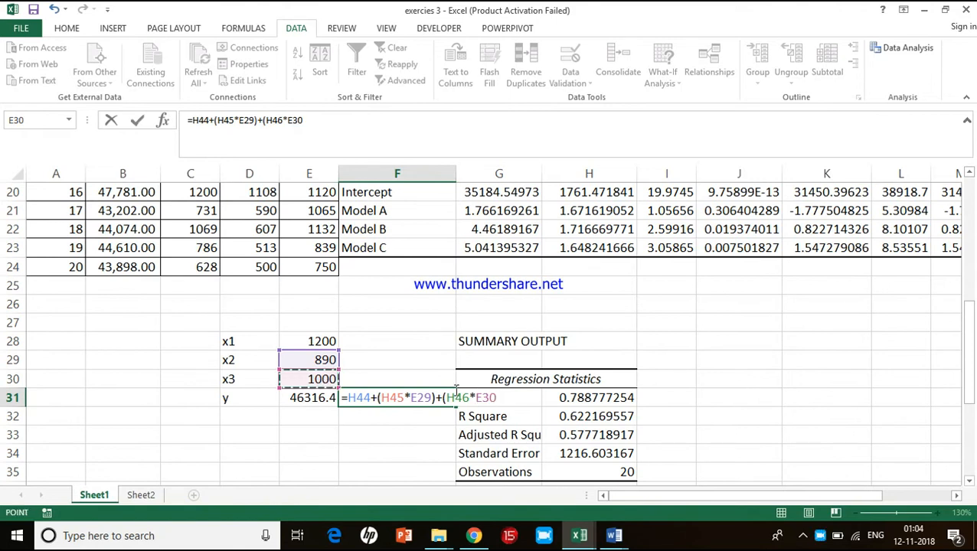
type(")")
key("Return")
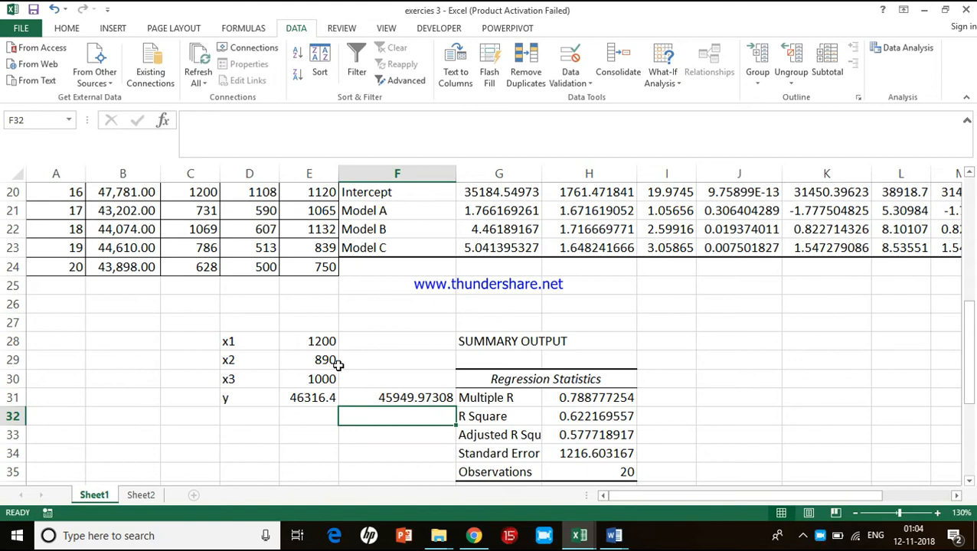
Check the x1 quantity in E28 and the predictions in F31 and E31, and start a formula in F32.
left_click(327, 342)
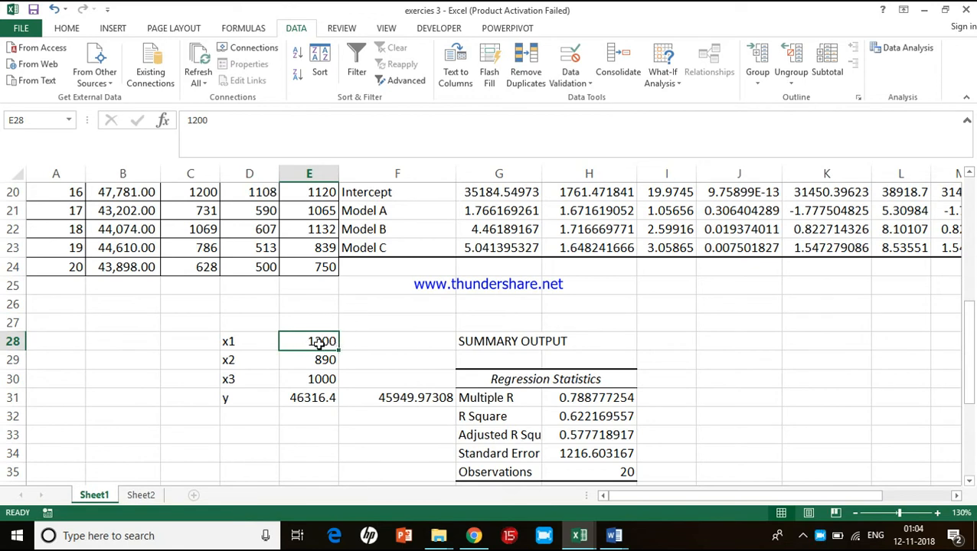
left_click(402, 400)
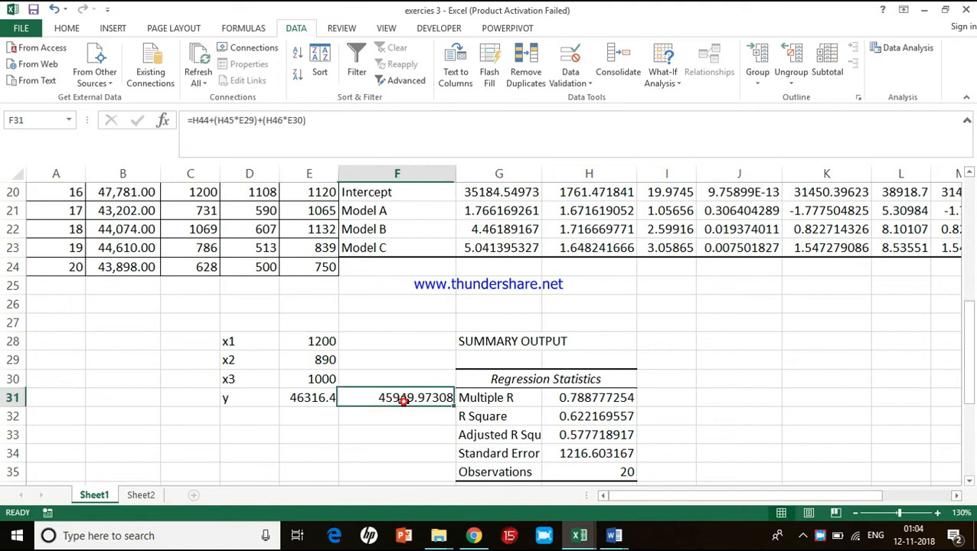
left_click(316, 399)
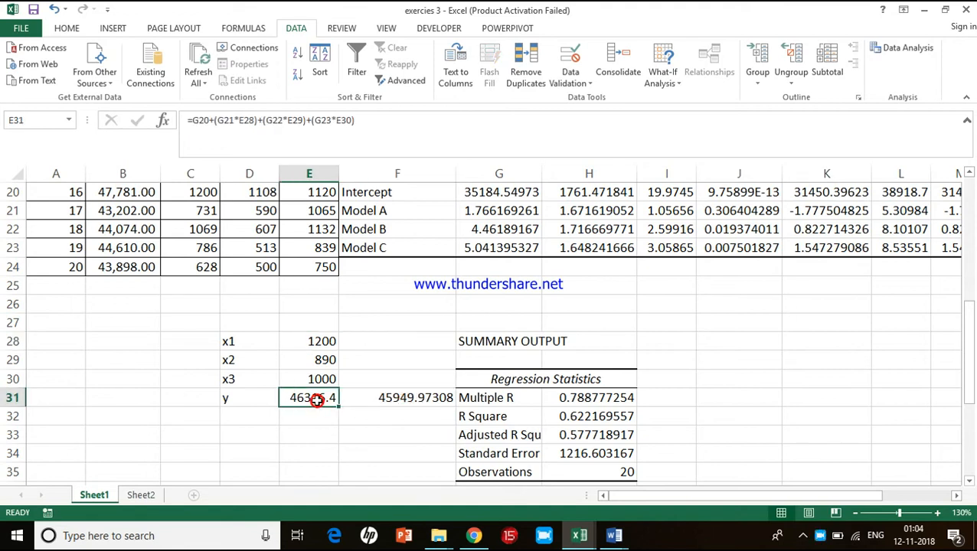
left_click(352, 418)
type("=")
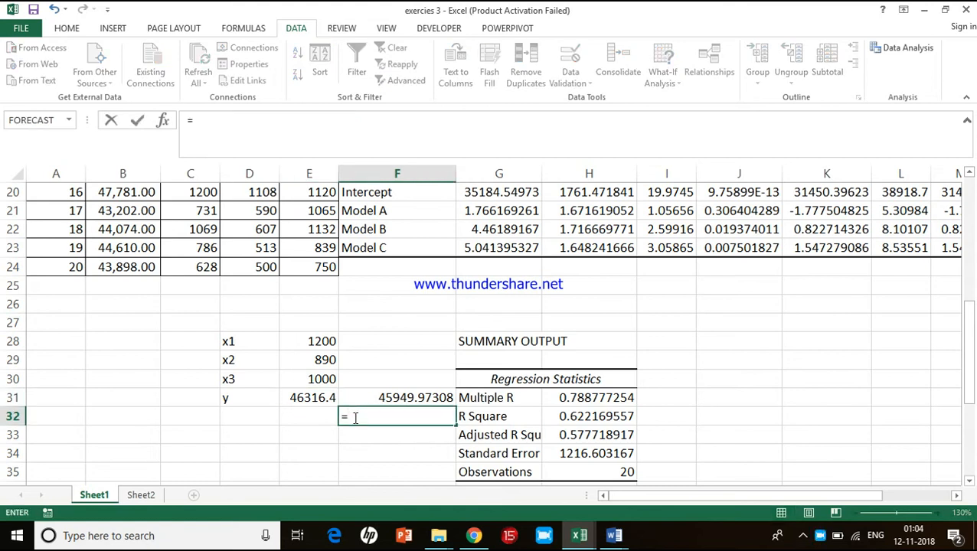
left_click(370, 398)
type("-")
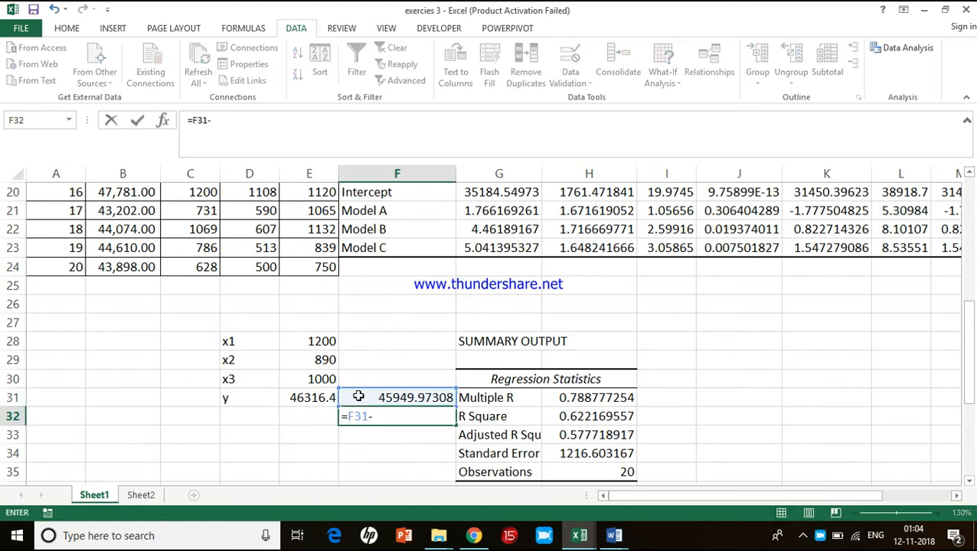
left_click(326, 395)
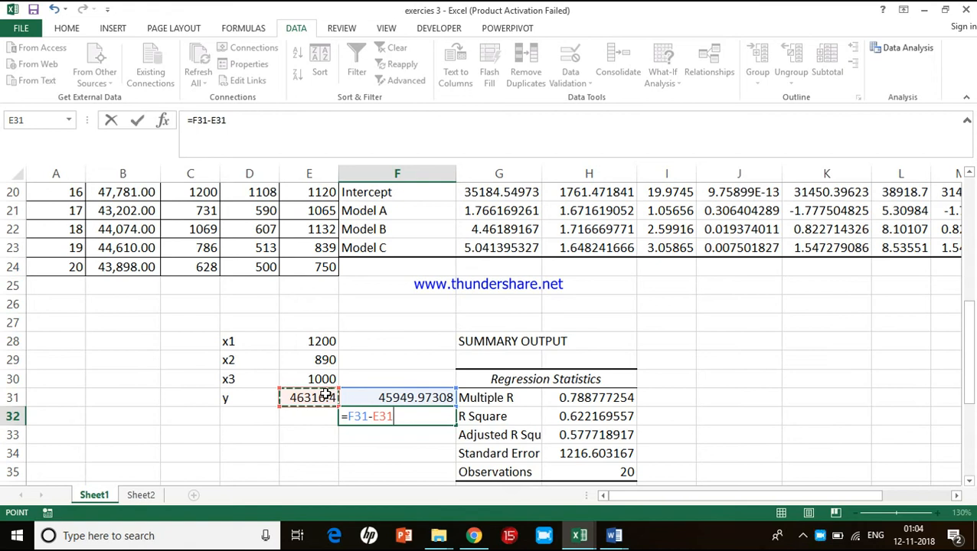
key("BackSpace")
key("BackSpace")
key("BackSpace")
key("BackSpace")
key("BackSpace")
key("BackSpace")
key("BackSpace")
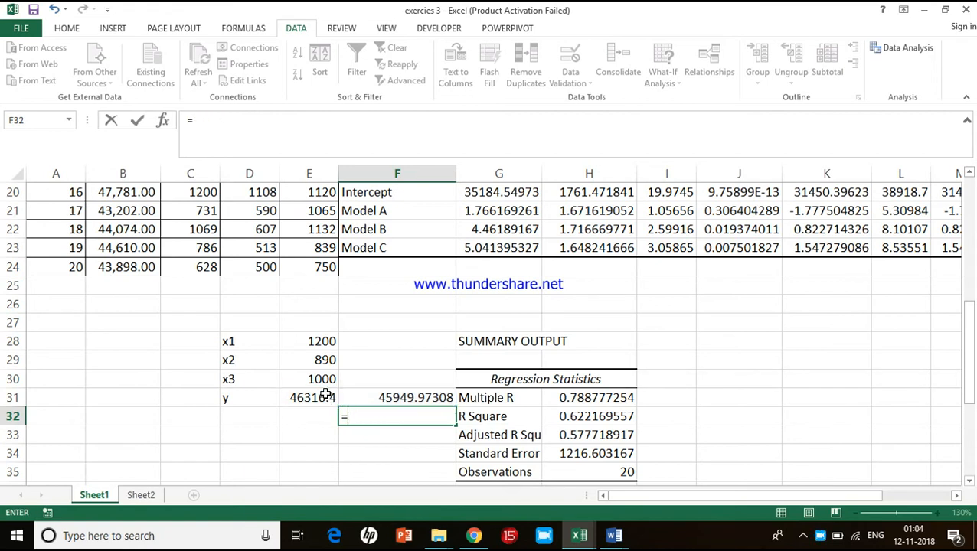
Complete the F32 formula as the first prediction minus the second, =E31-F31.
left_click(325, 396)
type("-")
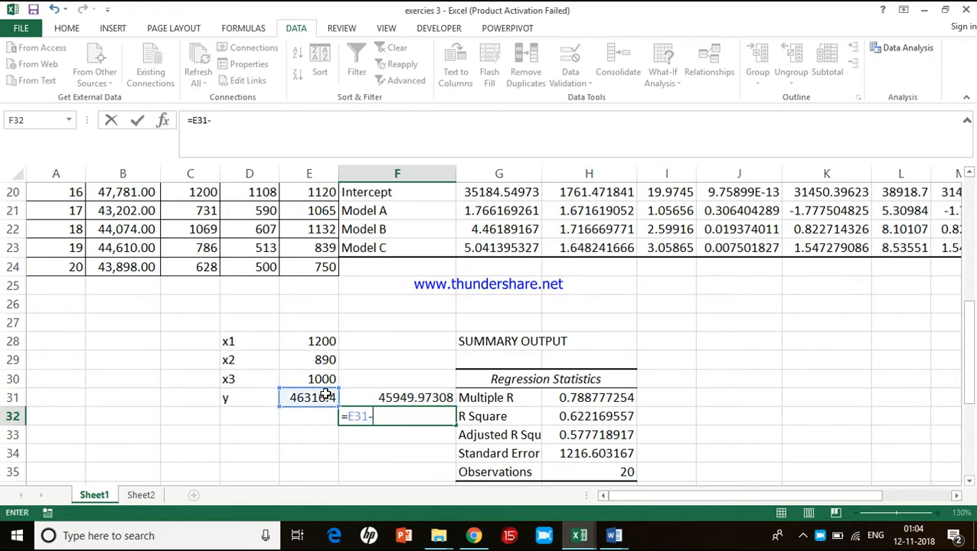
left_click(359, 397)
key("Return")
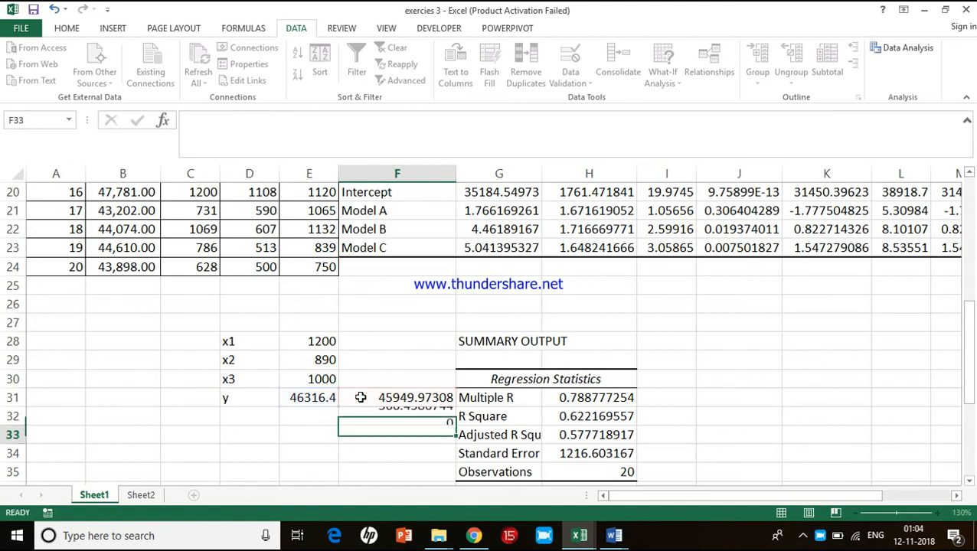
Examine the prediction difference in F32, the x1 quantity in E28, and the Model B and Model C P-values in K45 and K46.
left_click(418, 421)
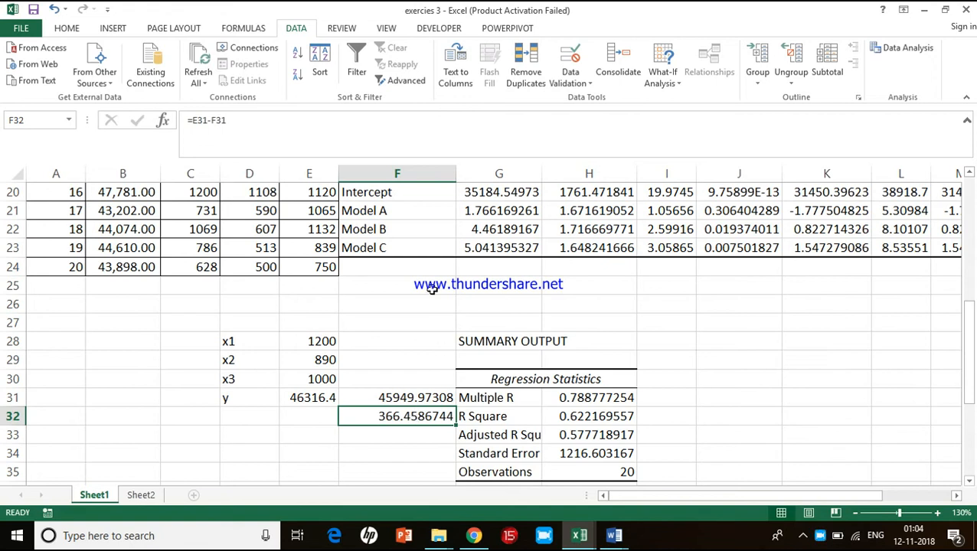
left_click(310, 342)
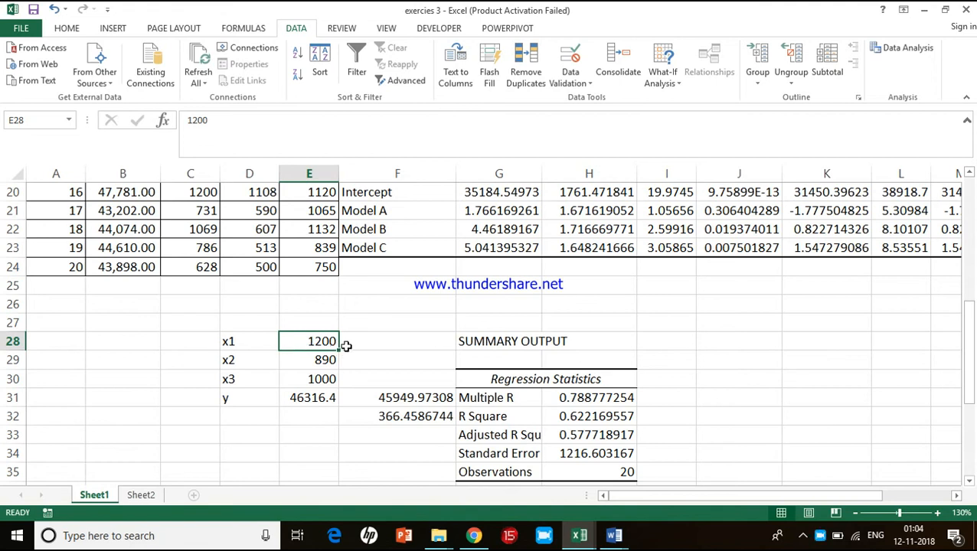
left_click(390, 416)
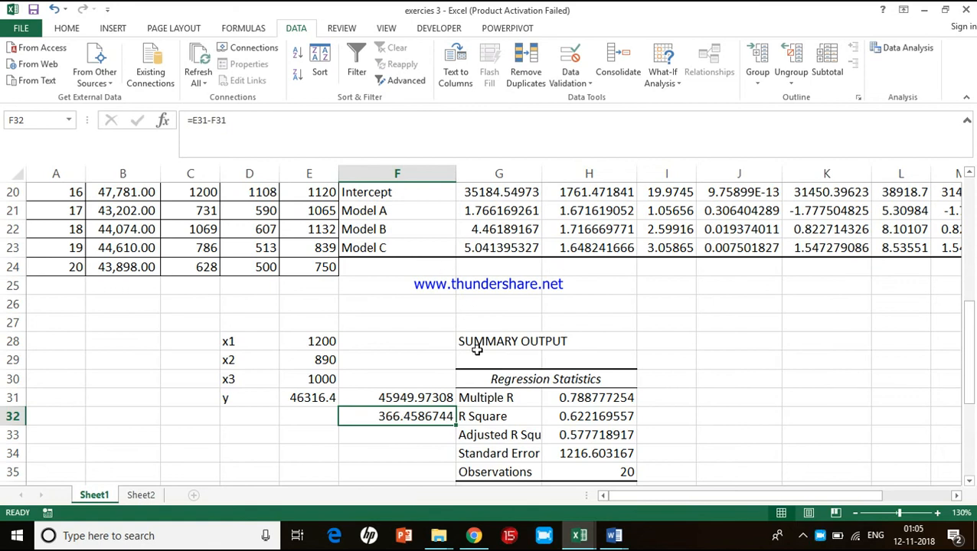
scroll(475, 346, "down", 5)
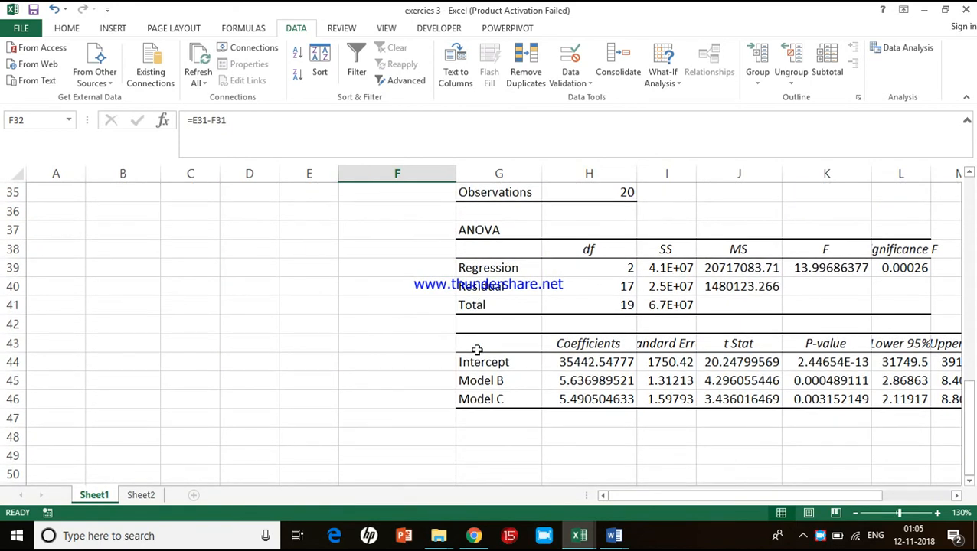
left_click(510, 379)
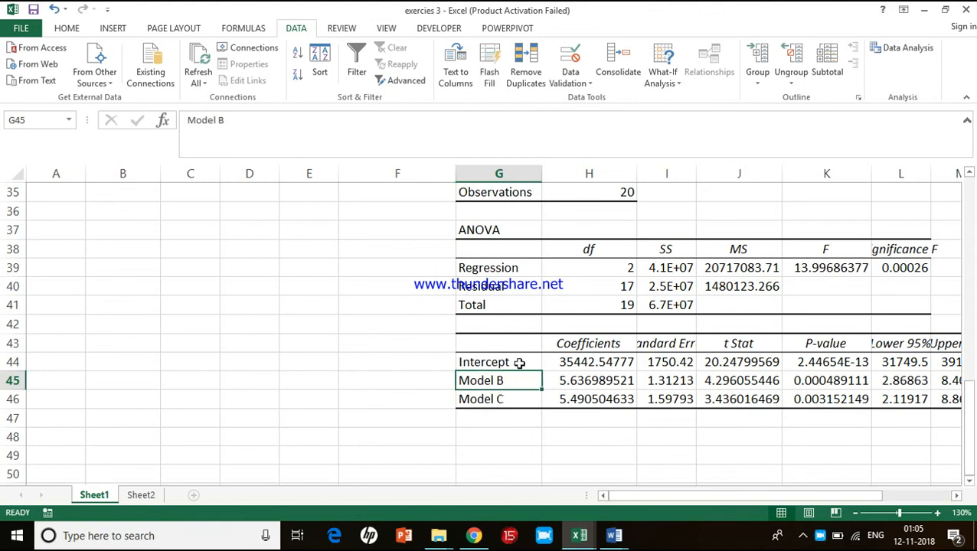
scroll(529, 362, "up", 1)
scroll(530, 361, "right", 3)
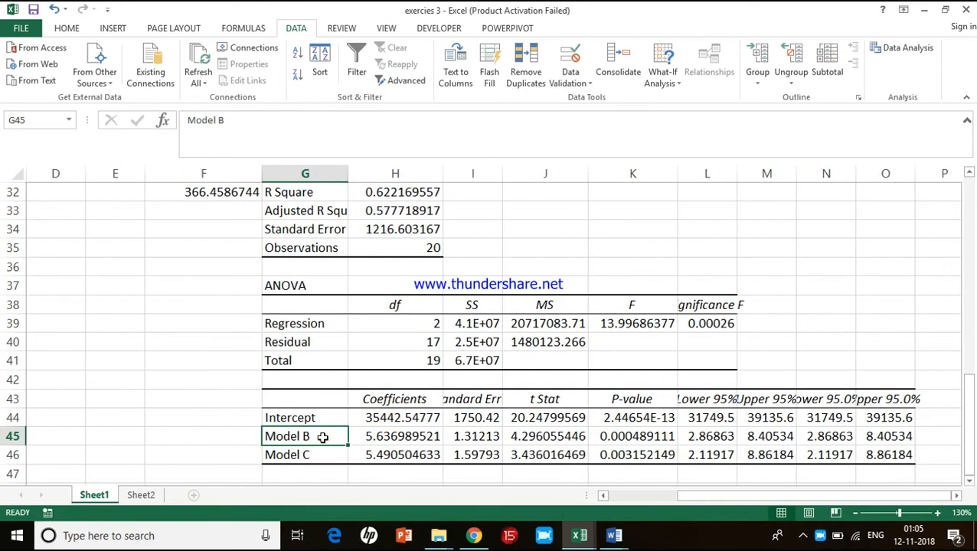
left_click(659, 433)
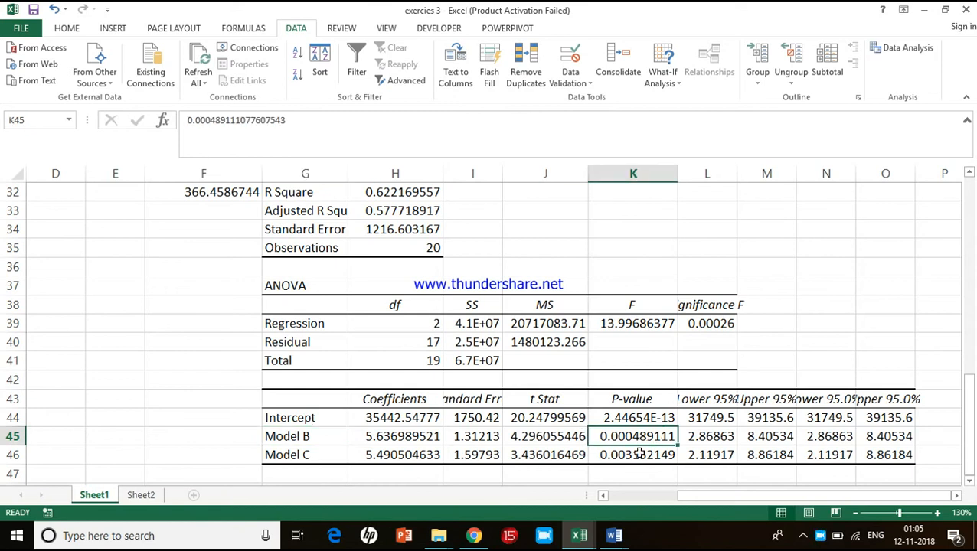
left_click(638, 456)
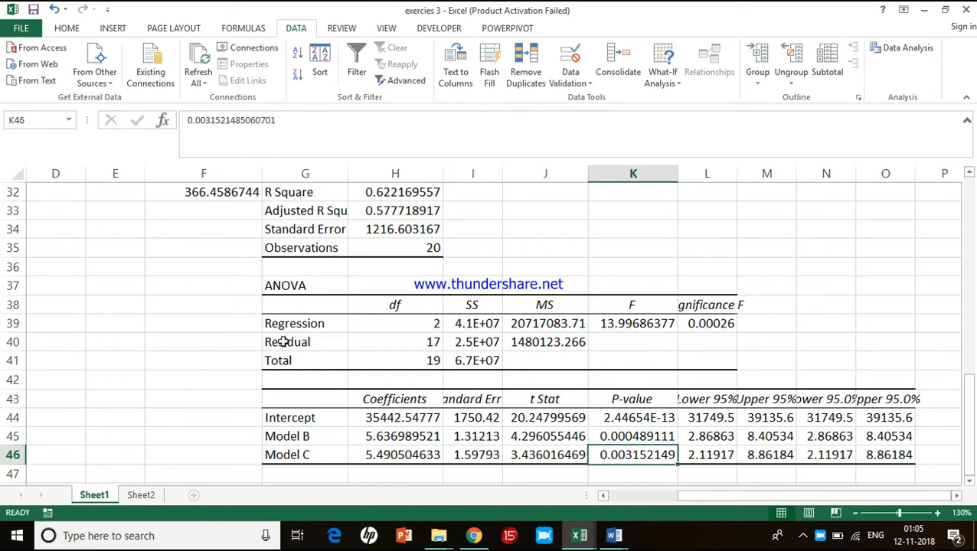
Fill the two-variable prediction cell F31 with the light green standard color.
scroll(262, 322, "up", 3)
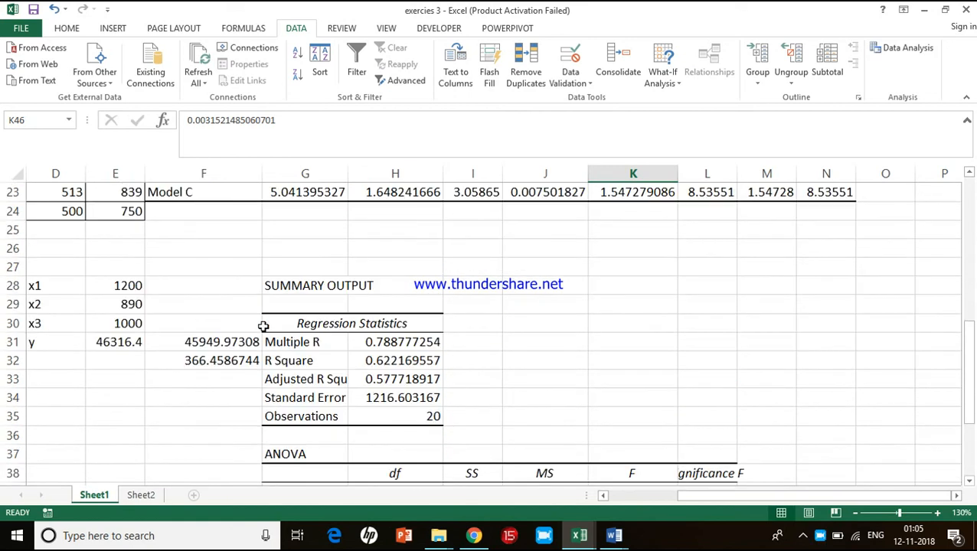
left_click(225, 341)
left_click(67, 30)
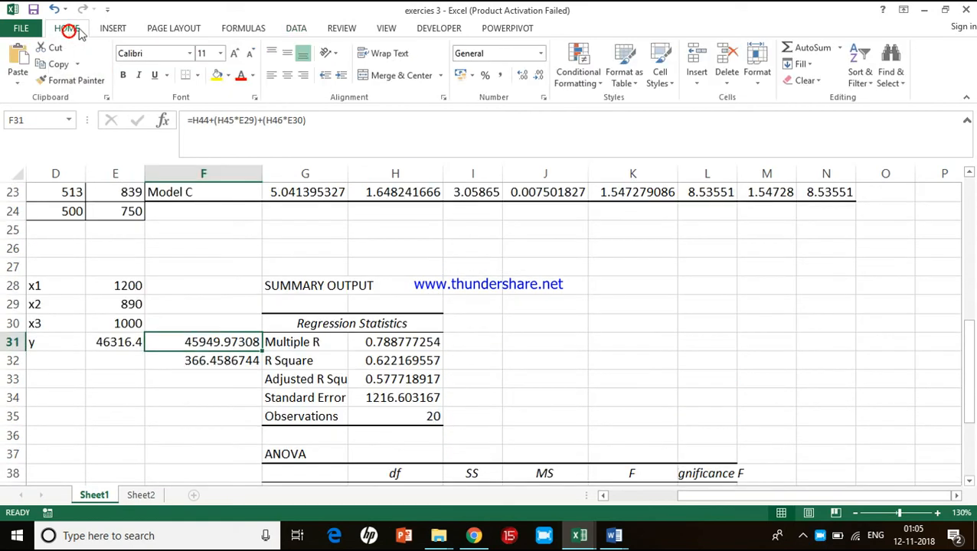
left_click(228, 76)
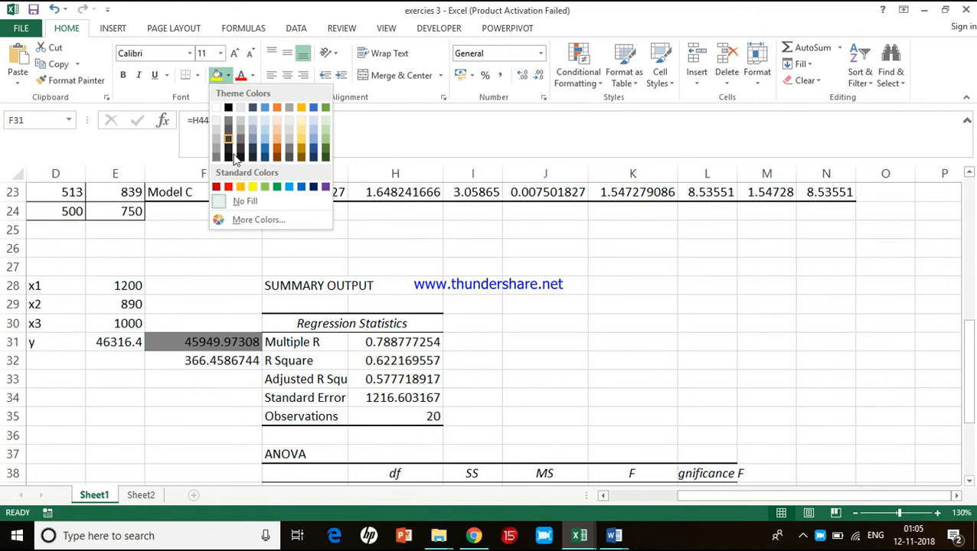
left_click(266, 188)
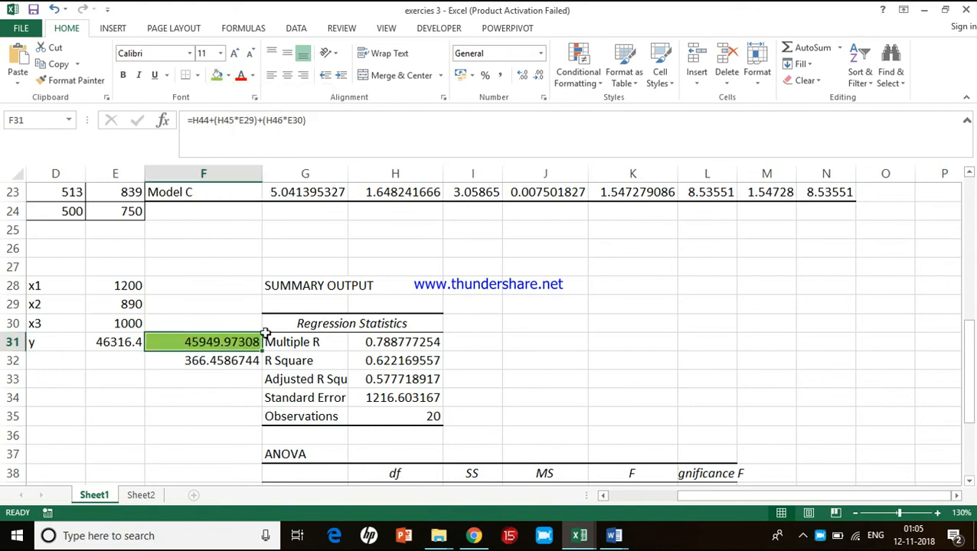
Compare the R Square and Adjusted R Square of the second regression with those in the first summary output.
left_click(399, 375)
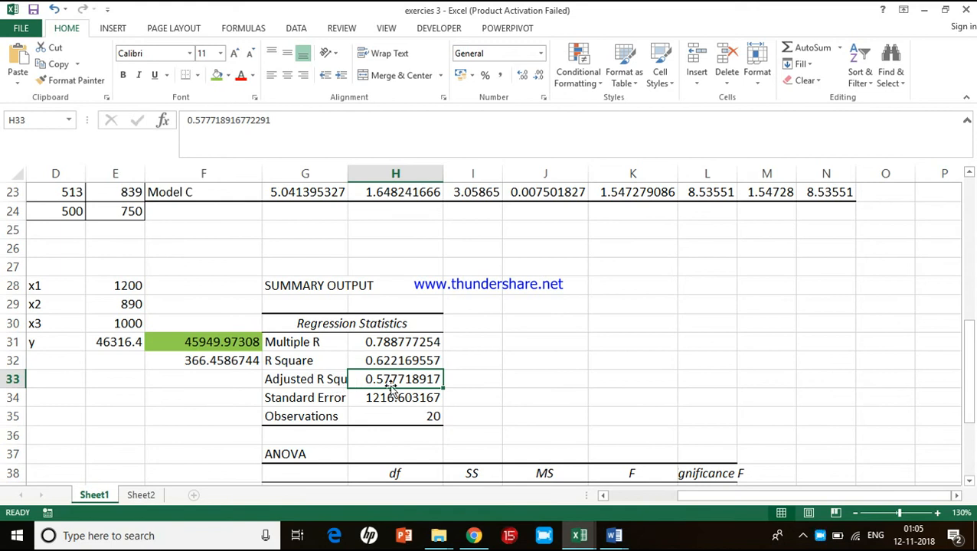
left_click(385, 366)
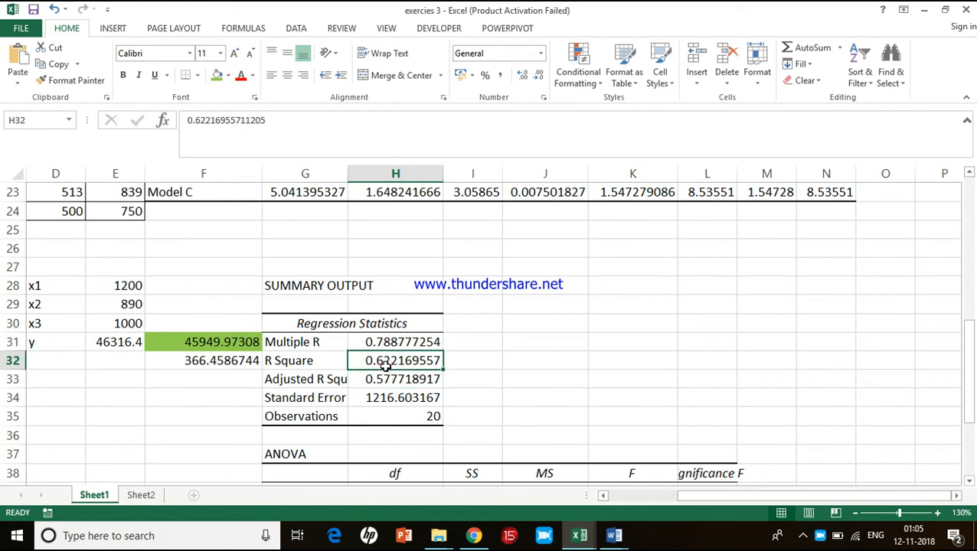
left_click(312, 363)
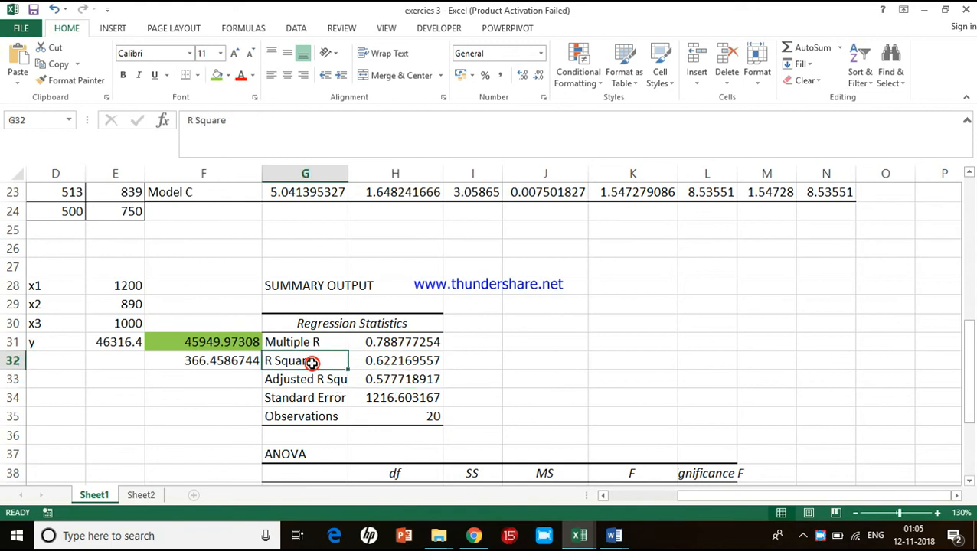
left_click(207, 342)
scroll(207, 343, "up", 8)
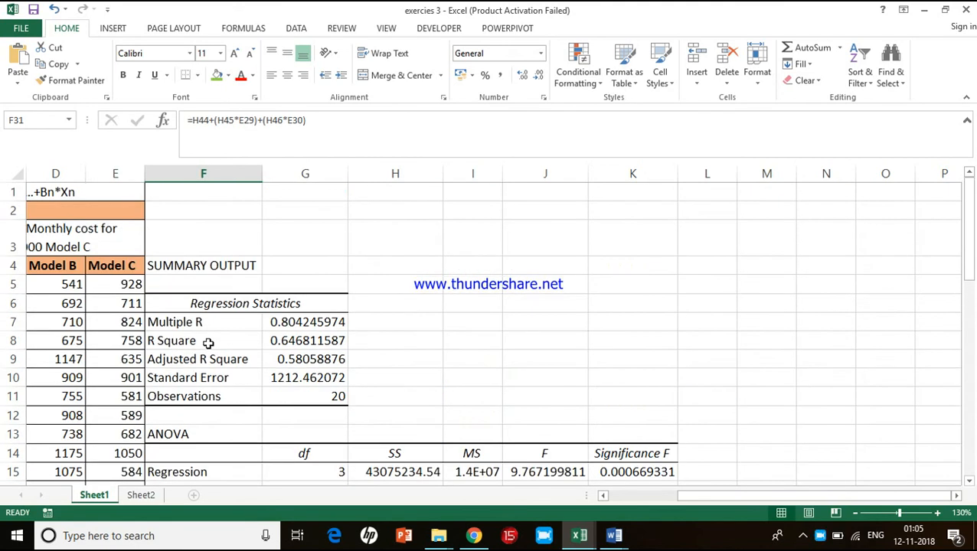
scroll(208, 343, "left", 3)
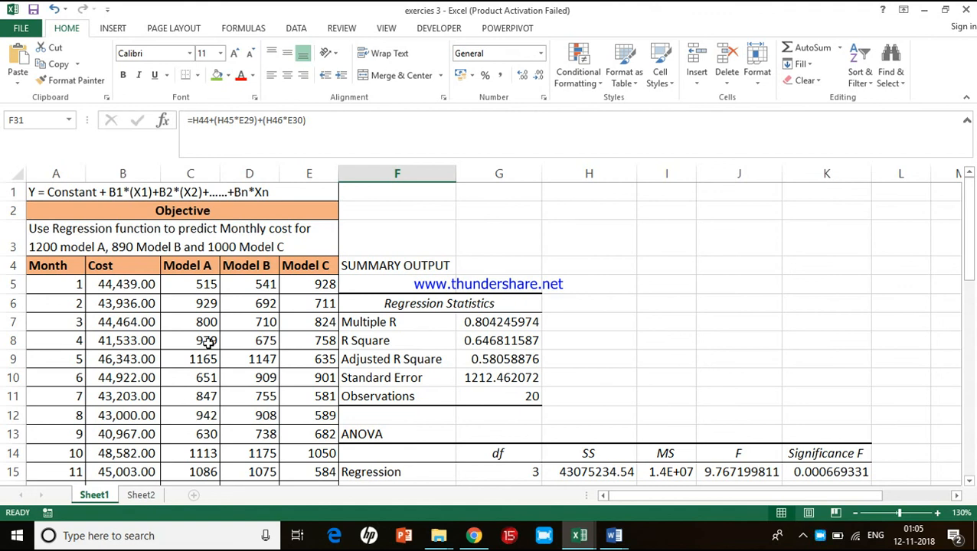
scroll(209, 344, "down", 8)
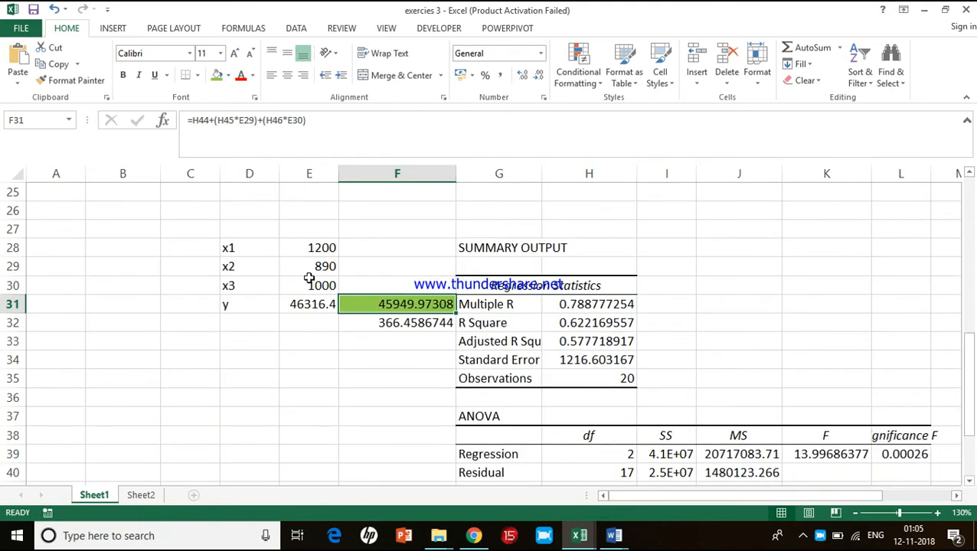
Set the x1, x2 and x3 input quantities in E28, E29 and E30 to 2000 each.
left_click_drag(322, 249, 322, 285)
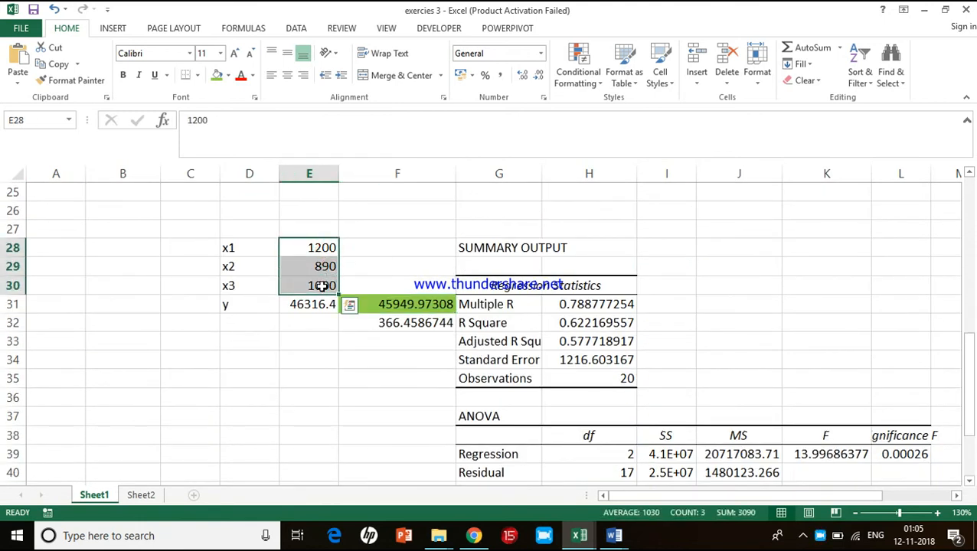
left_click(374, 306)
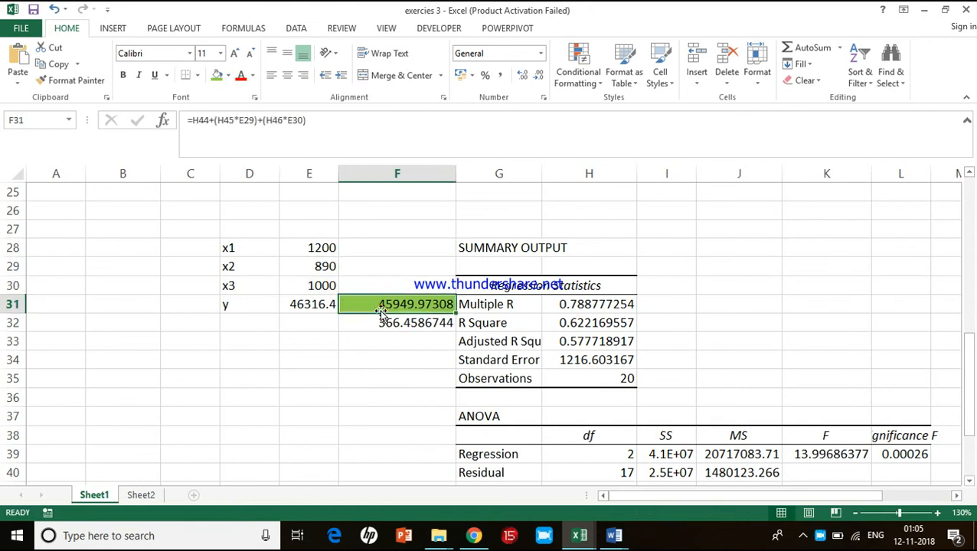
left_click(335, 249)
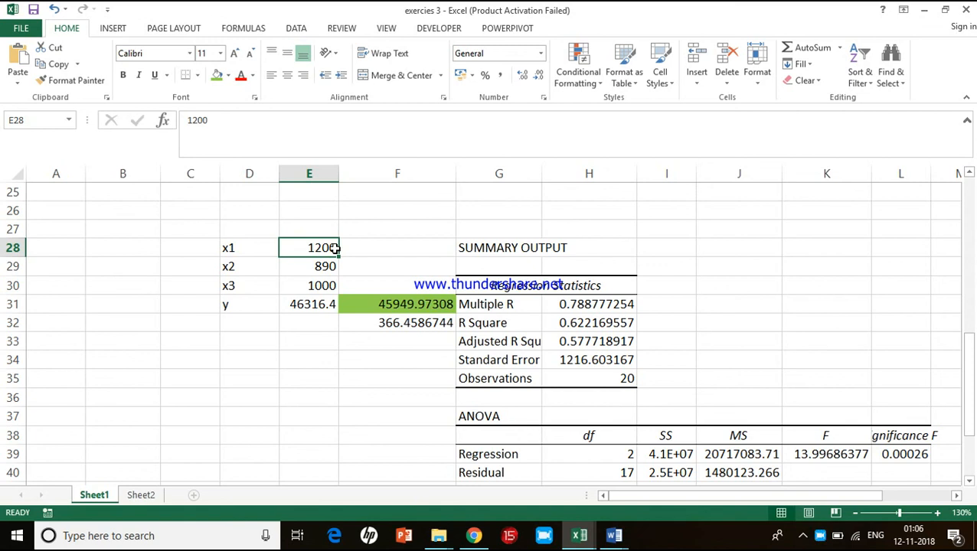
type("2000")
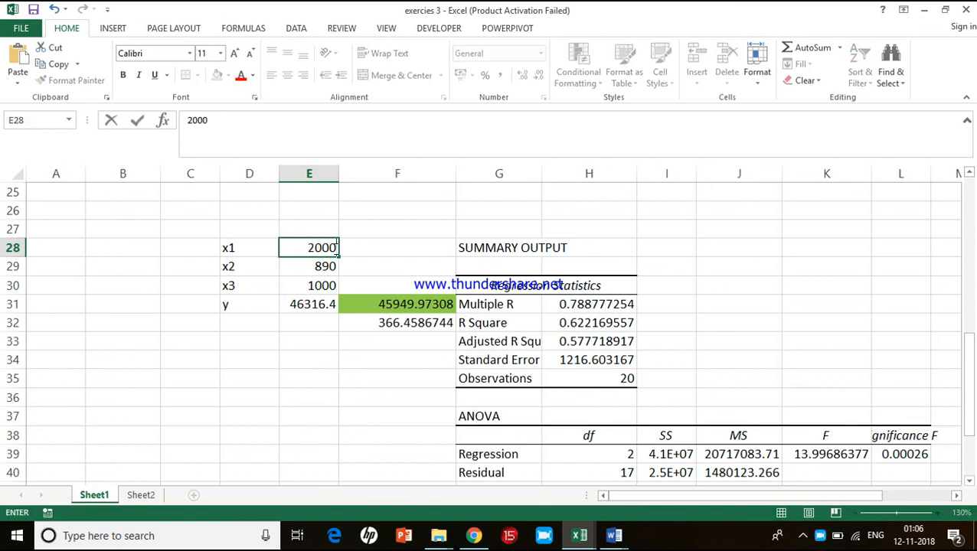
key("Return")
type("2000")
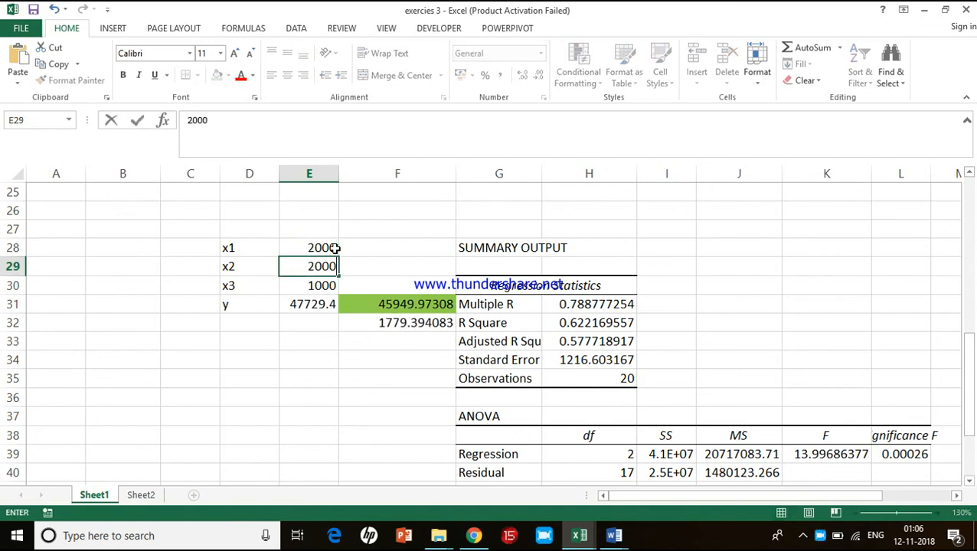
key("Return")
type("2000")
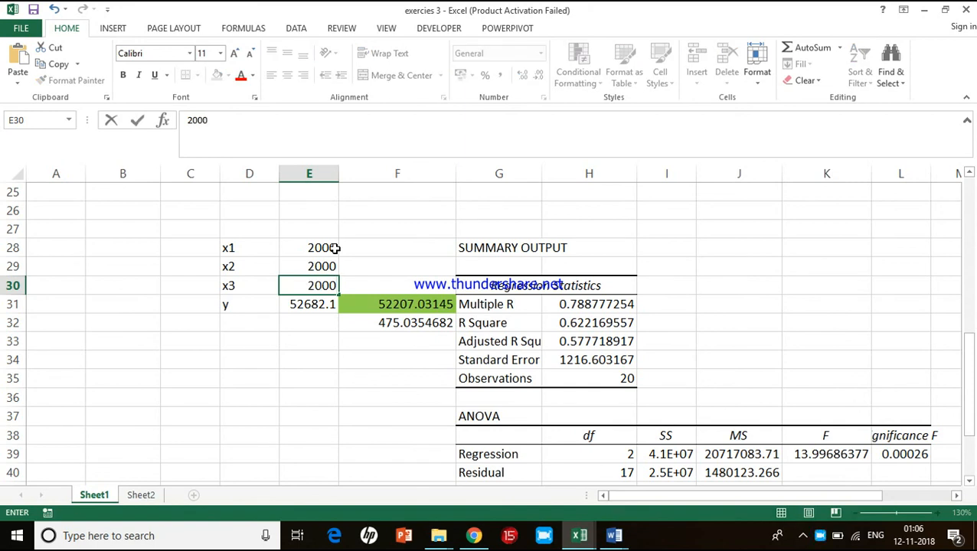
key("Return")
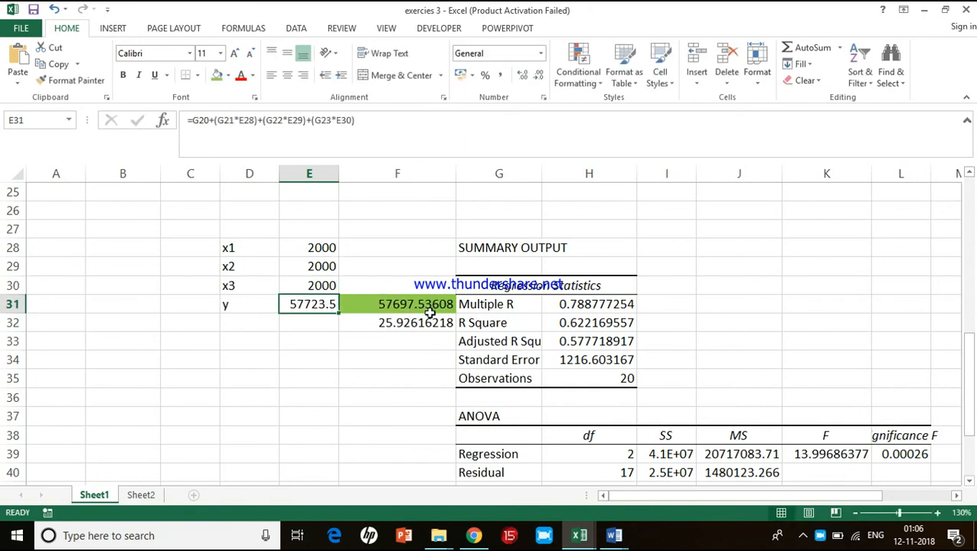
Check the two-variable prediction in F31 and the prediction difference in F32, and return to the monthly cost data.
left_click(380, 303)
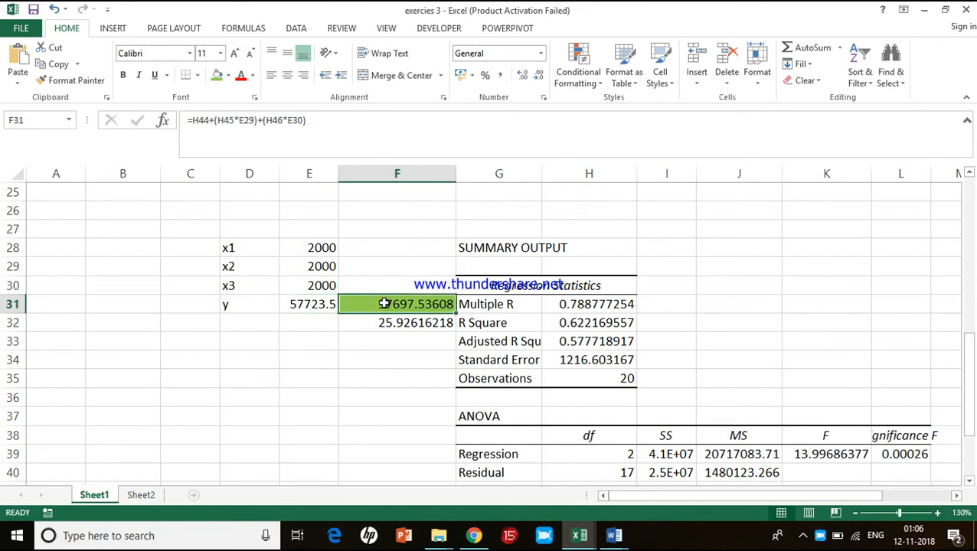
left_click(398, 324)
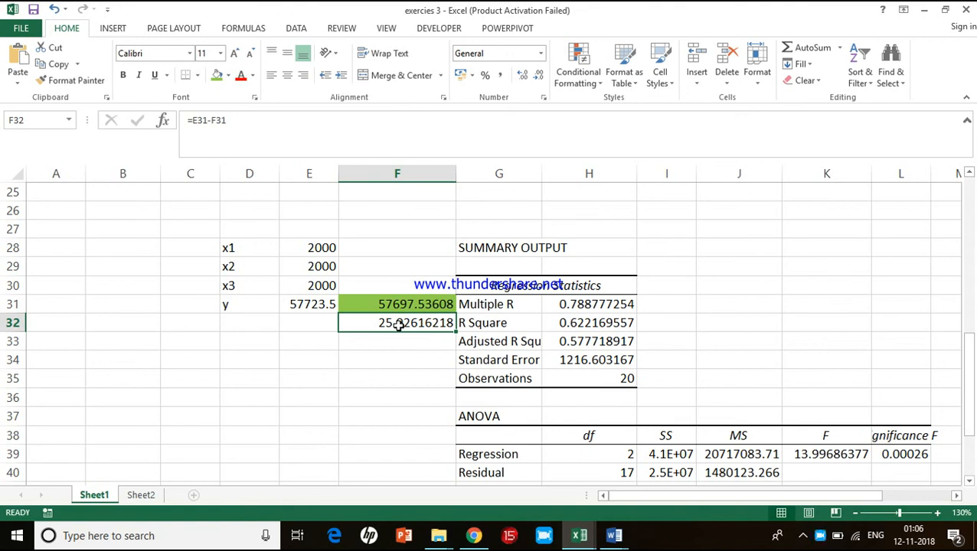
scroll(397, 324, "up", 8)
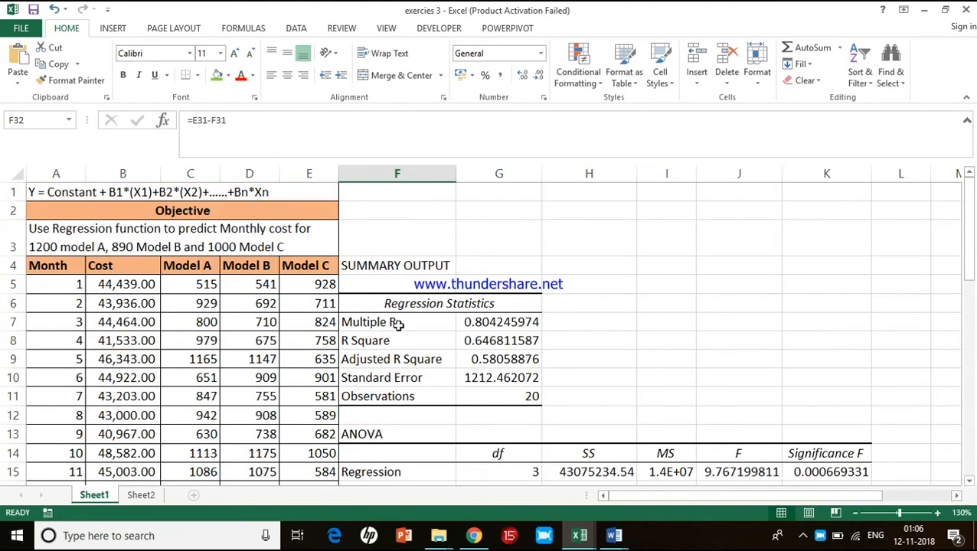
left_click(241, 327)
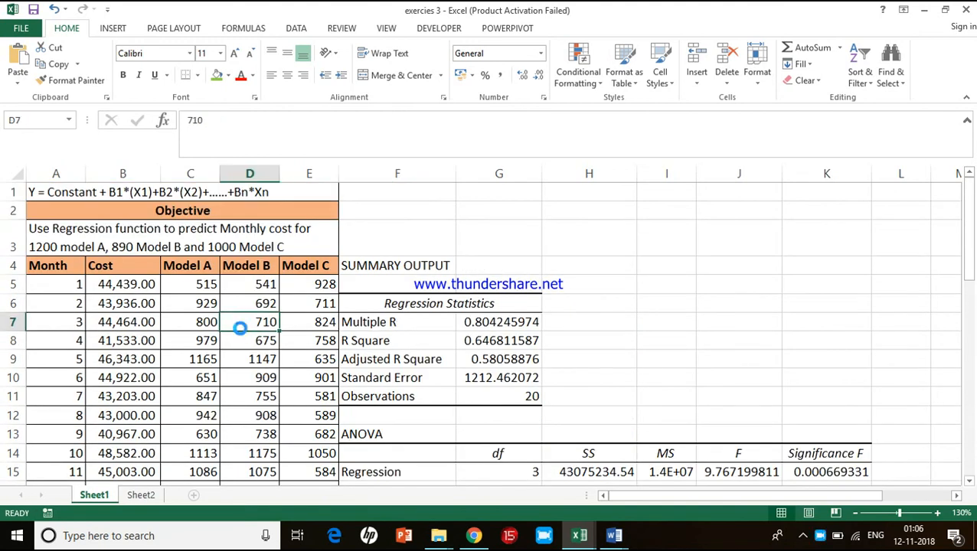